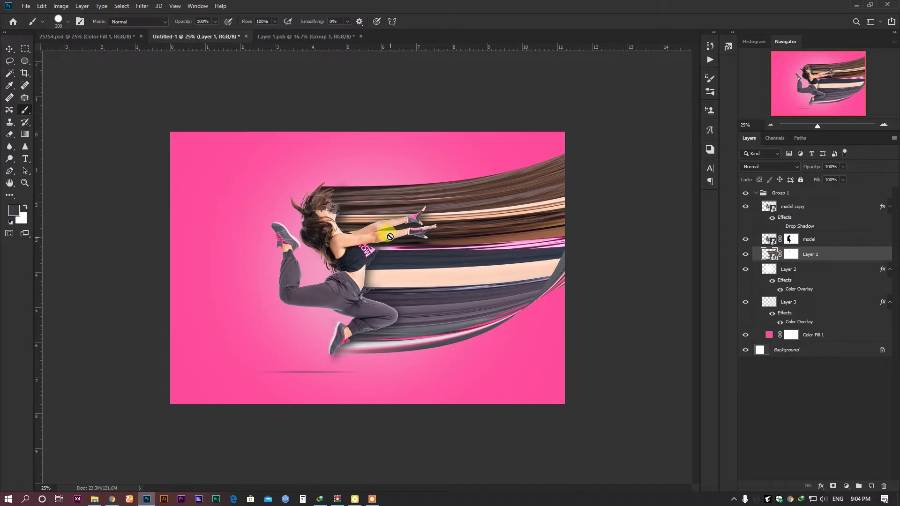
# Create a new blank square document and enlarge its white canvas with the Crop tool at a 1:1 ratio
pyautogui.click(28, 5)
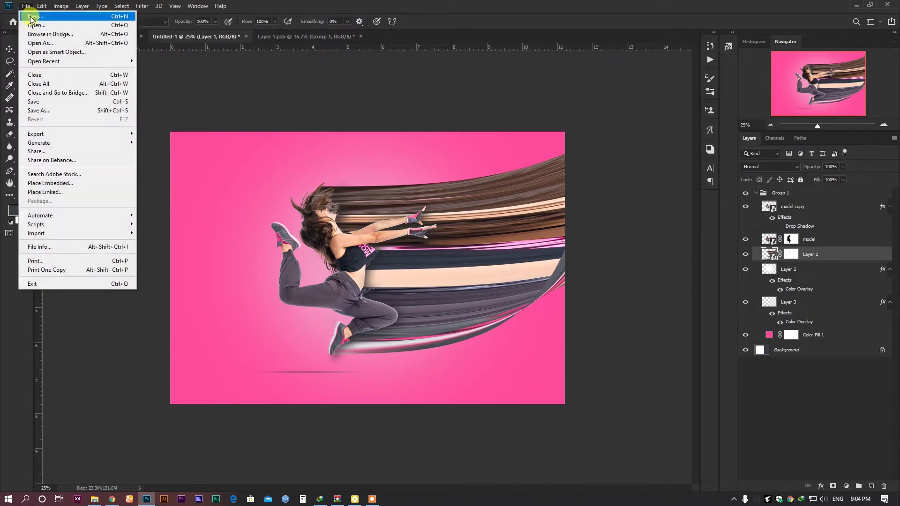
pyautogui.click(35, 13)
pyautogui.doubleClick(253, 284)
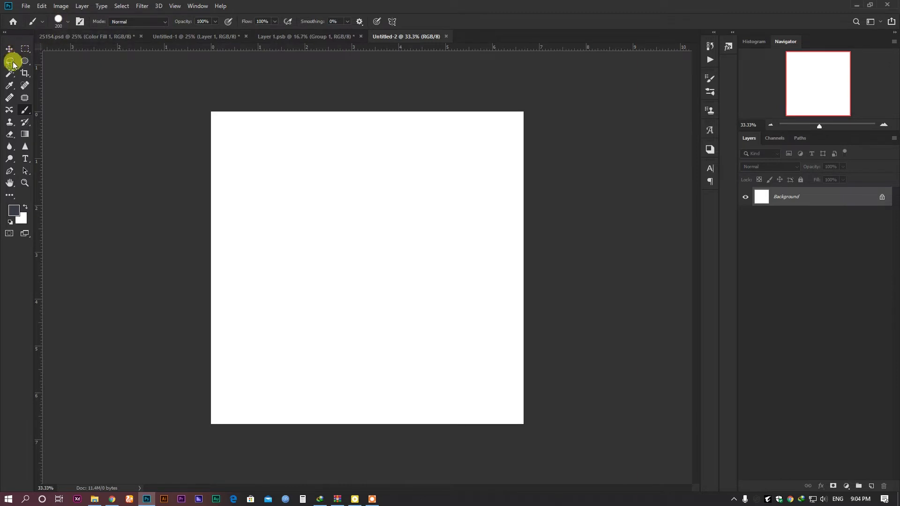
pyautogui.click(27, 77)
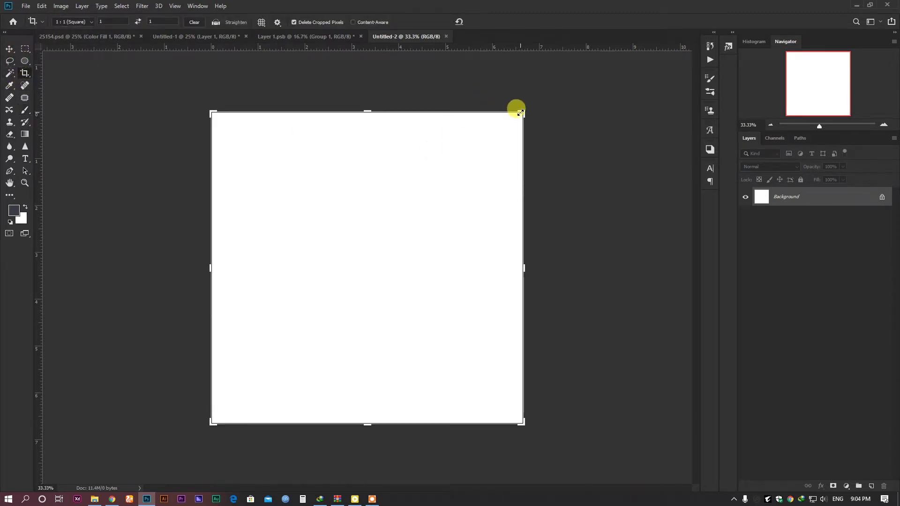
pyautogui.moveTo(518, 112); pyautogui.dragTo(578, 84)
pyautogui.click(10, 49)
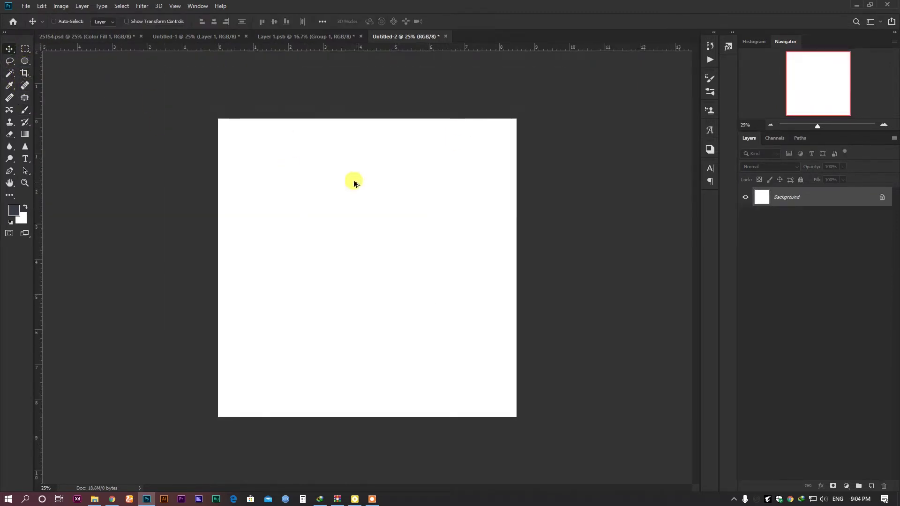
# Copy the model layer from 25154.psd into the new document and hide its Drop Shadow effect
pyautogui.click(96, 36)
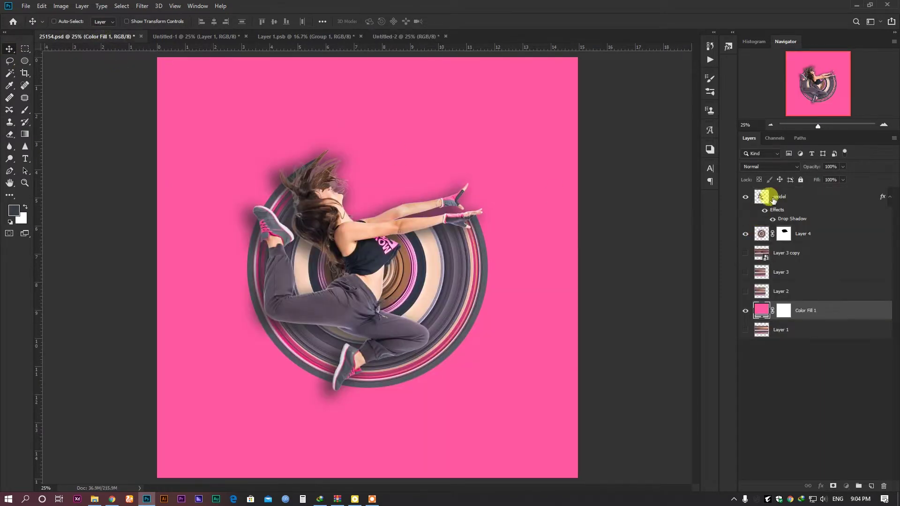
pyautogui.click(773, 199)
pyautogui.moveTo(328, 168); pyautogui.dragTo(408, 273)
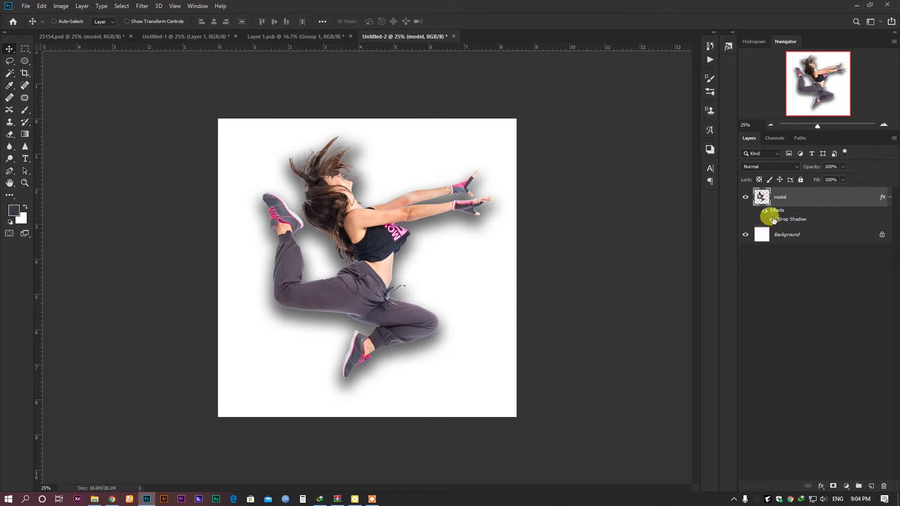
pyautogui.click(772, 219)
# Scale the model down proportionally around its center to about 75%
pyautogui.hotkey('ctrl', 't')
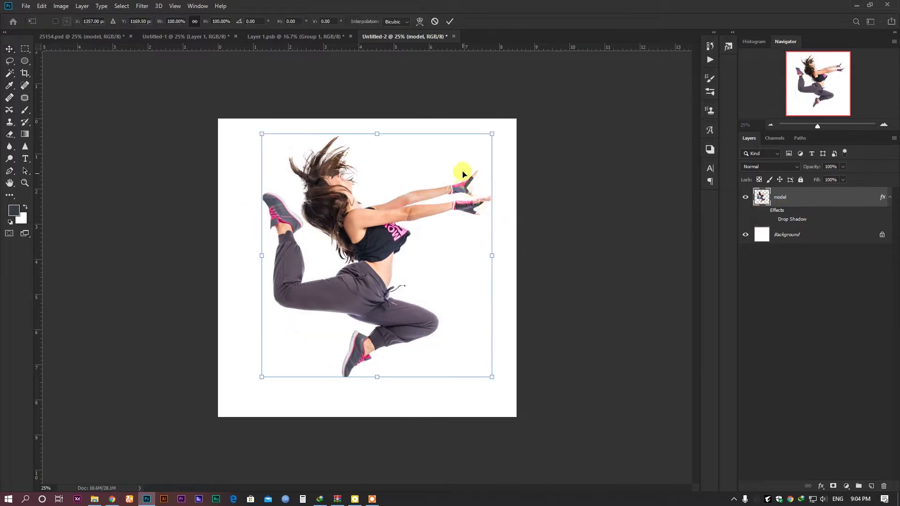
pyautogui.moveTo(488, 132); pyautogui.dragTo(476, 176)
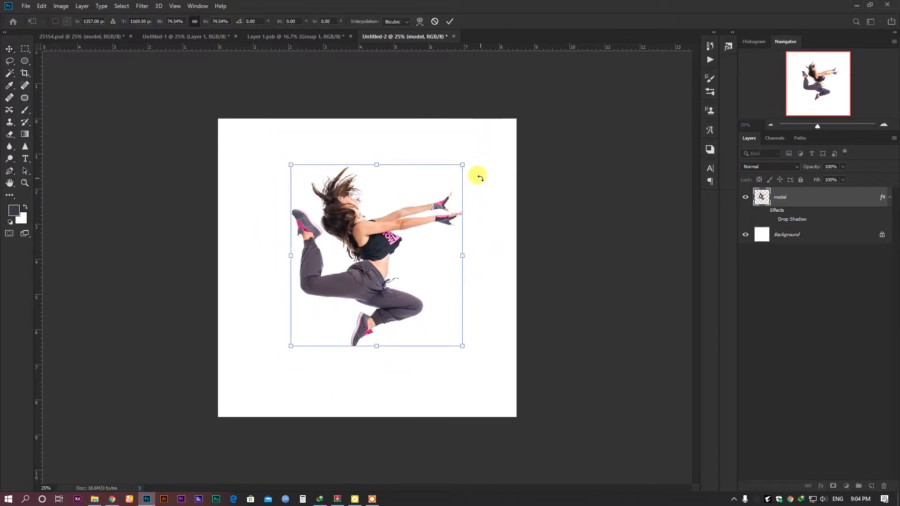
pyautogui.press('Return')
# Copy a narrow rectangular strip near the tip of the model's tallest hair lock to a new layer
pyautogui.scroll(3, 352, 162)
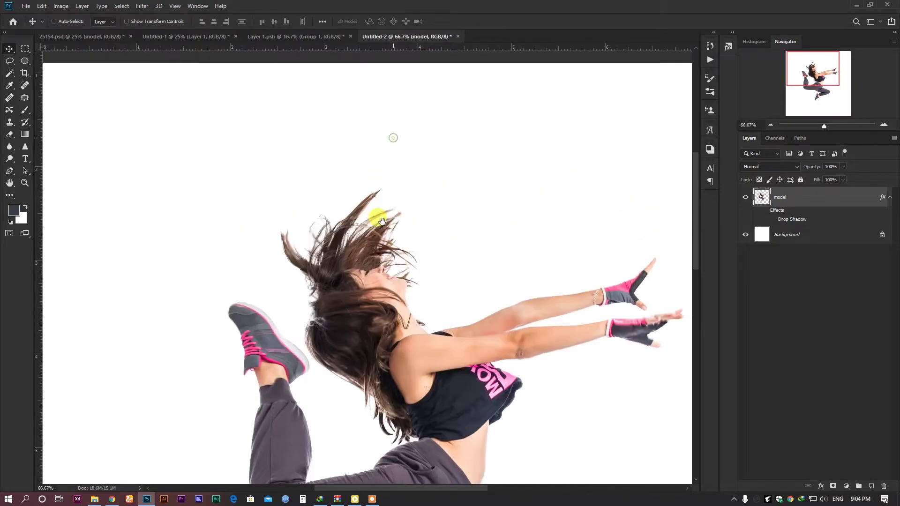
pyautogui.click(26, 48)
pyautogui.scroll(4, 347, 255)
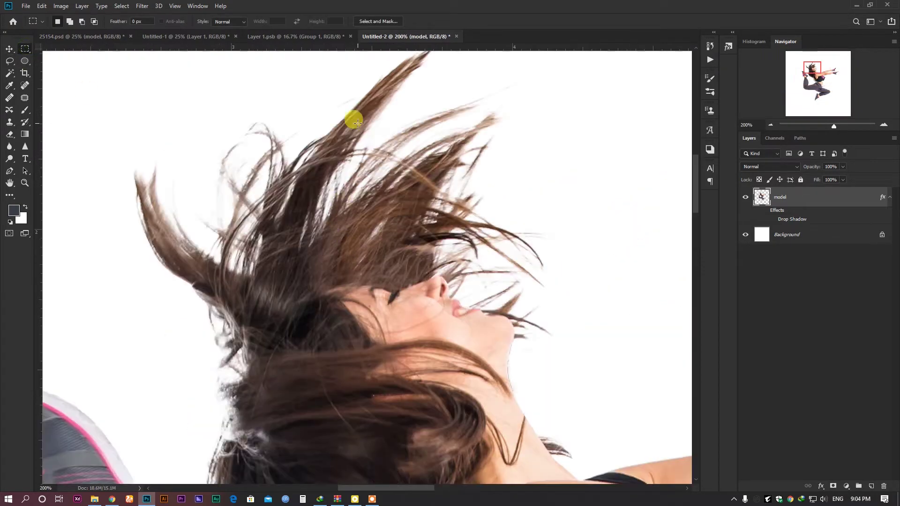
pyautogui.moveTo(380, 94)
pyautogui.mouseDown()
pyautogui.moveTo(396, 186)
pyautogui.moveTo(404, 90)
pyautogui.moveTo(414, 121)
pyautogui.mouseUp()
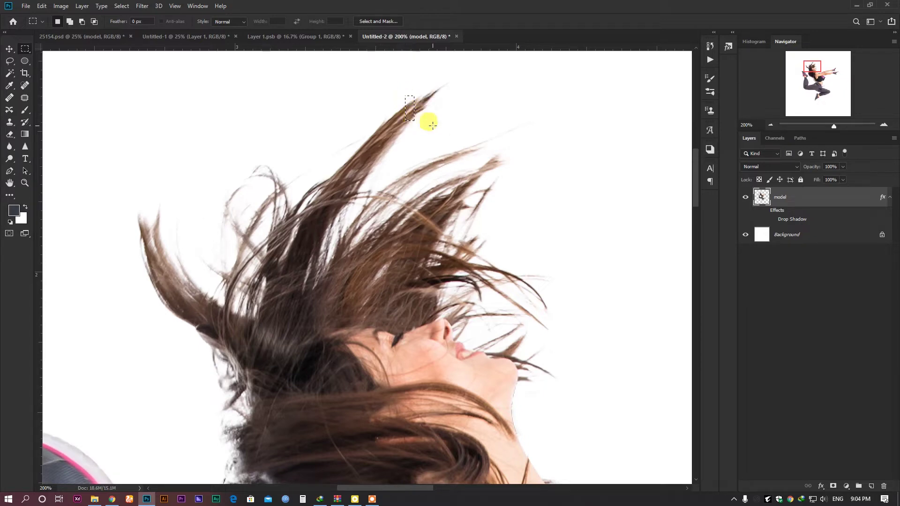
pyautogui.hotkey('ctrl', 'j')
# Copy two more narrow strips further down the tallest hair lock from the model layer, each to its own new layer
pyautogui.click(774, 235)
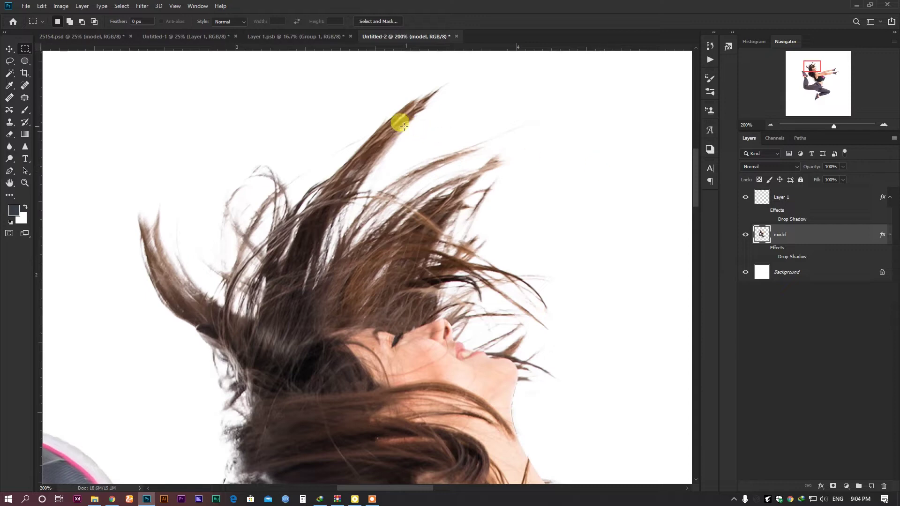
pyautogui.moveTo(385, 124); pyautogui.dragTo(396, 145)
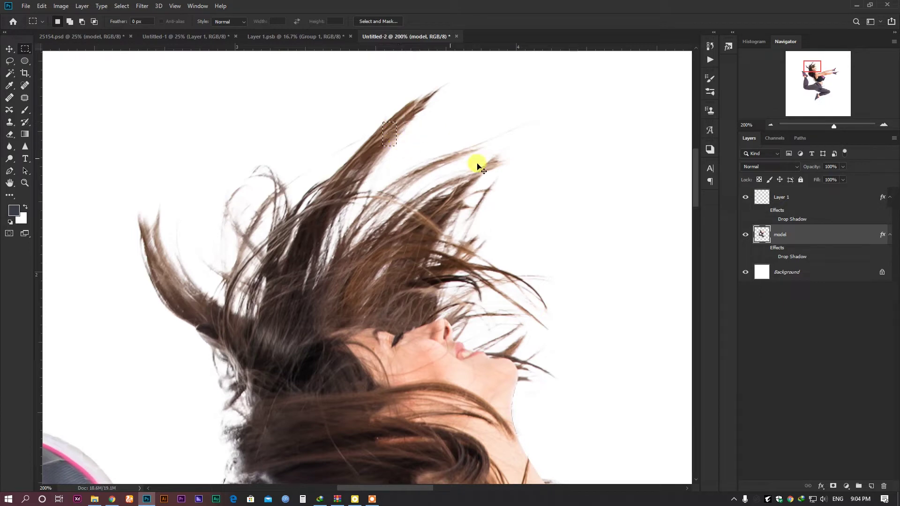
pyautogui.hotkey('ctrl', 'j')
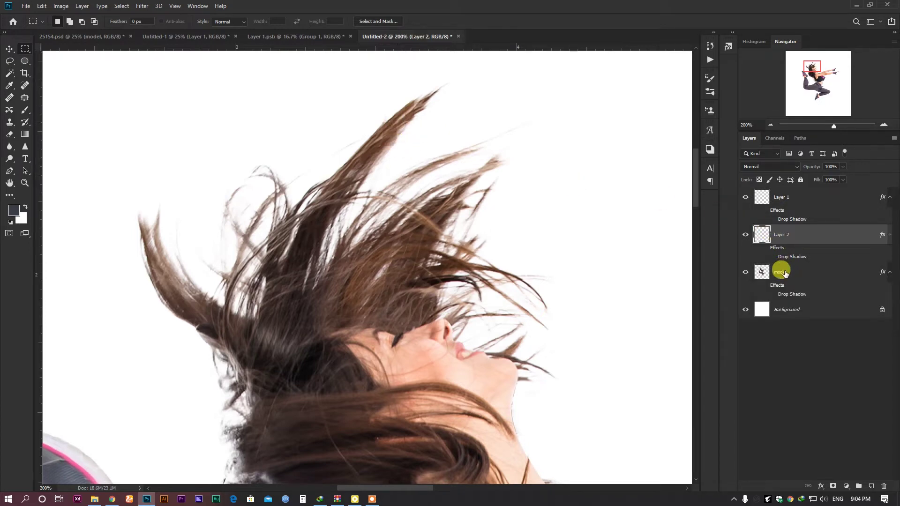
pyautogui.click(784, 273)
pyautogui.moveTo(367, 147); pyautogui.dragTo(380, 174)
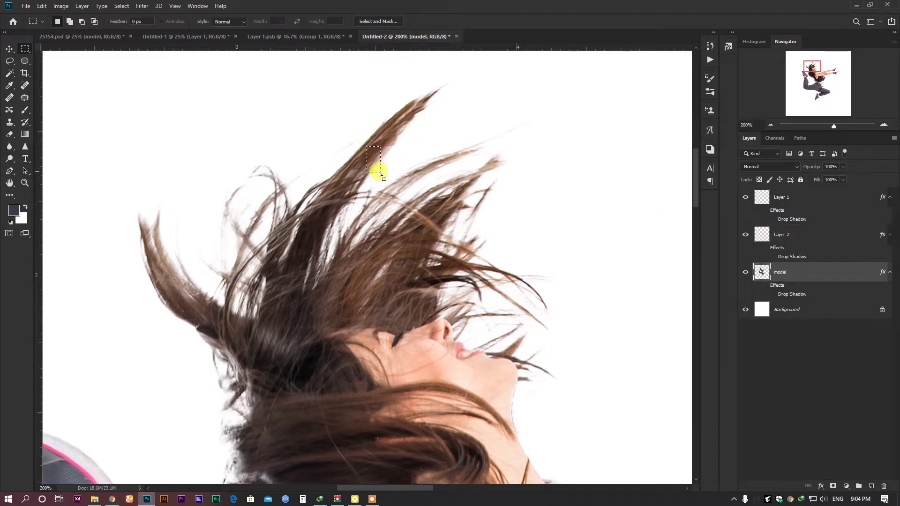
pyautogui.hotkey('ctrl', 'j')
# Copy a strip at the base of the tall hair lock and a taller strip of hair above the face from the model to separate layers
pyautogui.click(774, 317)
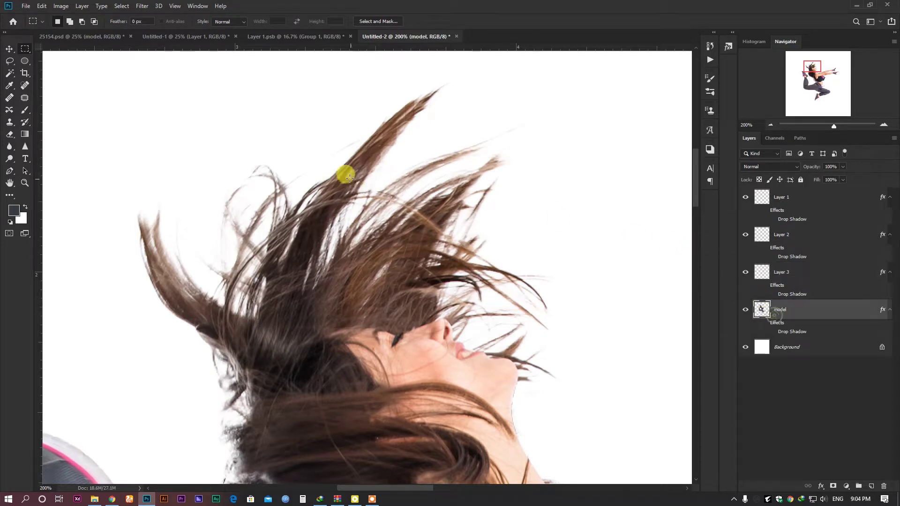
pyautogui.moveTo(340, 175); pyautogui.dragTo(360, 205)
pyautogui.hotkey('ctrl', 'j')
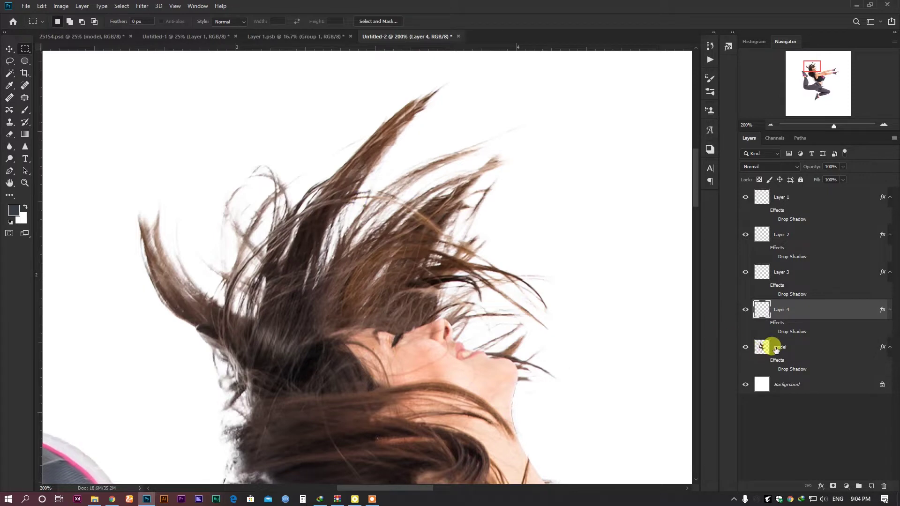
pyautogui.click(768, 347)
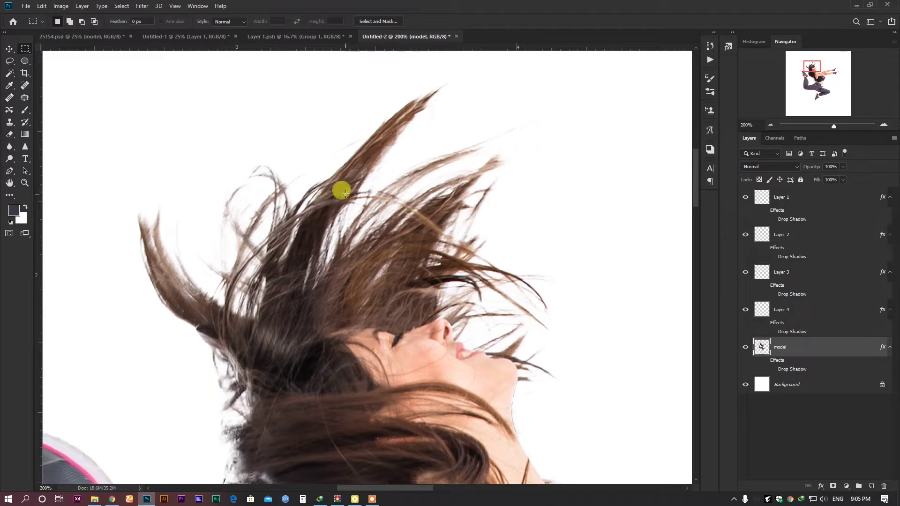
pyautogui.moveTo(409, 202); pyautogui.dragTo(431, 317)
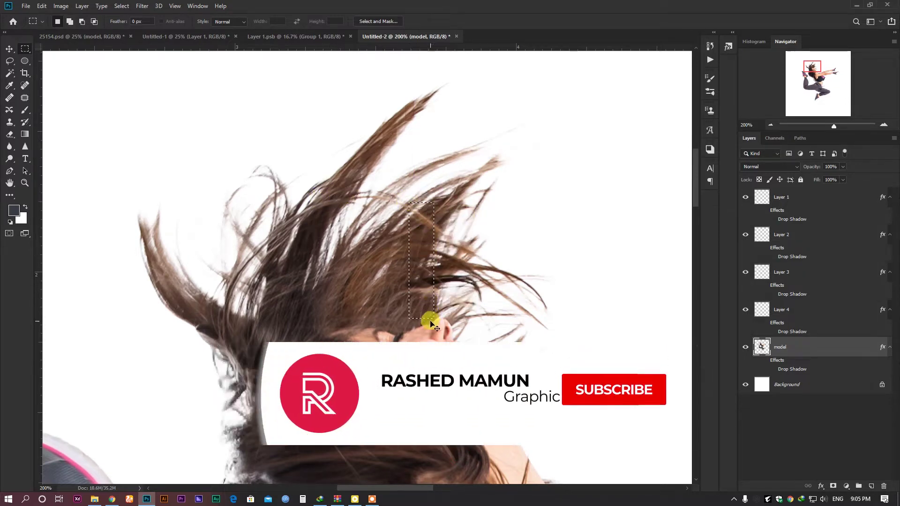
pyautogui.hotkey('ctrl', 'j')
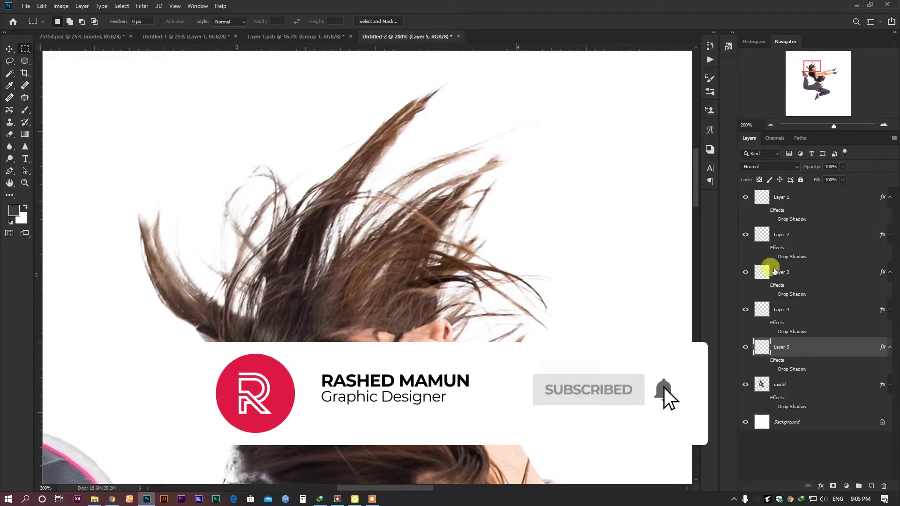
pyautogui.keyDown('shift'); pyautogui.click(773, 197); pyautogui.keyUp('shift')
pyautogui.scroll(-3, 606, 225)
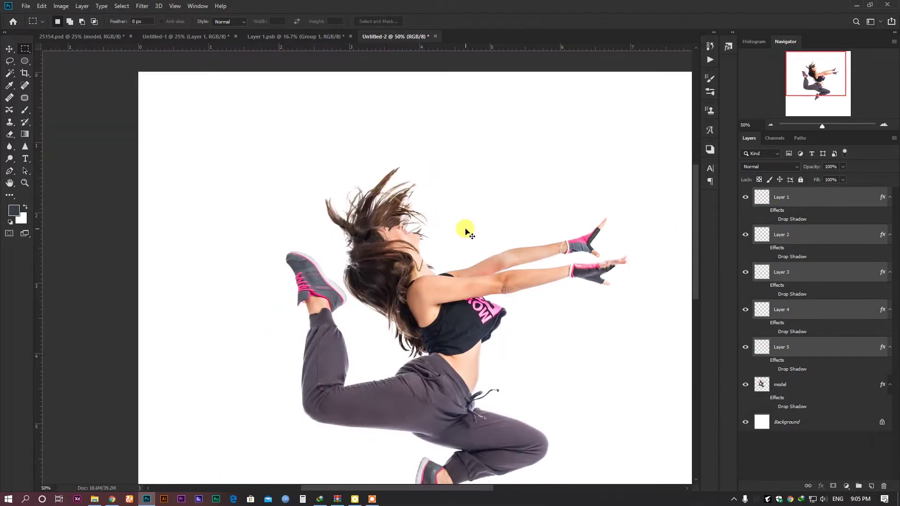
pyautogui.hotkey('ctrl', 't')
pyautogui.moveTo(402, 197); pyautogui.dragTo(514, 199)
pyautogui.hotkey('ctrl', 'z')
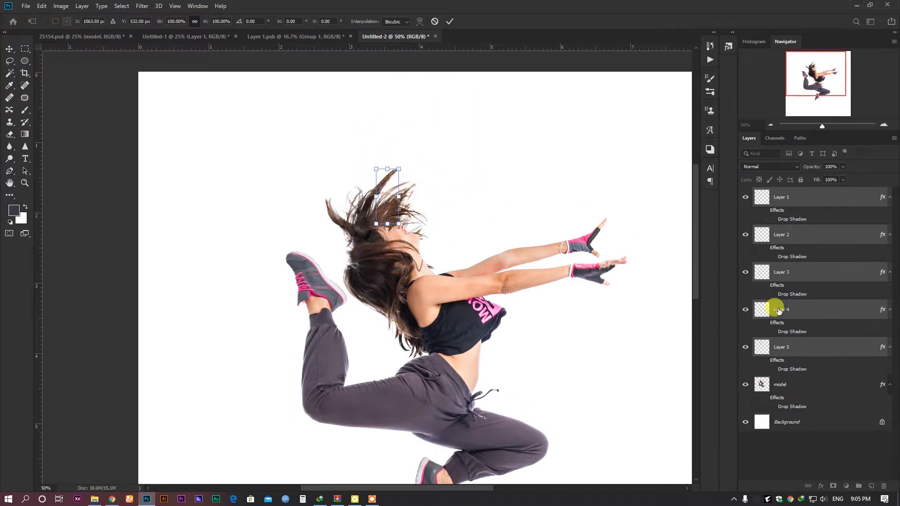
# Stretch the Layer 1 and Layer 2 hair strips horizontally with Free Transform until they extend past the canvas's right edge
pyautogui.click(773, 197)
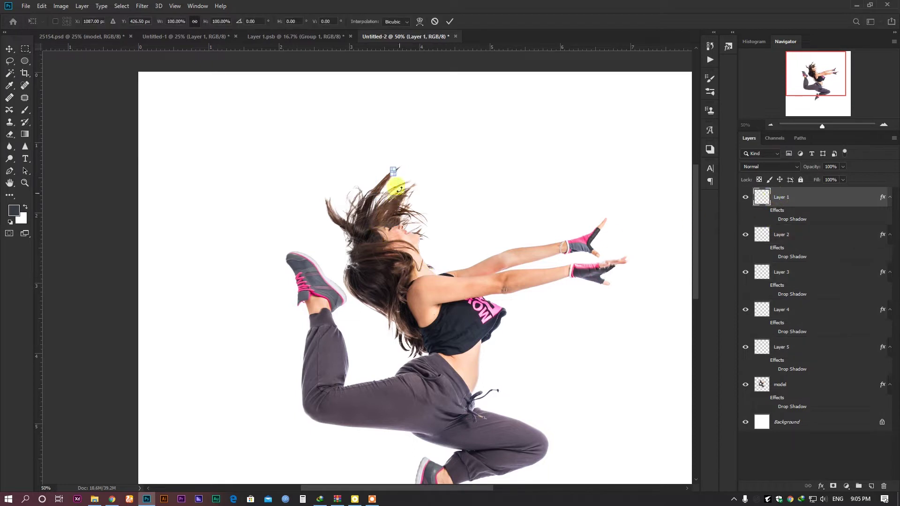
pyautogui.moveTo(398, 171); pyautogui.dragTo(669, 174)
pyautogui.click(773, 234)
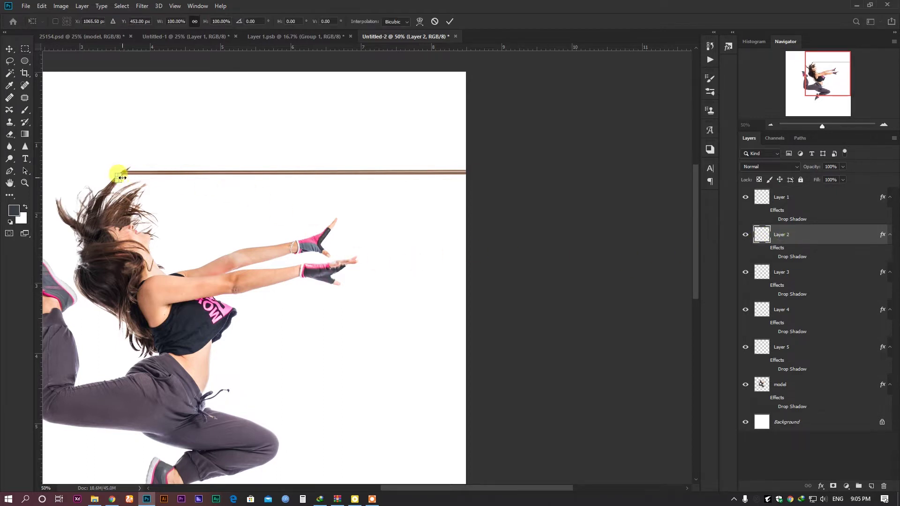
pyautogui.moveTo(122, 177); pyautogui.dragTo(500, 175)
pyautogui.press('Return')
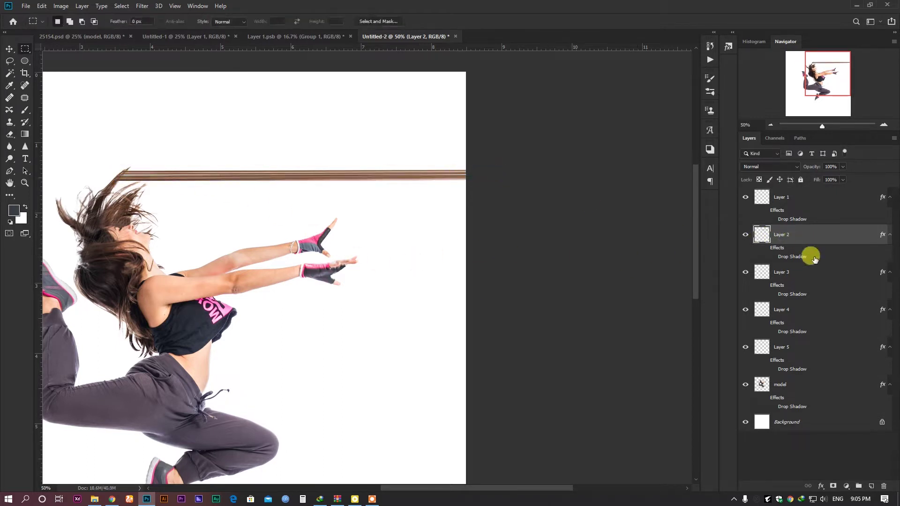
# Stretch the Layer 3 hair strip horizontally past the canvas's right edge, to about 10927% width
pyautogui.click(793, 268)
pyautogui.hotkey('ctrl', 't')
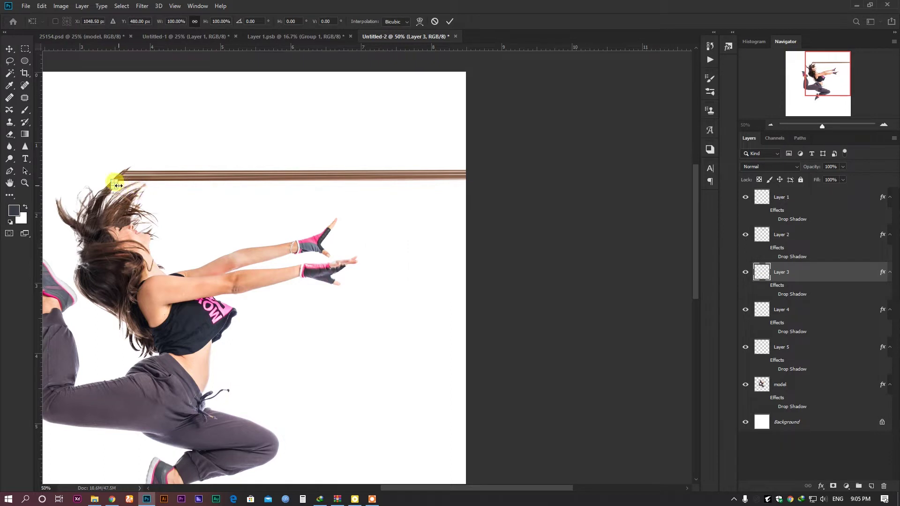
pyautogui.moveTo(117, 186); pyautogui.dragTo(498, 184)
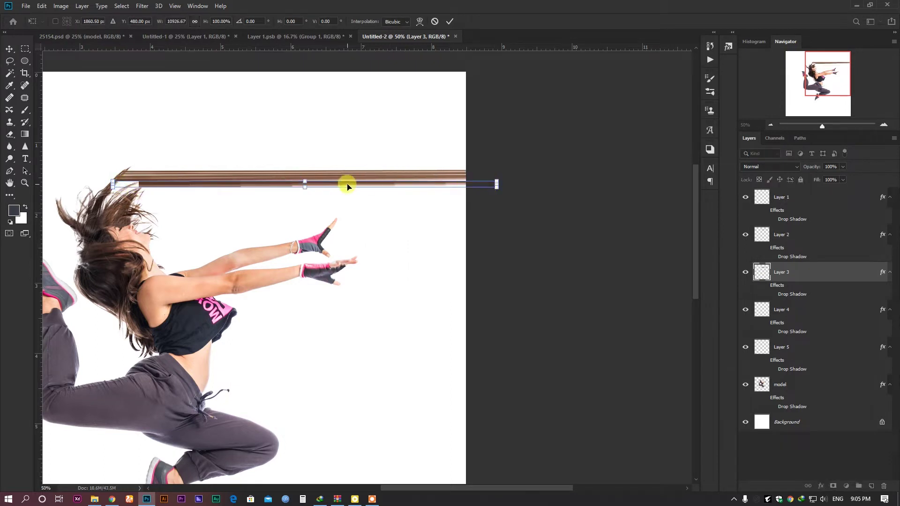
pyautogui.press('Return')
pyautogui.press('m')
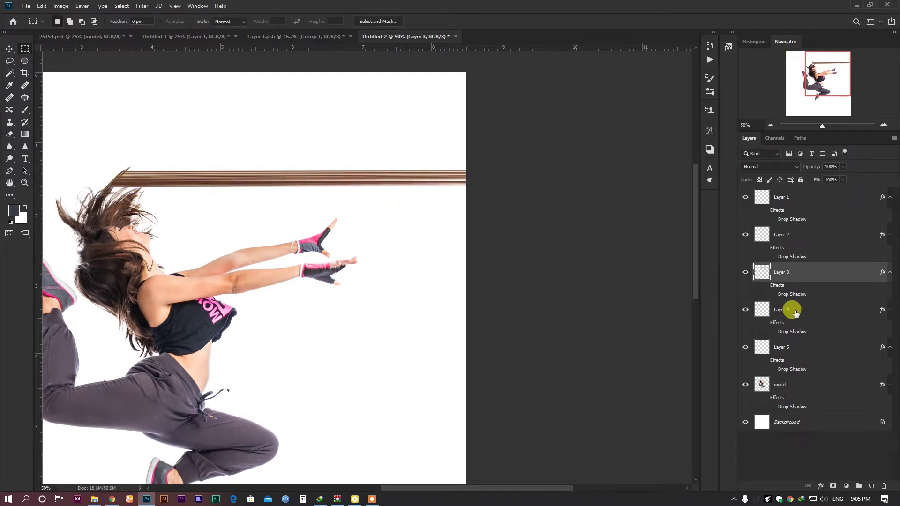
# Stretch the Layer 4 hair strip horizontally past the canvas's right edge with Free Transform
pyautogui.click(795, 313)
pyautogui.hotkey('ctrl', 't')
pyautogui.rightClick(115, 203)
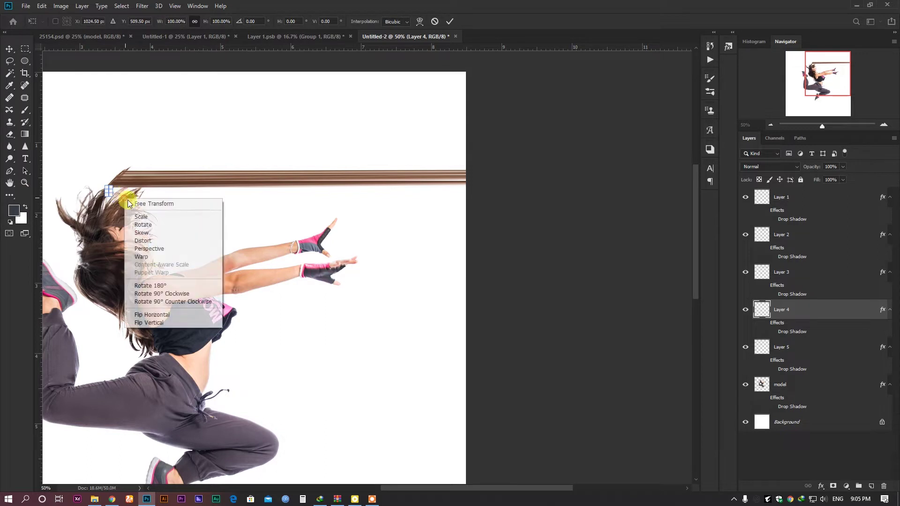
pyautogui.click(75, 217)
pyautogui.moveTo(112, 193); pyautogui.dragTo(488, 219)
pyautogui.press('Return')
# Stretch the tall Layer 5 hair strip above the face horizontally past the canvas's right edge
pyautogui.click(797, 349)
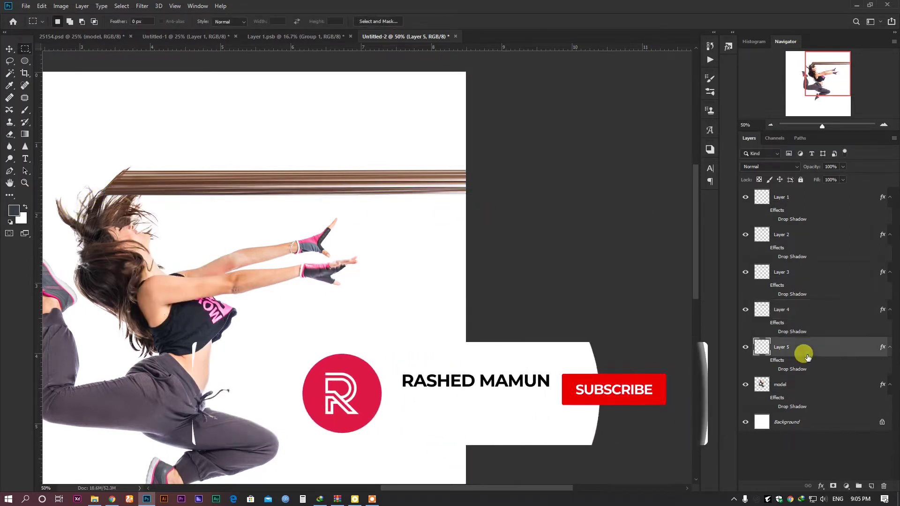
pyautogui.hotkey('ctrl', 't')
pyautogui.moveTo(127, 211); pyautogui.dragTo(502, 212)
pyautogui.press('Return')
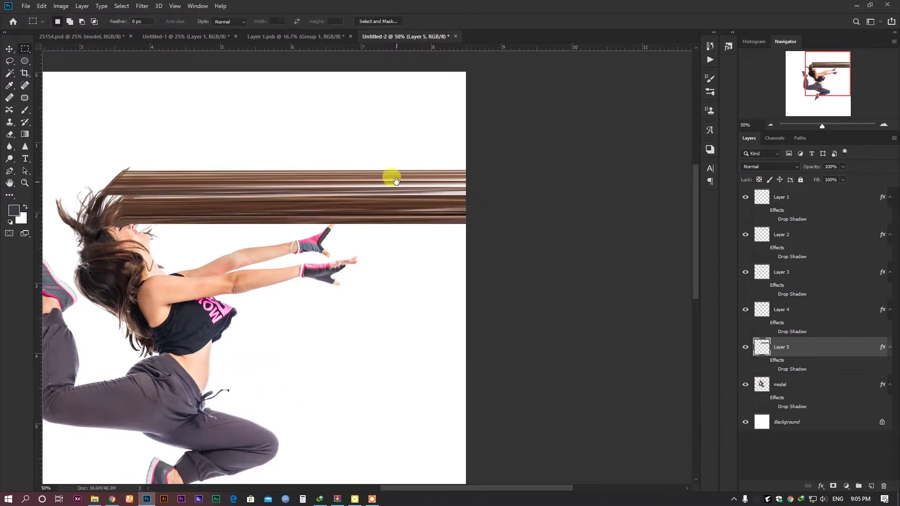
# Copy a small rectangular patch of the face just below the stretched hair from the model layer to a new layer
pyautogui.scroll(-1, 396, 181)
pyautogui.scroll(5, 268, 127)
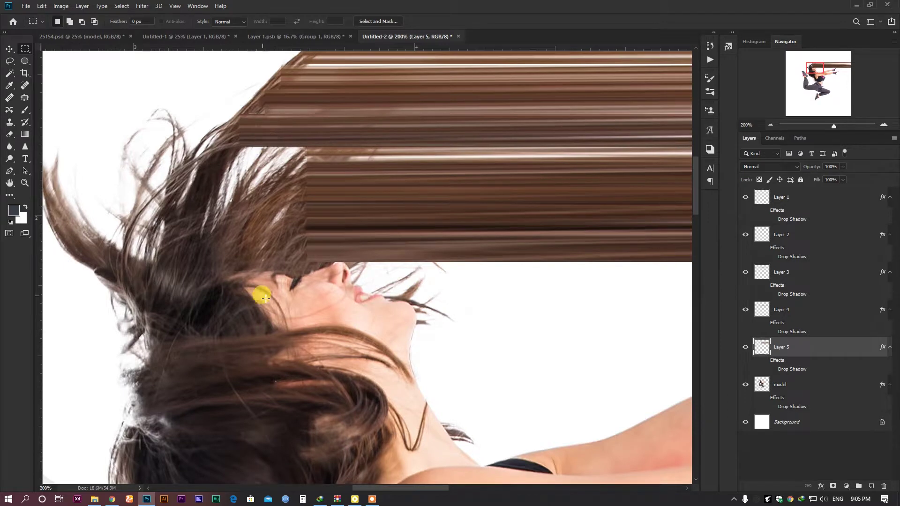
pyautogui.scroll(-1, 321, 311)
pyautogui.scroll(-1, 390, 354)
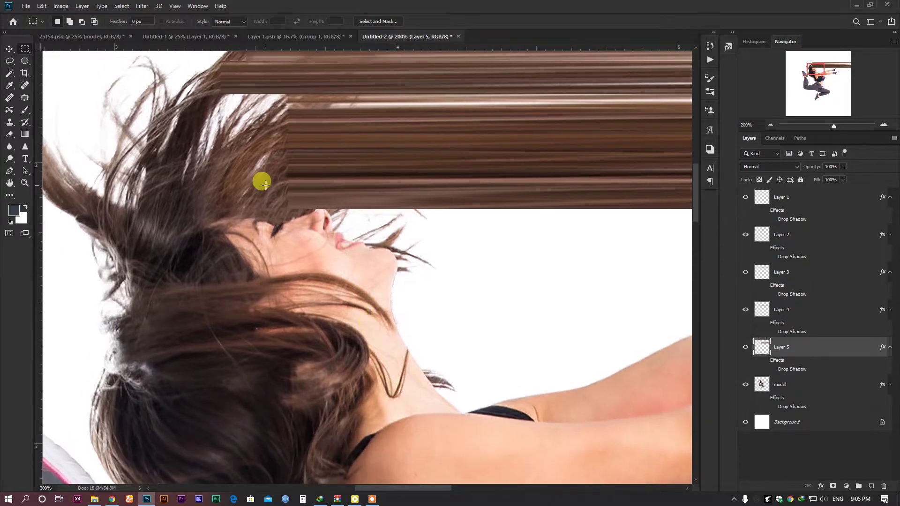
pyautogui.scroll(-2, 261, 181)
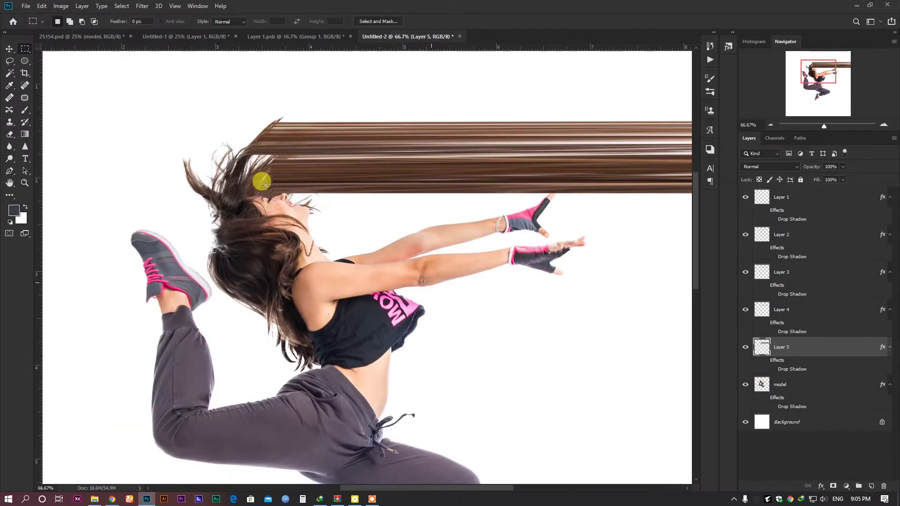
pyautogui.click(790, 399)
pyautogui.scroll(2, 262, 181)
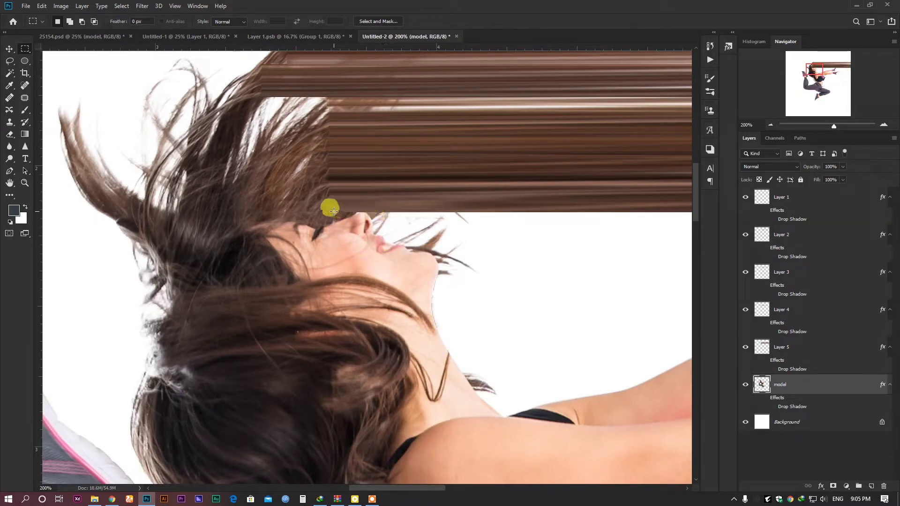
pyautogui.moveTo(330, 211); pyautogui.dragTo(358, 247)
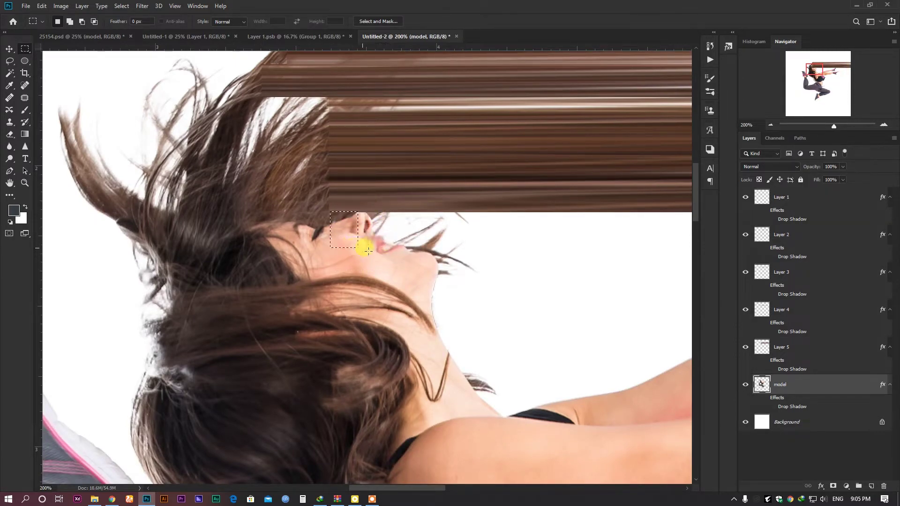
pyautogui.hotkey('ctrl', 'j')
# Stretch the face patch horizontally past the canvas's right edge with Free Transform
pyautogui.hotkey('ctrl', 't')
pyautogui.scroll(-4, 354, 218)
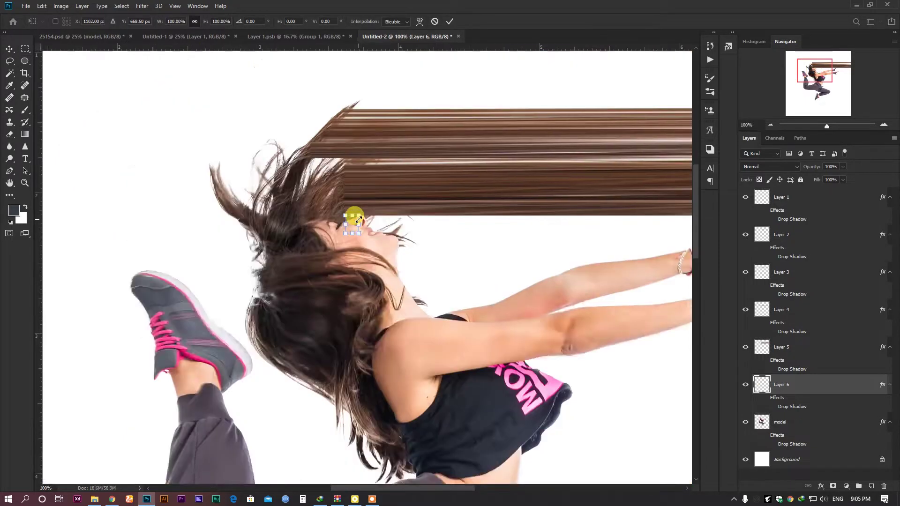
pyautogui.scroll(-1, 355, 218)
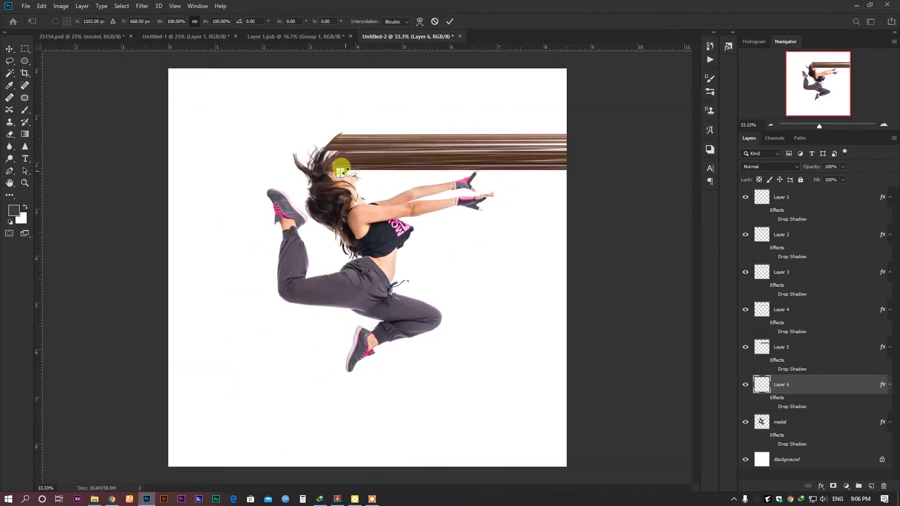
pyautogui.moveTo(344, 172); pyautogui.dragTo(617, 169)
pyautogui.press('Return')
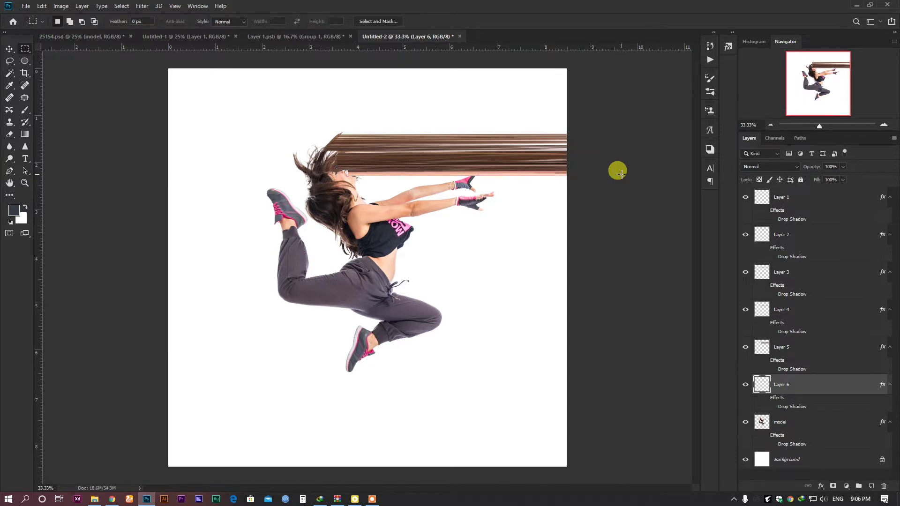
# Copy a rectangular patch of the cheek and hair just below the stretched face band from the model layer to a new layer
pyautogui.scroll(4, 370, 161)
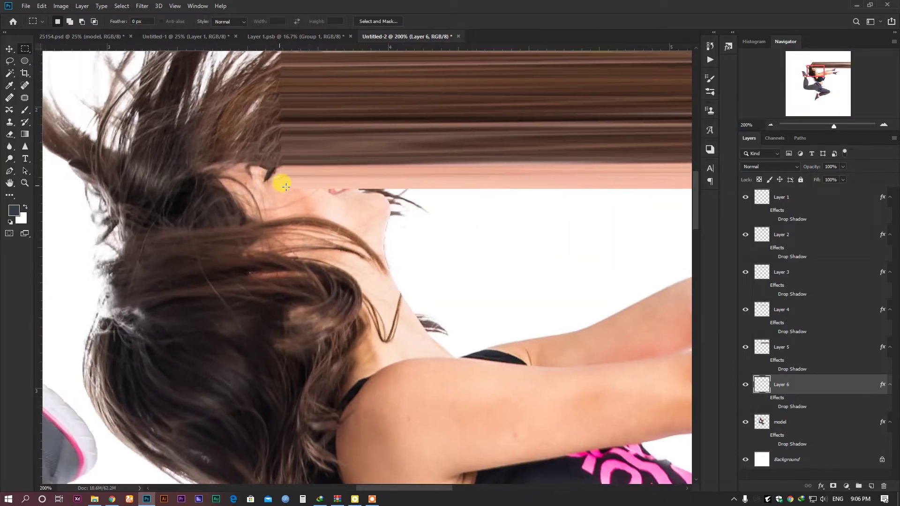
pyautogui.moveTo(327, 189); pyautogui.dragTo(361, 278)
pyautogui.hotkey('ctrl', 'j')
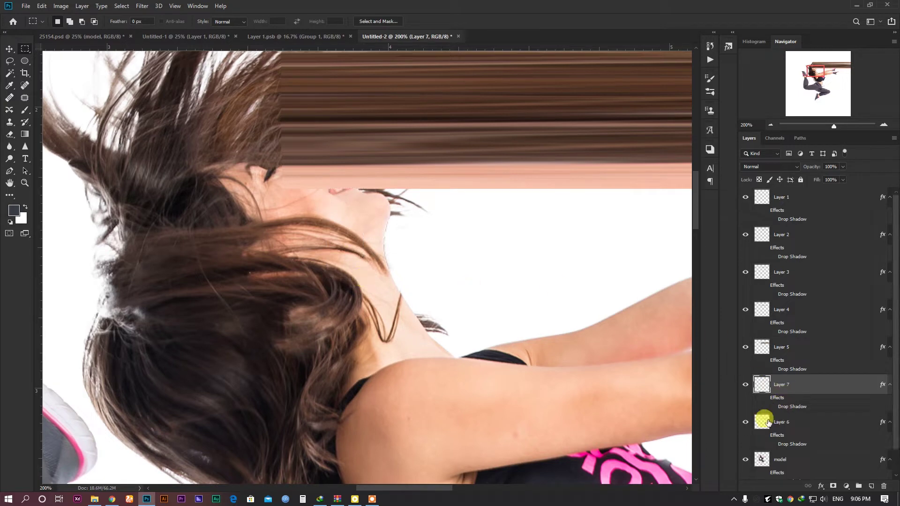
pyautogui.hotkey('ctrl', 'z')
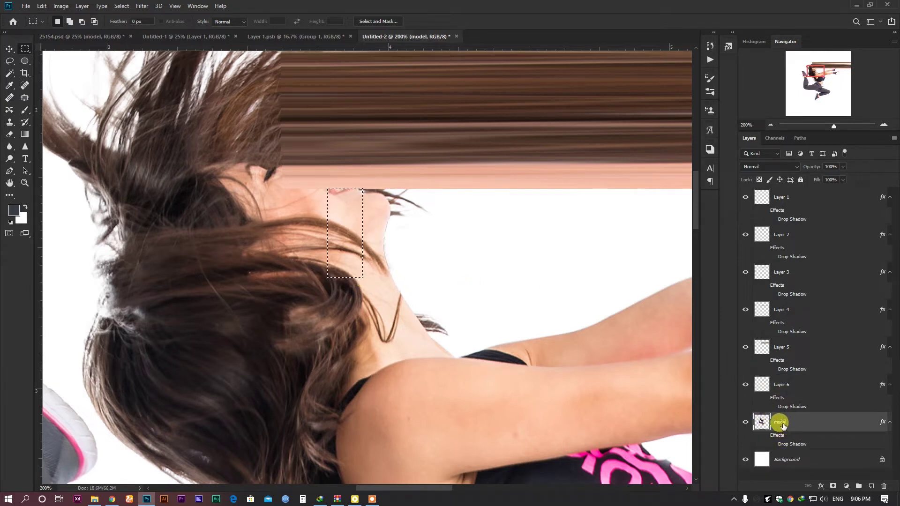
pyautogui.hotkey('ctrl', 'j')
# Stretch the cheek-and-hair patch horizontally past the canvas's right edge, to about 6.6 in wide
pyautogui.hotkey('ctrl', 't')
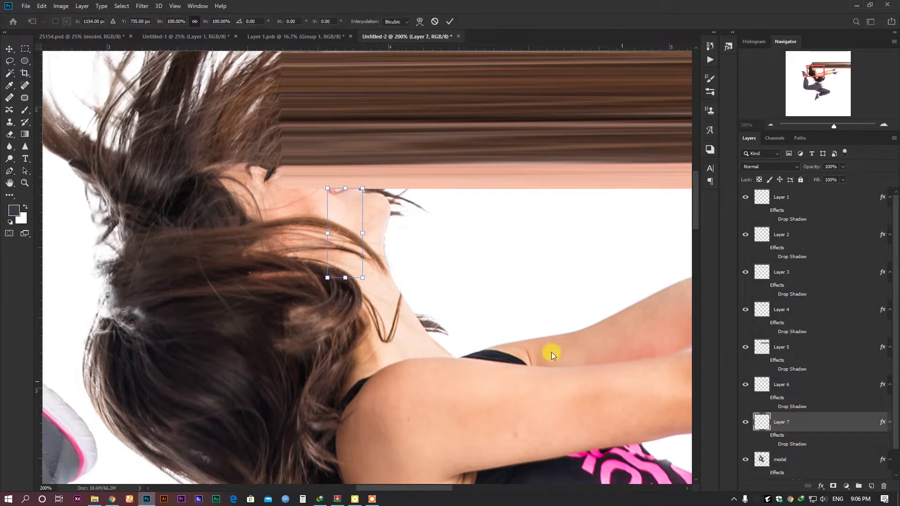
pyautogui.scroll(-3, 326, 211)
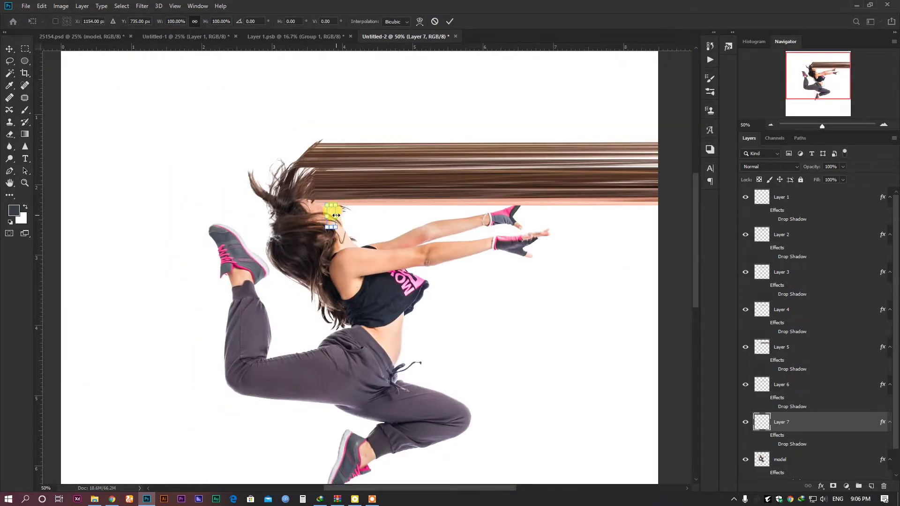
pyautogui.moveTo(336, 215); pyautogui.dragTo(693, 235)
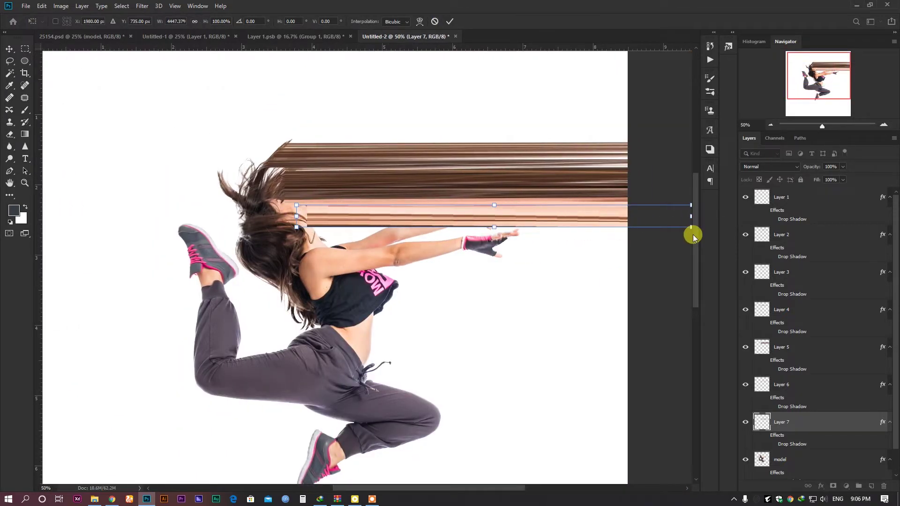
pyautogui.scroll(-1, 675, 227)
pyautogui.moveTo(608, 182); pyautogui.dragTo(652, 177)
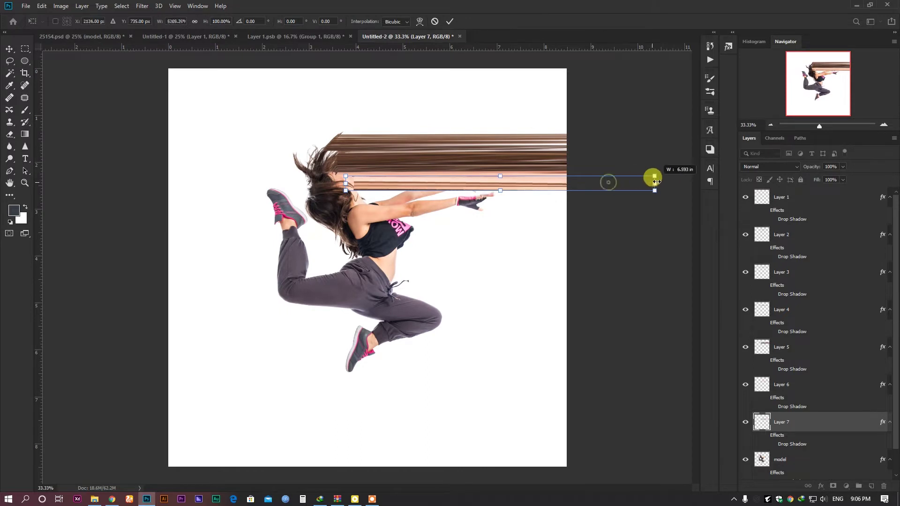
pyautogui.press('Return')
# Copy a rectangular patch of the lower gloved hand from the model layer to a new layer
pyautogui.press('m')
pyautogui.scroll(2, 349, 165)
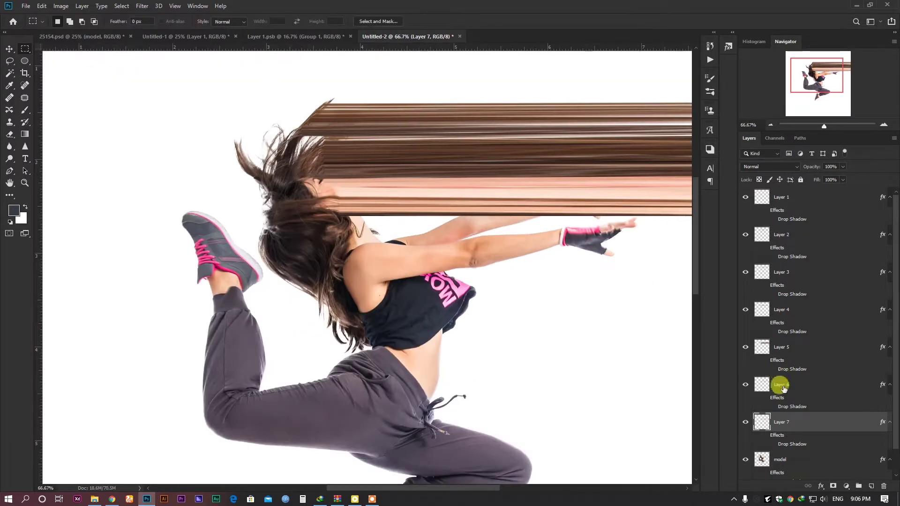
pyautogui.click(780, 462)
pyautogui.moveTo(339, 214); pyautogui.dragTo(365, 249)
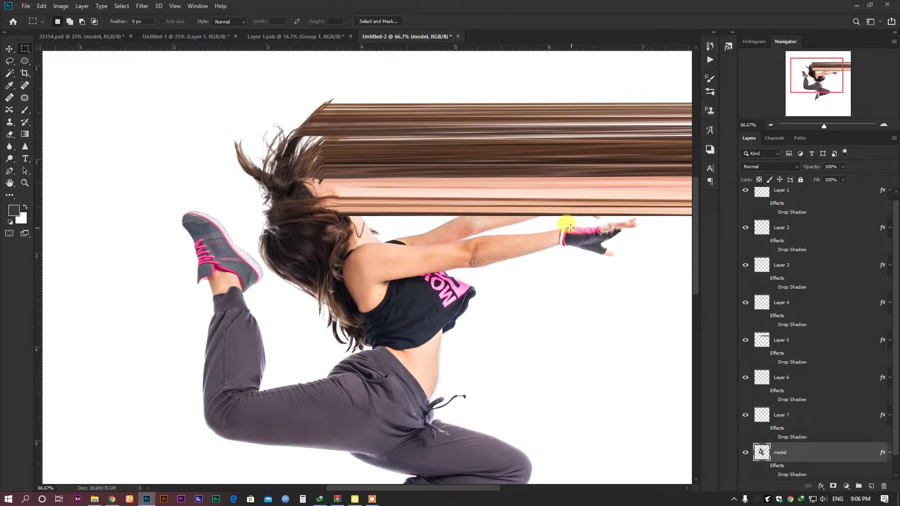
pyautogui.moveTo(567, 227); pyautogui.dragTo(600, 244)
pyautogui.hotkey('ctrl', 'j')
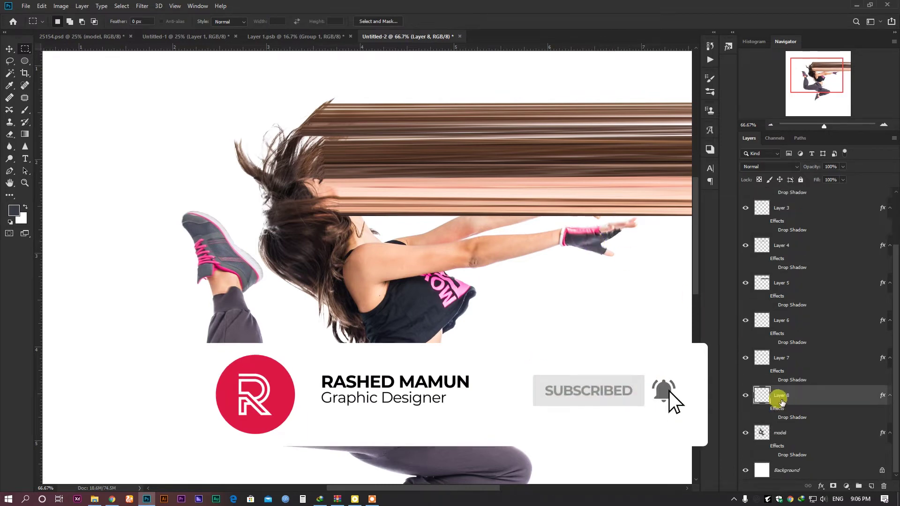
# Stretch the glove patch horizontally past the canvas's right edge with Free Transform
pyautogui.hotkey('ctrl', 't')
pyautogui.hotkey('ctrl', '-')
pyautogui.hotkey('ctrl', '-')
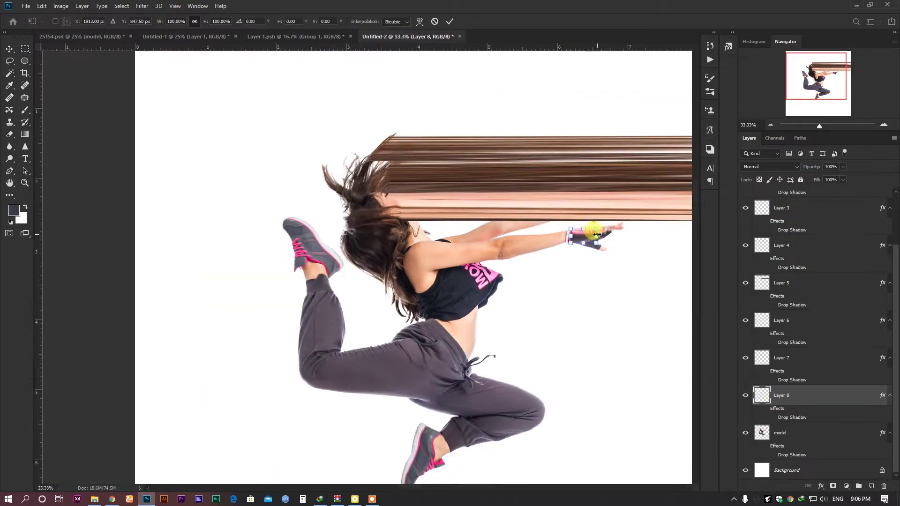
pyautogui.moveTo(475, 201); pyautogui.dragTo(785, 200)
pyautogui.press('Return')
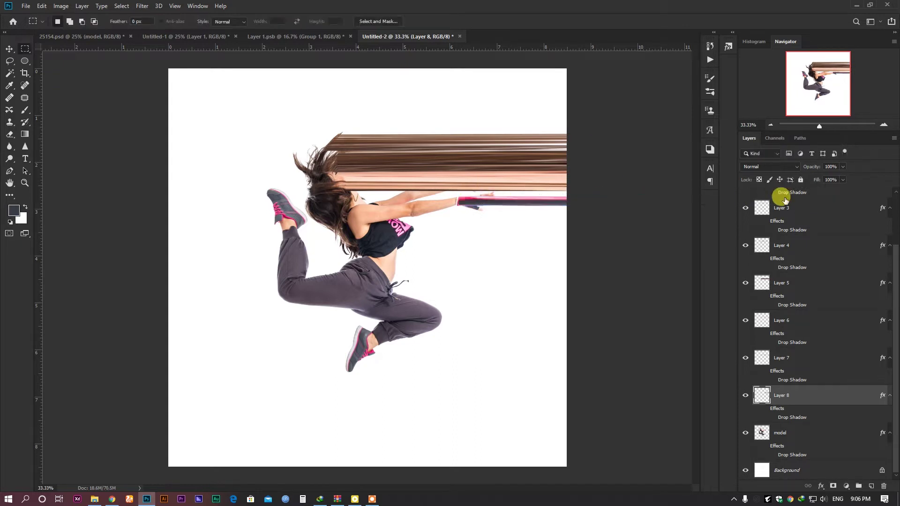
# Copy a dark hair strip beside the neck from the model layer to a new layer and stretch it past the canvas's right edge
pyautogui.scroll(2, 452, 161)
pyautogui.click(782, 433)
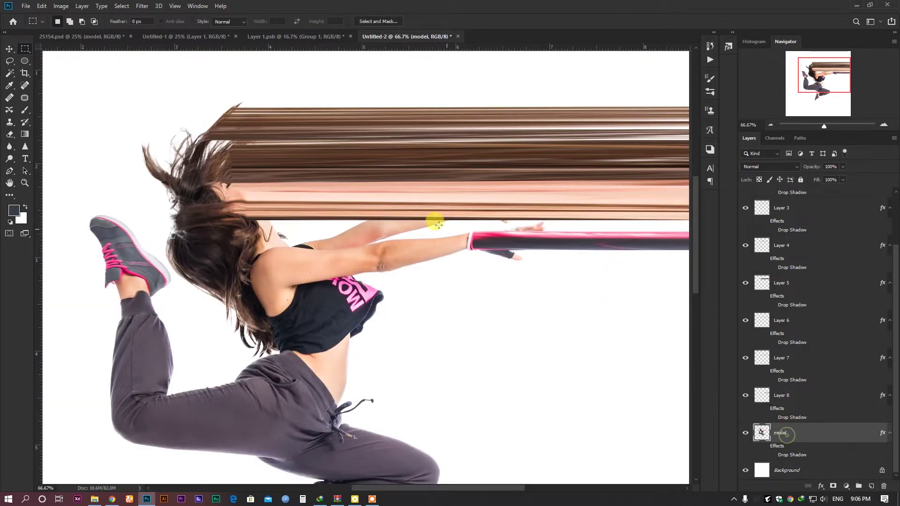
pyautogui.moveTo(244, 218); pyautogui.dragTo(694, 221)
pyautogui.hotkey('ctrl', 'j')
pyautogui.hotkey('ctrl', 't')
pyautogui.press('Return')
pyautogui.scroll(-3, 547, 232)
pyautogui.scroll(2, 490, 205)
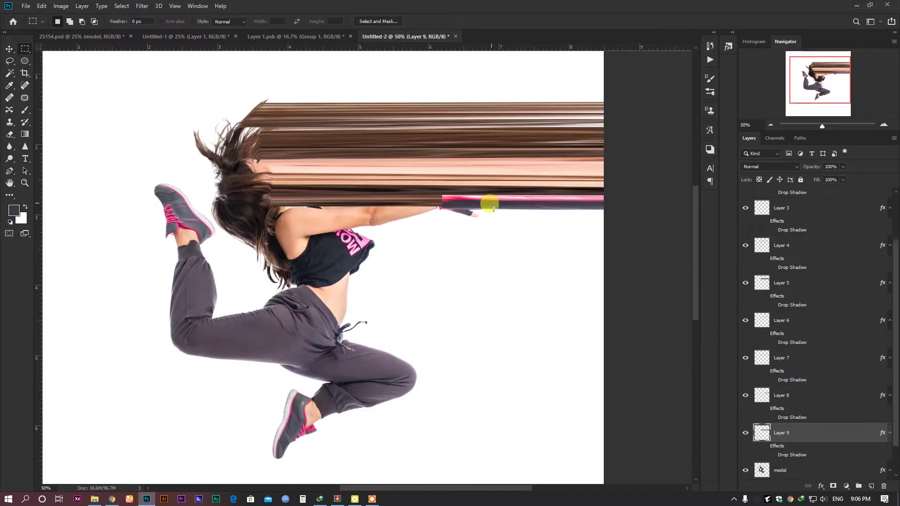
# Move the stretched glove strip on Layer 8 about 2.41 in left so it starts at the edge of the hair
pyautogui.click(776, 407)
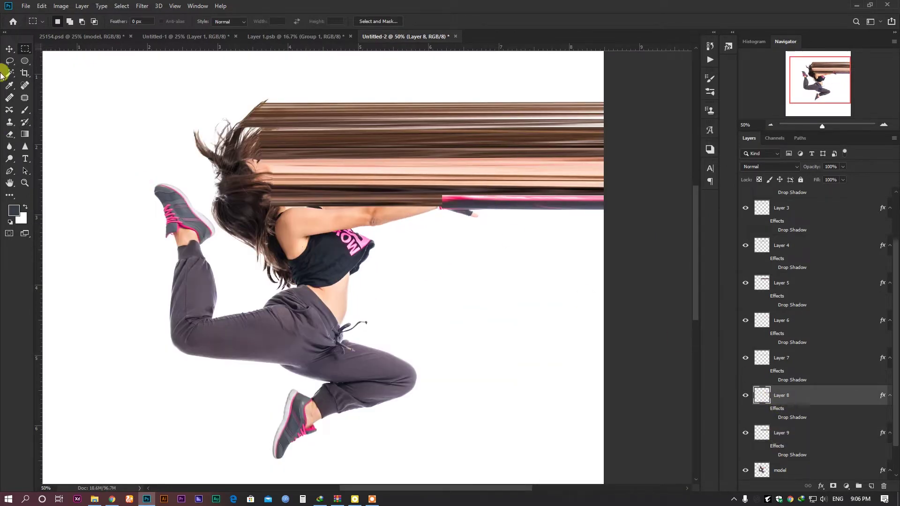
pyautogui.click(9, 48)
pyautogui.moveTo(497, 202); pyautogui.dragTo(331, 199)
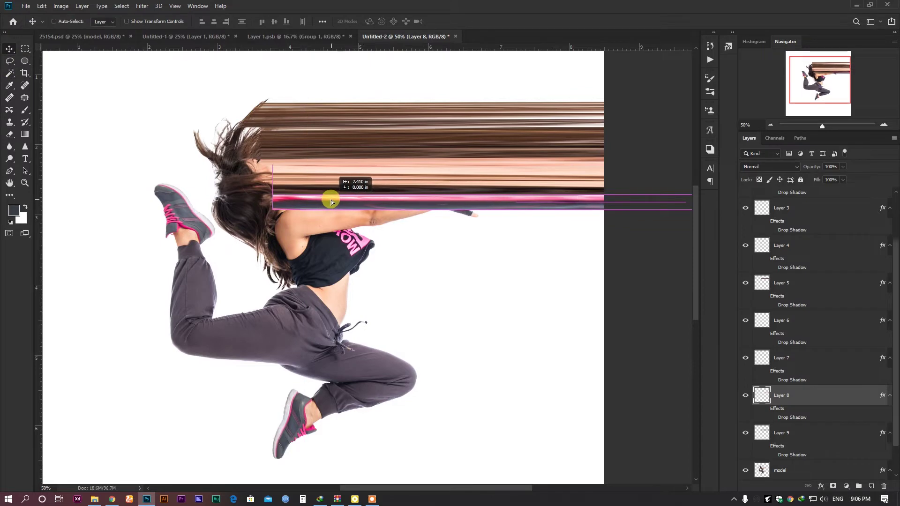
# Copy a narrow vertical strip of the upper arm, just below the glove band, from the model layer to a new layer
pyautogui.click(783, 466)
pyautogui.scroll(2, 352, 242)
pyautogui.click(26, 49)
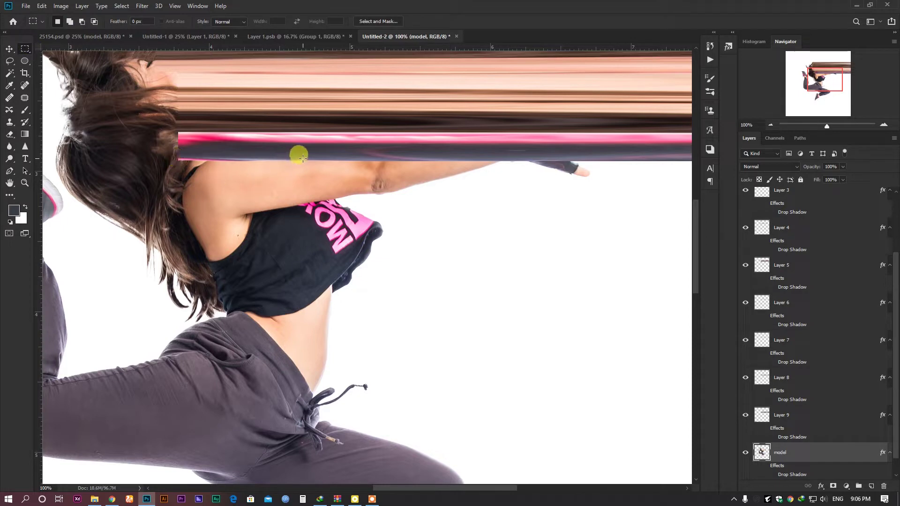
pyautogui.moveTo(302, 161); pyautogui.dragTo(313, 200)
pyautogui.hotkey('ctrl', 'v')
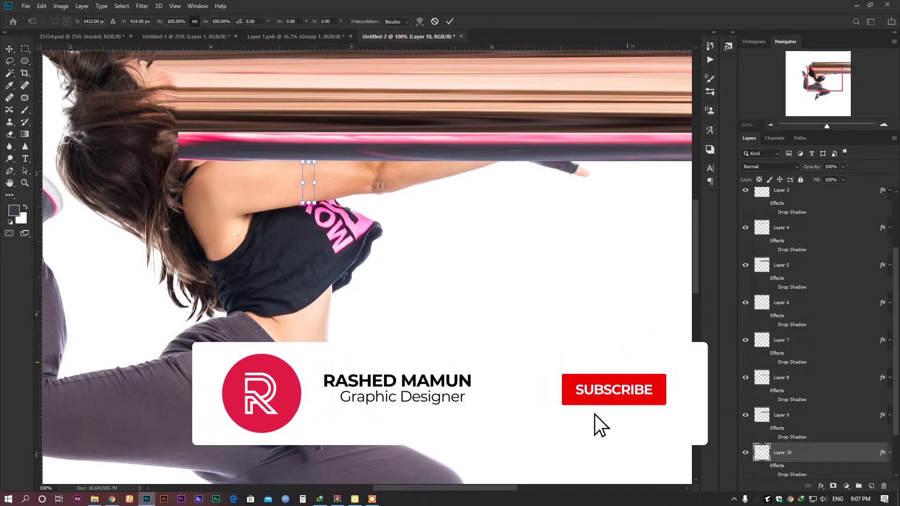
# Stretch the arm strip horizontally past the canvas's right edge, to about 7615% width
pyautogui.hotkey('ctrl', 't')
pyautogui.scroll(3, 840, 233)
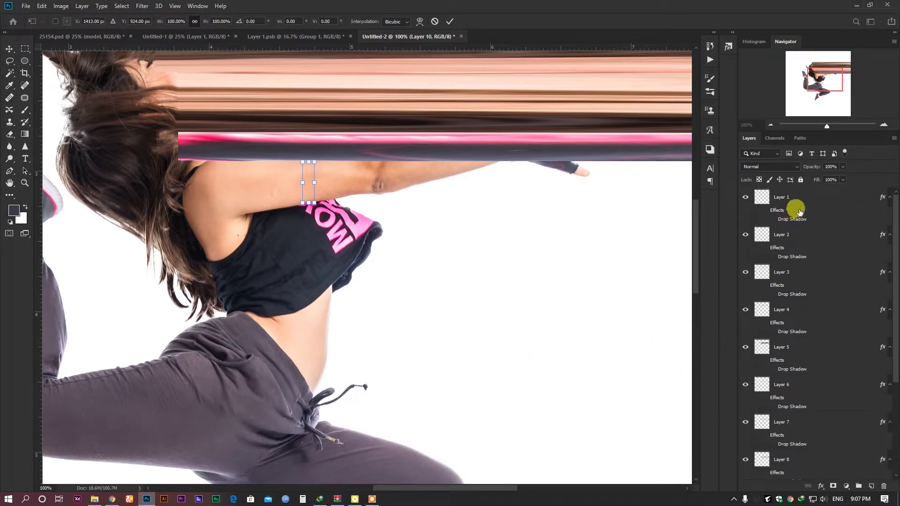
pyautogui.hotkey('ctrl', '0')
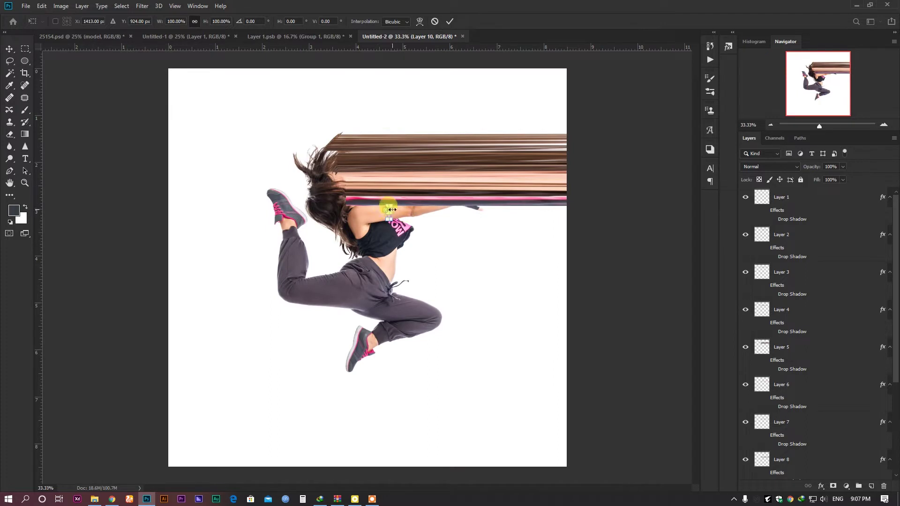
pyautogui.moveTo(414, 211); pyautogui.dragTo(698, 219)
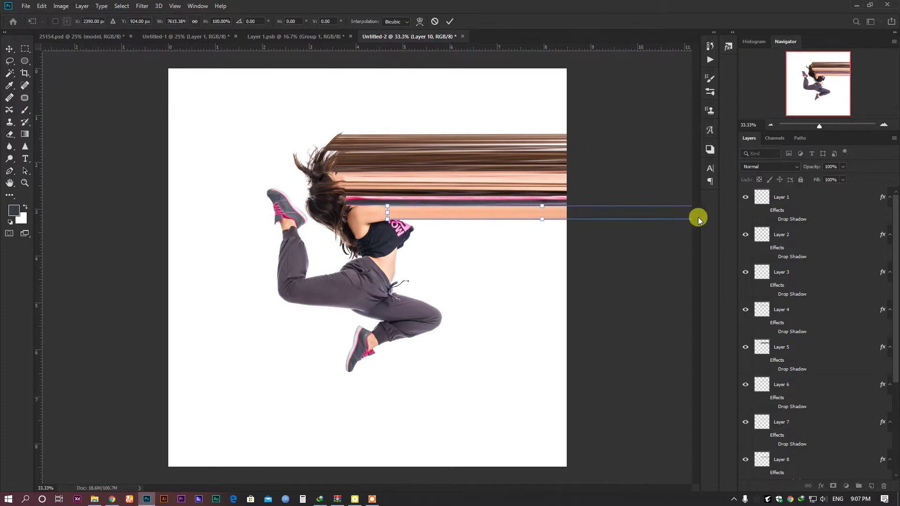
pyautogui.press('Return')
# Select Layer 1 through Layer 10 and collapse their effects lists
pyautogui.keyDown('shift'); pyautogui.click(814, 195); pyautogui.keyUp('shift')
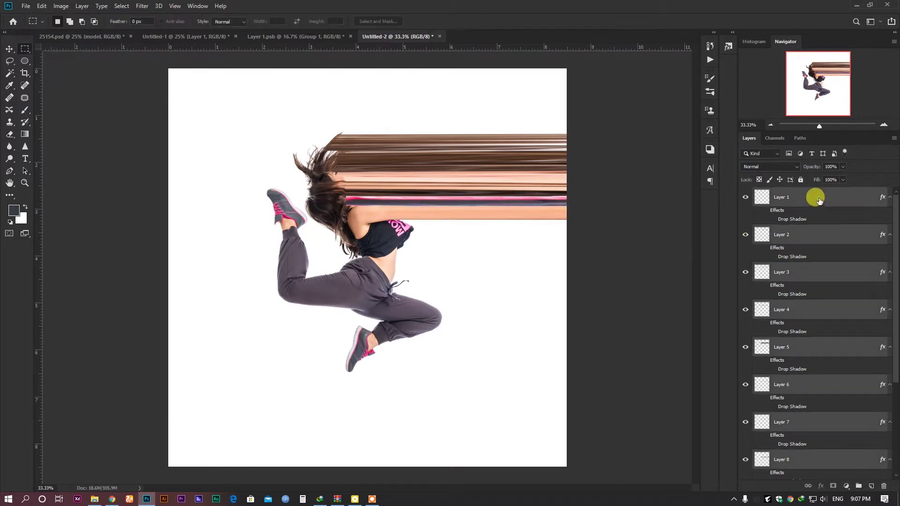
pyautogui.scroll(-3, 792, 407)
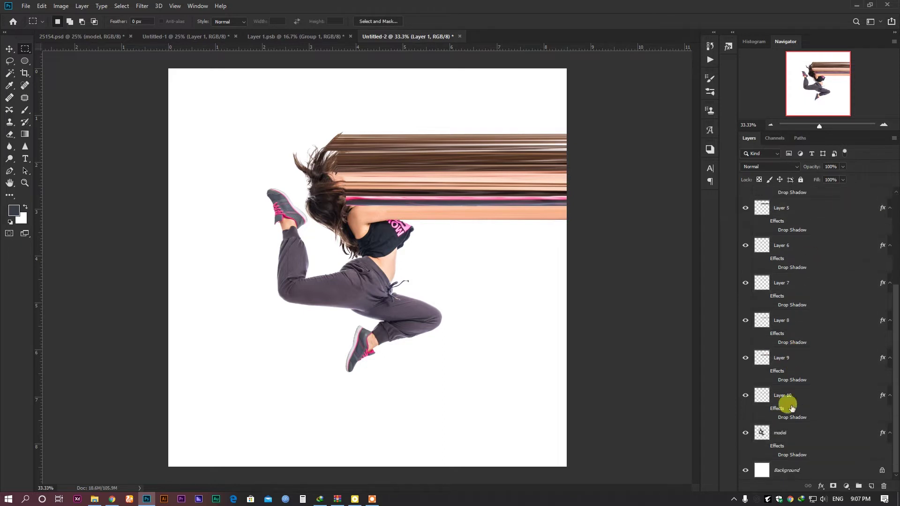
pyautogui.keyDown('shift'); pyautogui.click(790, 412); pyautogui.keyUp('shift')
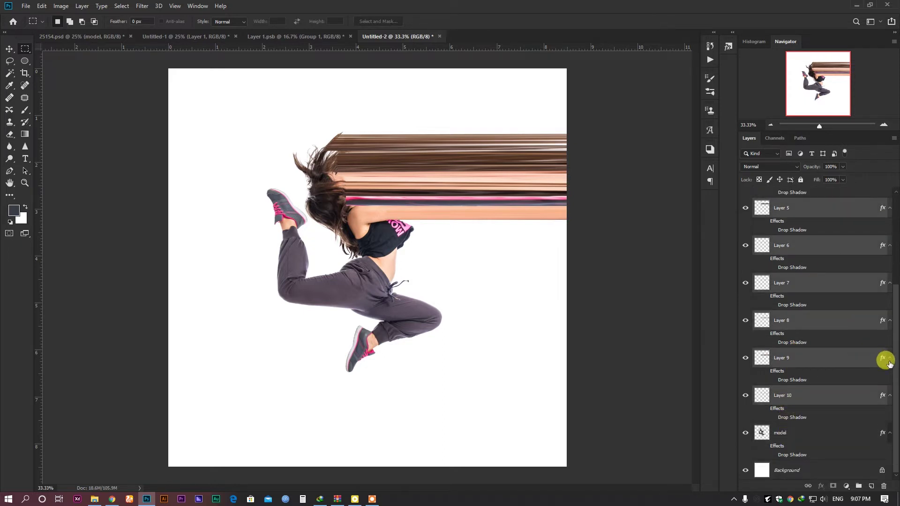
pyautogui.keyDown('alt'); pyautogui.click(889, 363); pyautogui.keyUp('alt')
# Copy a rectangular strip of the black crop top, just below the arm band, from the model layer to a new layer
pyautogui.click(763, 394)
pyautogui.hotkey('ctrl', '+')
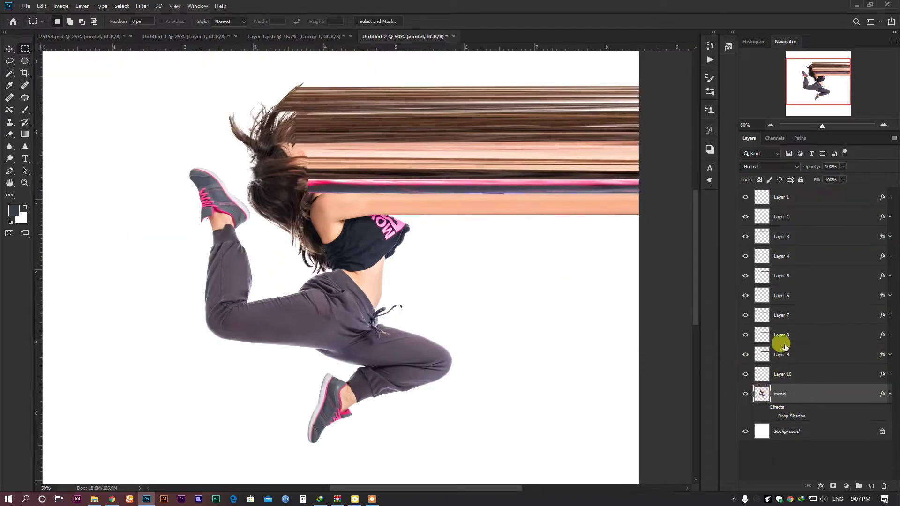
pyautogui.scroll(1, 345, 212)
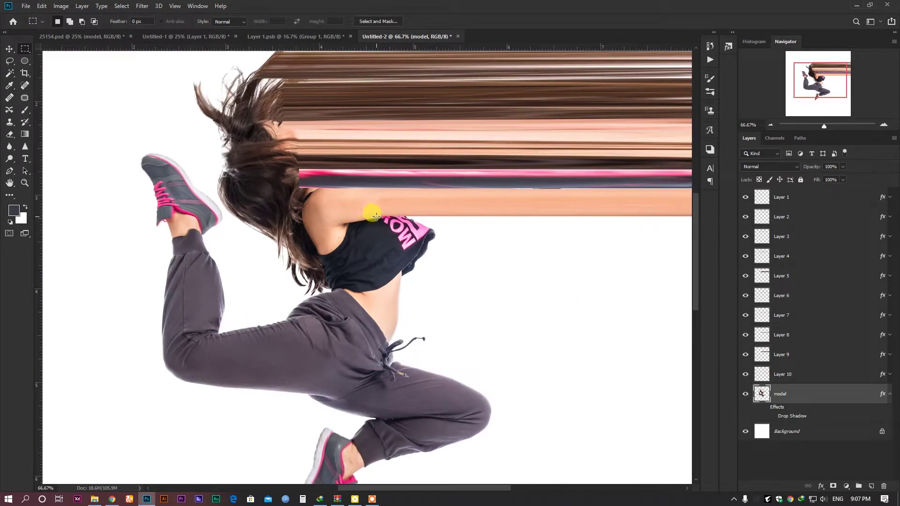
pyautogui.moveTo(376, 216); pyautogui.dragTo(409, 257)
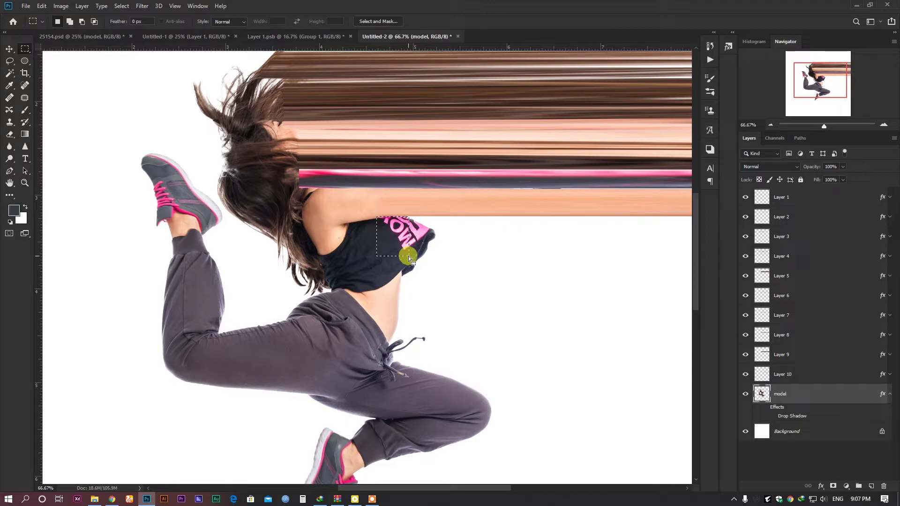
pyautogui.hotkey('ctrl', 'j')
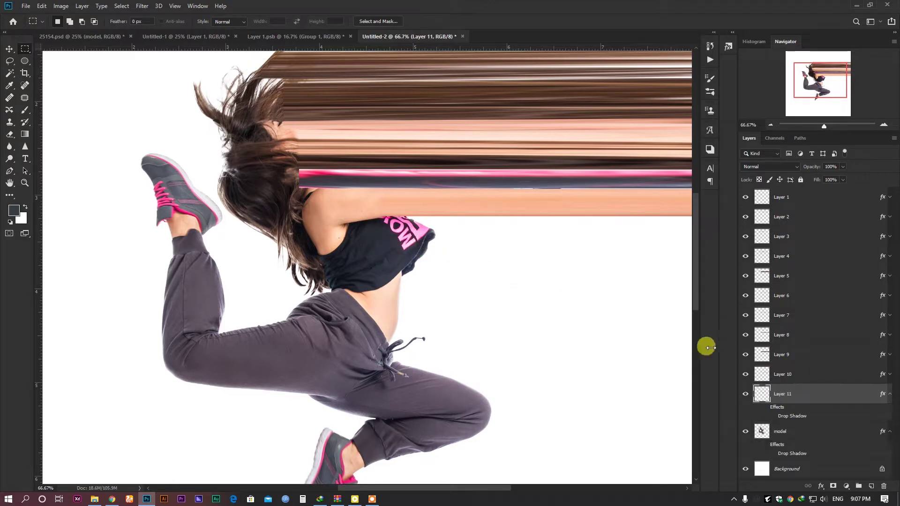
# Stretch the crop top strip horizontally past the canvas's right edge, to about 3929% width
pyautogui.hotkey('ctrl', 't')
pyautogui.scroll(-1, 415, 228)
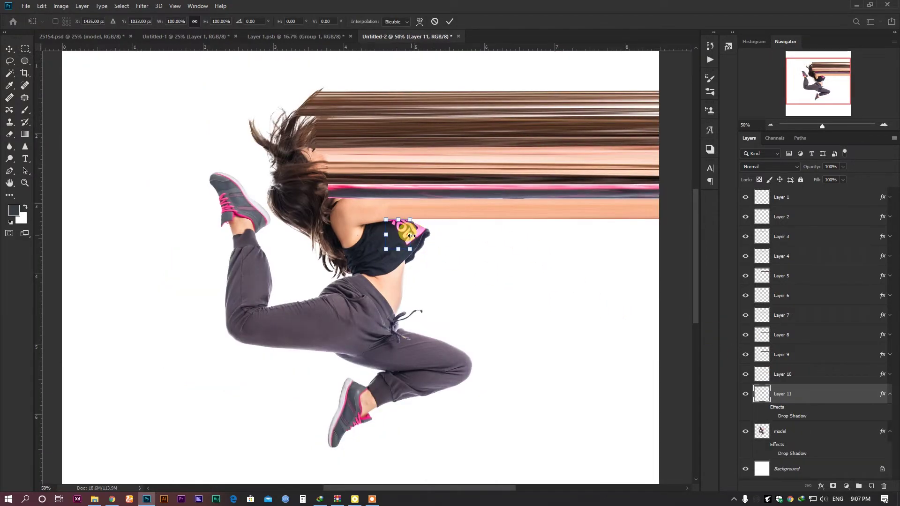
pyautogui.moveTo(412, 236); pyautogui.dragTo(735, 237)
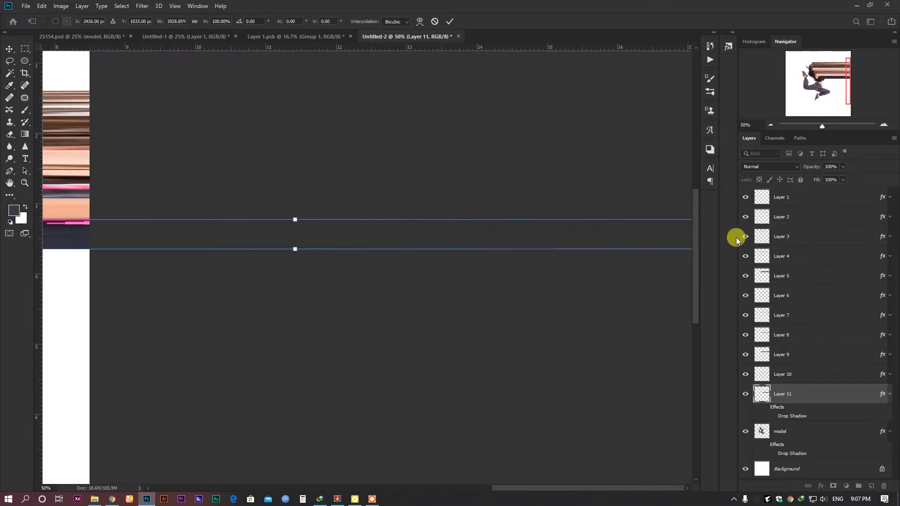
pyautogui.press('Return')
# Copy a narrow vertical strip of the lower top and bare waist from the model layer to a new layer
pyautogui.scroll(-2, 402, 251)
pyautogui.scroll(1, 426, 244)
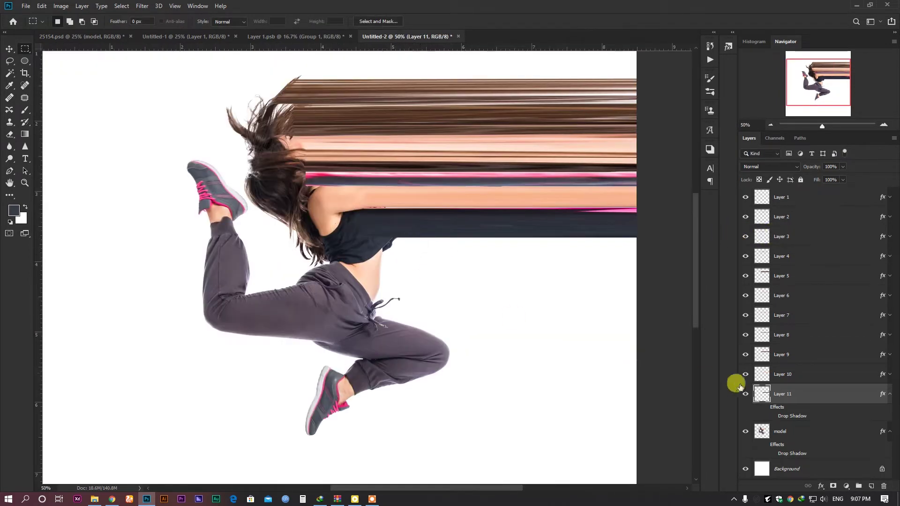
pyautogui.click(784, 431)
pyautogui.scroll(1, 314, 206)
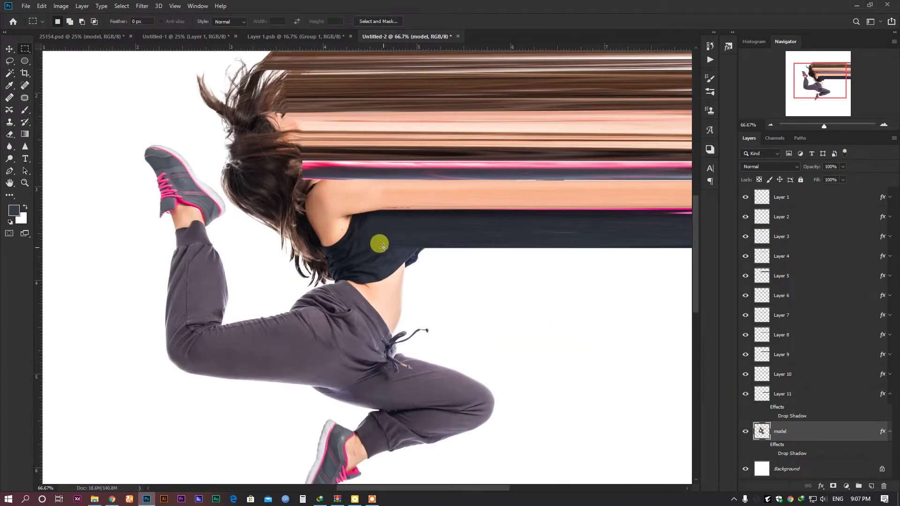
pyautogui.moveTo(383, 247); pyautogui.dragTo(395, 325)
pyautogui.hotkey('ctrl', 'j')
# Stretch the waist strip horizontally past the canvas's right edge, to about 8185% width
pyautogui.hotkey('ctrl', 't')
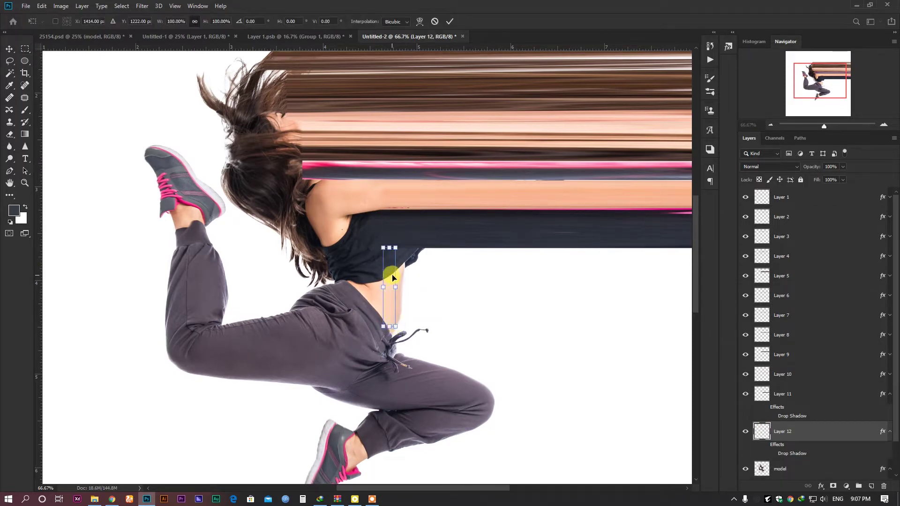
pyautogui.scroll(-2, 395, 274)
pyautogui.moveTo(394, 258); pyautogui.dragTo(896, 242)
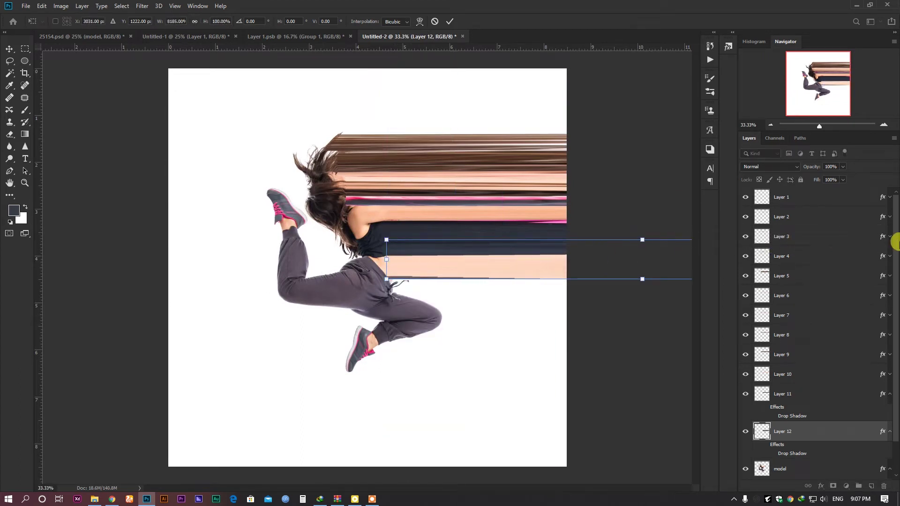
pyautogui.press('Return')
# Select the model layer and collapse the effects lists of Layer 11, Layer 12 and the model layer
pyautogui.scroll(1, 478, 294)
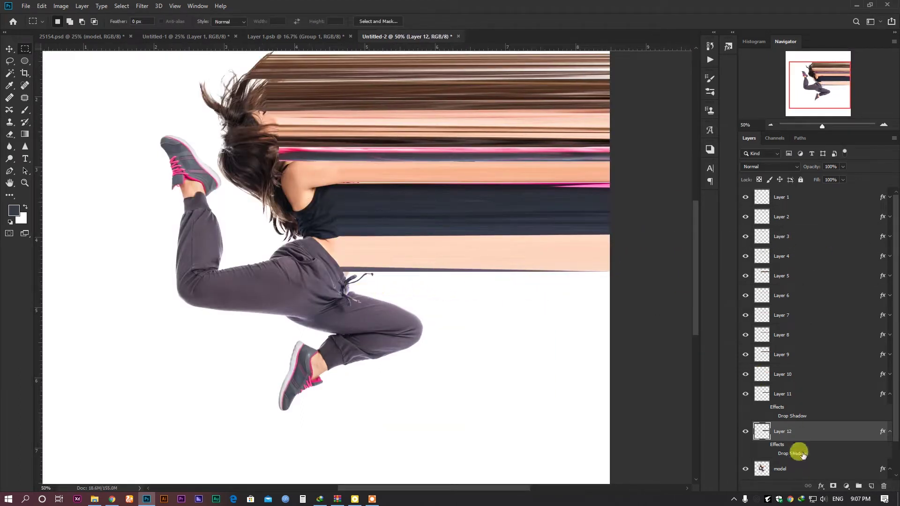
pyautogui.moveTo(802, 453); pyautogui.dragTo(799, 469)
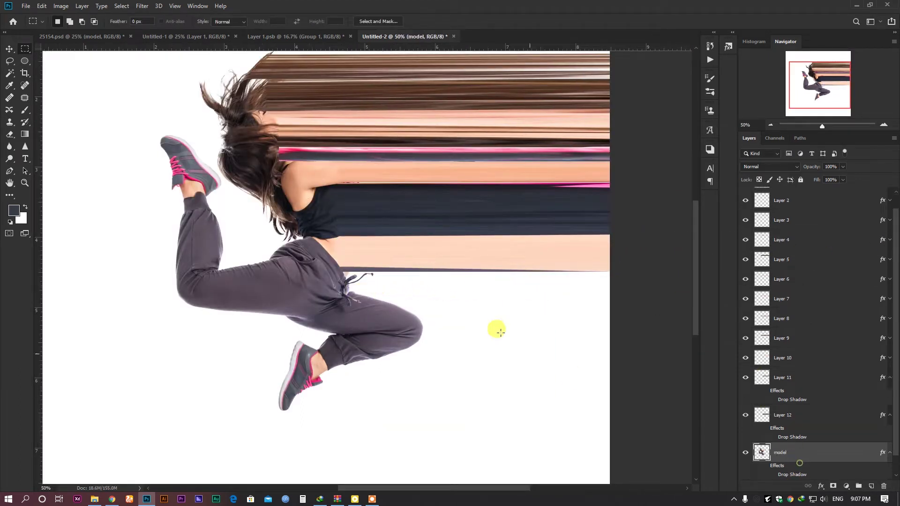
pyautogui.click(889, 378)
pyautogui.click(888, 415)
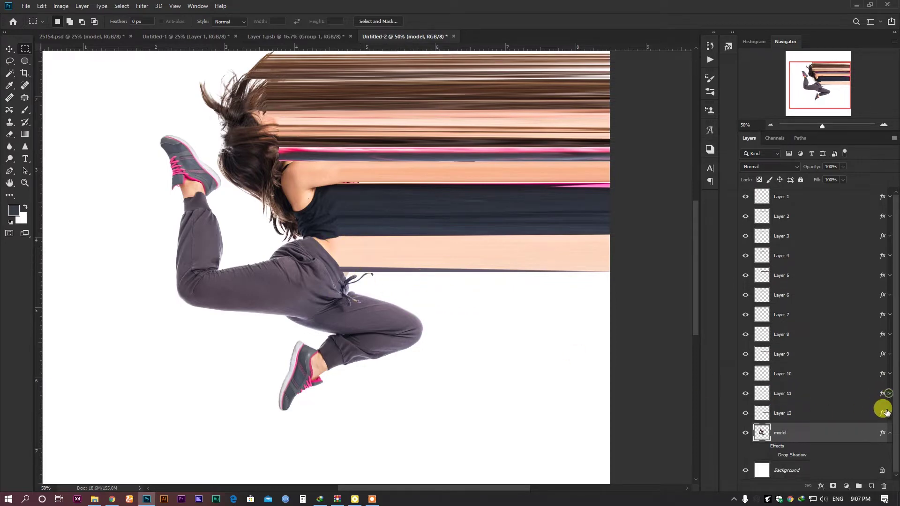
pyautogui.click(889, 432)
# Copy a narrow vertical strip of the trousers at the hip to a new layer and stretch it past the canvas's right edge
pyautogui.moveTo(337, 270); pyautogui.dragTo(346, 318)
pyautogui.hotkey('ctrl', 'j')
pyautogui.hotkey('ctrl', 't')
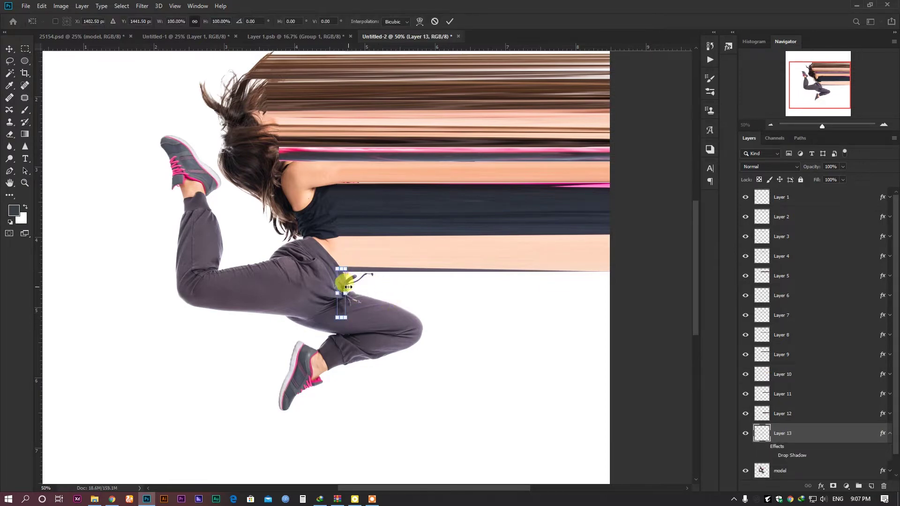
pyautogui.moveTo(347, 287); pyautogui.dragTo(884, 281)
pyautogui.press('Return')
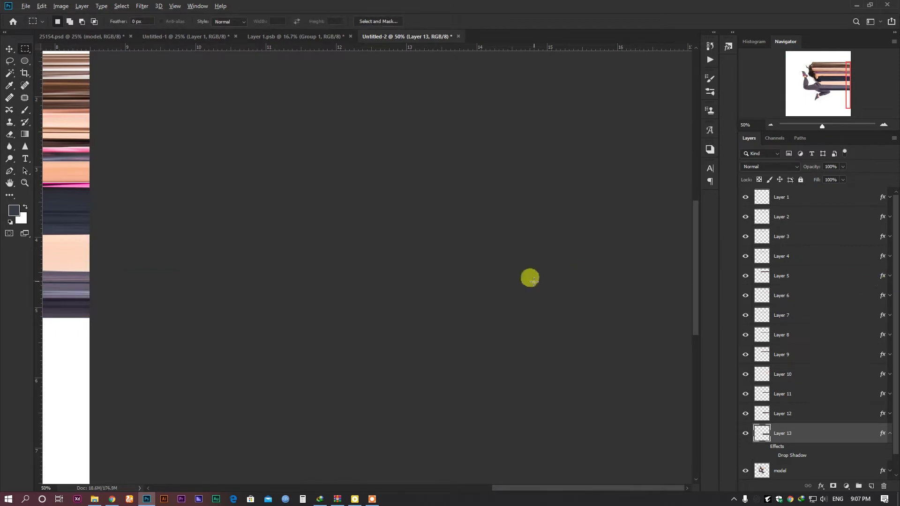
# Copy a narrow vertical strip of the bent leg, just below the hip band, from the model layer to a new layer
pyautogui.hotkey('ctrl', '0')
pyautogui.hotkey('ctrl', '1')
pyautogui.moveTo(384, 299); pyautogui.dragTo(395, 352)
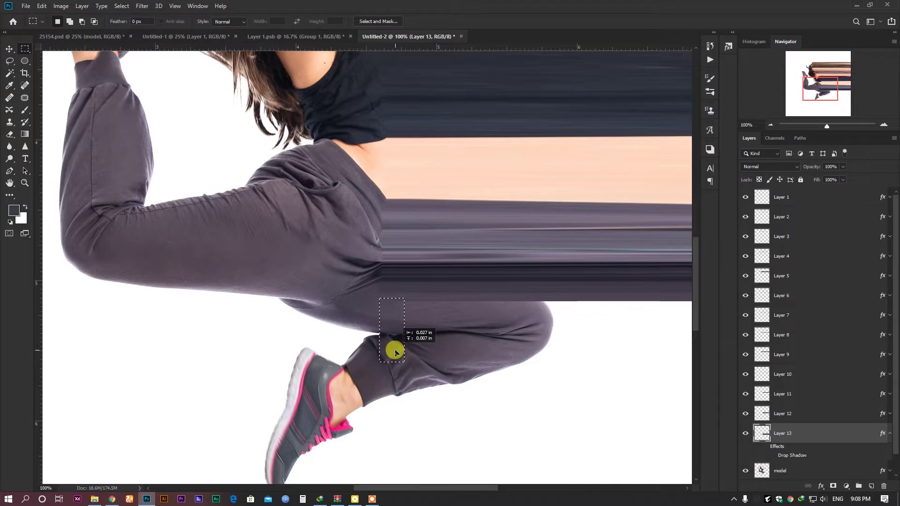
pyautogui.click(796, 470)
pyautogui.click(877, 433)
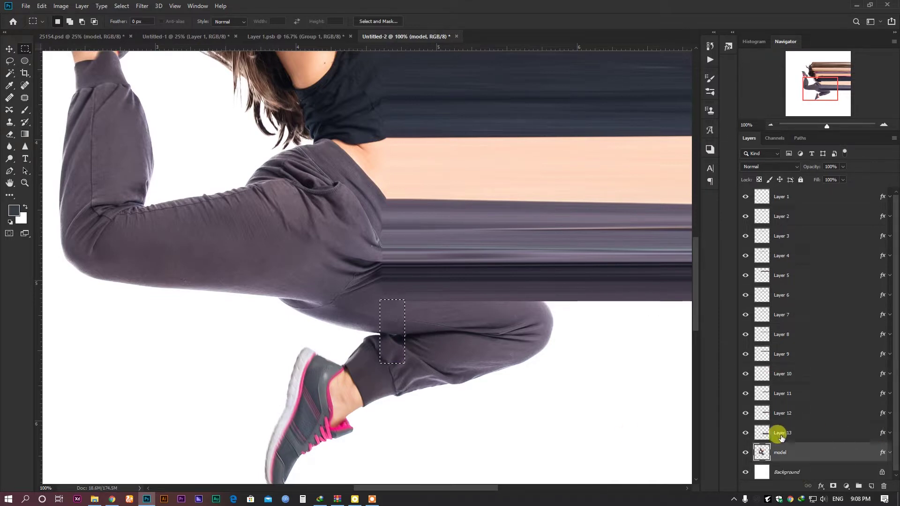
pyautogui.hotkey('ctrl', 'j')
# Stretch the bent-leg strip horizontally past the canvas's right edge, to about 6089% width
pyautogui.hotkey('ctrl', 't')
pyautogui.scroll(-3, 421, 392)
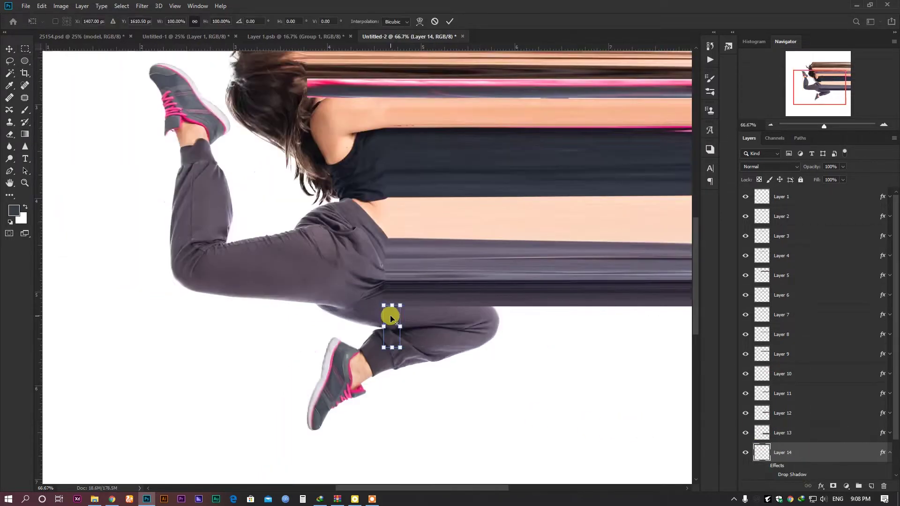
pyautogui.moveTo(393, 321); pyautogui.dragTo(894, 318)
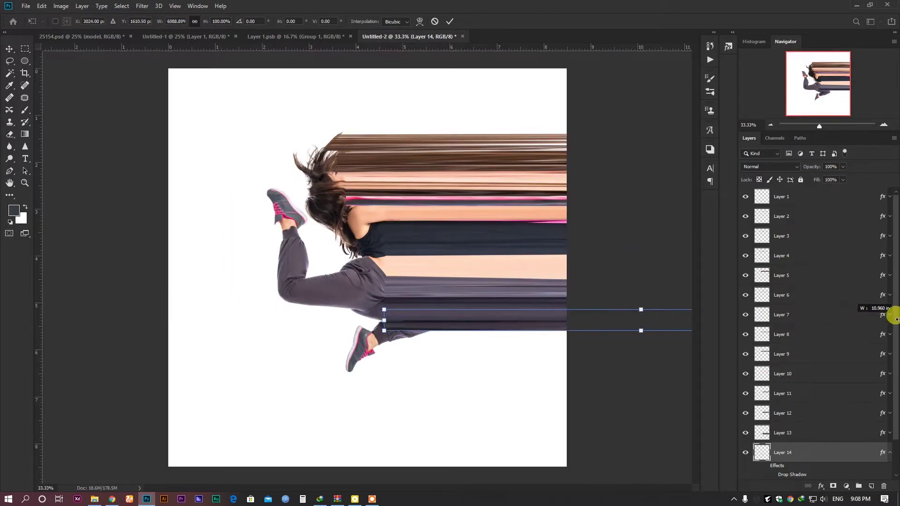
pyautogui.press('Return')
# Copy a strip of the lower trouser leg, about 0.08 in wide and 0.26 in high, from the model layer to a new layer
pyautogui.scroll(3, 388, 341)
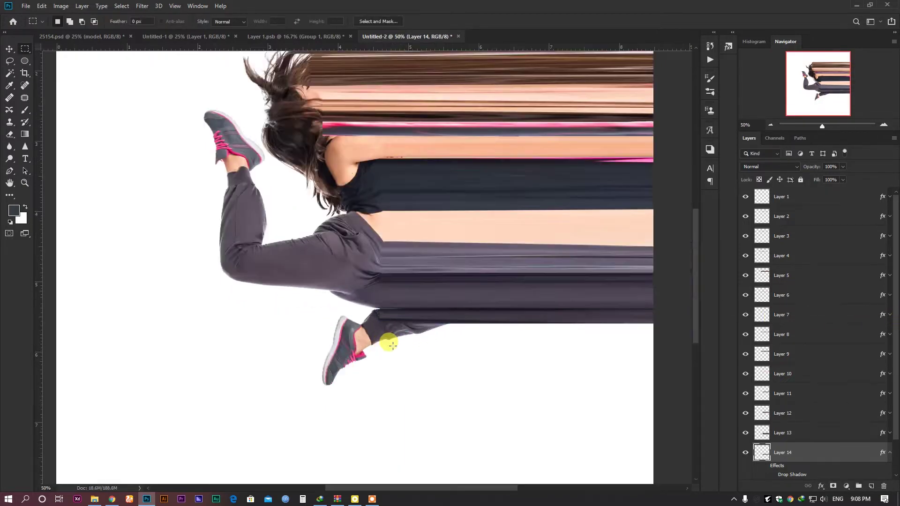
pyautogui.scroll(-2, 784, 458)
pyautogui.click(783, 452)
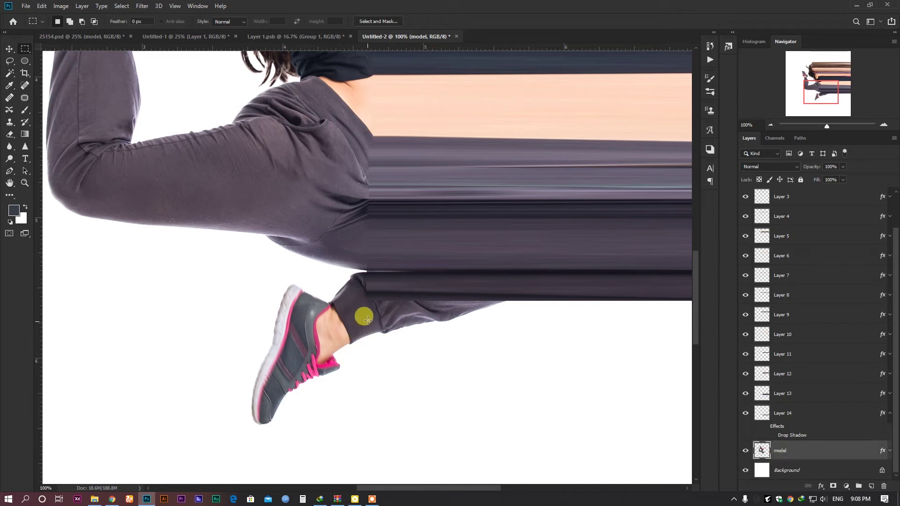
pyautogui.moveTo(367, 298); pyautogui.dragTo(377, 334)
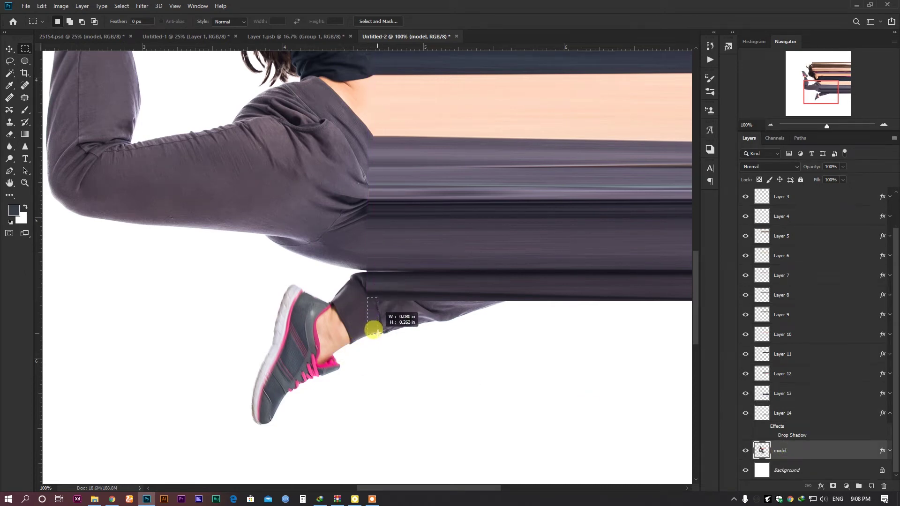
pyautogui.hotkey('ctrl', 'j')
# Stretch the lower trouser-leg strip horizontally past the canvas's right edge
pyautogui.hotkey('ctrl', 't')
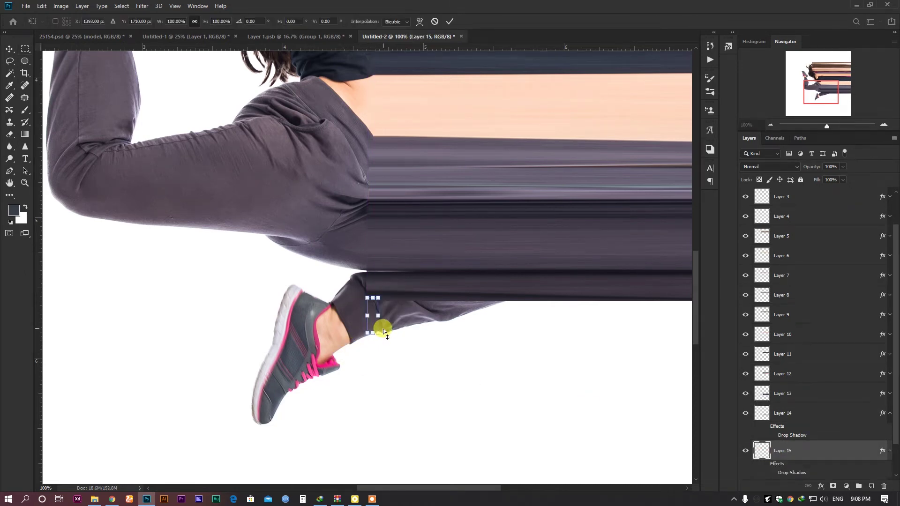
pyautogui.scroll(-3, 373, 314)
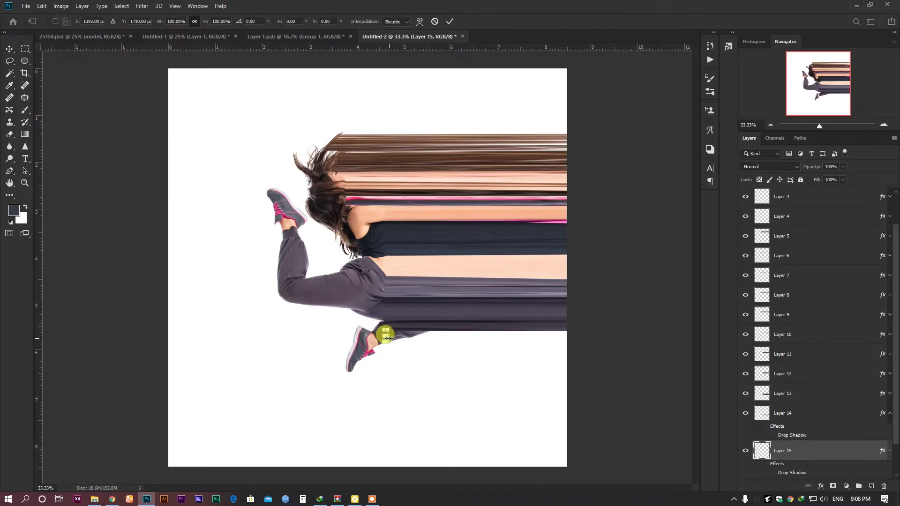
pyautogui.moveTo(388, 338); pyautogui.dragTo(764, 338)
pyautogui.press('Return')
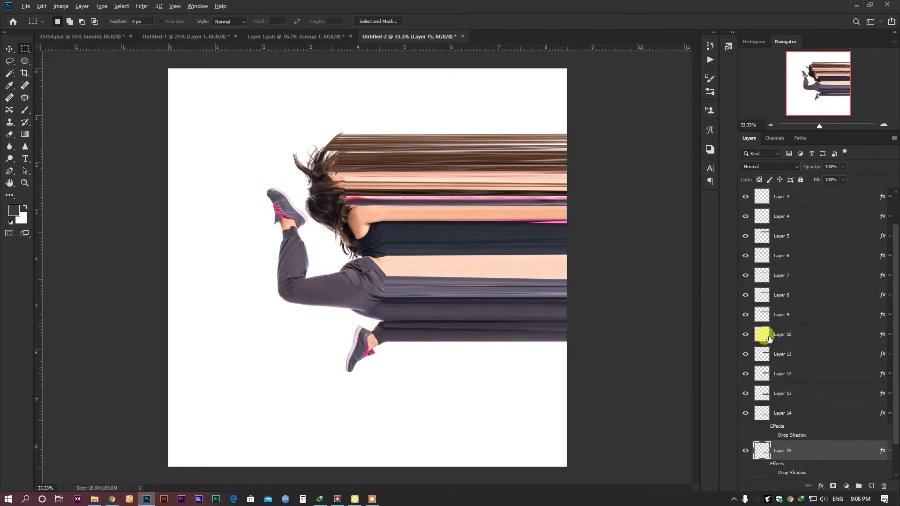
# Copy a narrow vertical strip of the lower shoe from the model layer to a new layer
pyautogui.scroll(2, 397, 371)
pyautogui.moveTo(200, 271); pyautogui.dragTo(216, 329)
pyautogui.hotkey('ctrl', 'j')
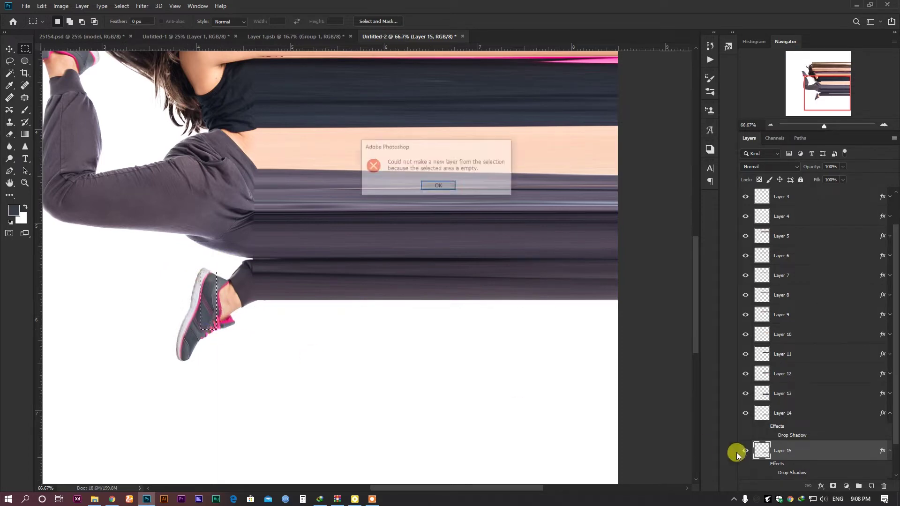
pyautogui.click(449, 185)
pyautogui.scroll(-2, 790, 433)
pyautogui.click(788, 450)
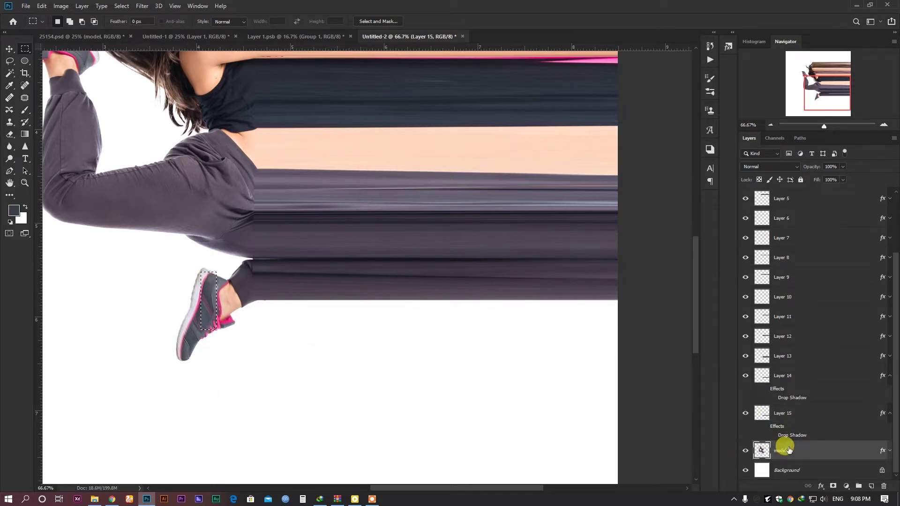
pyautogui.hotkey('ctrl', 'j')
pyautogui.hotkey('ctrl', 't')
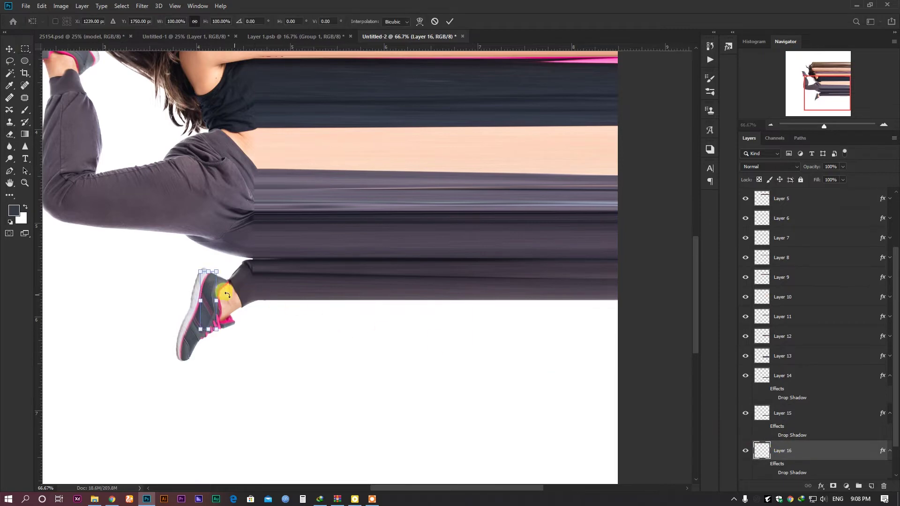
pyautogui.moveTo(218, 296); pyautogui.dragTo(896, 269)
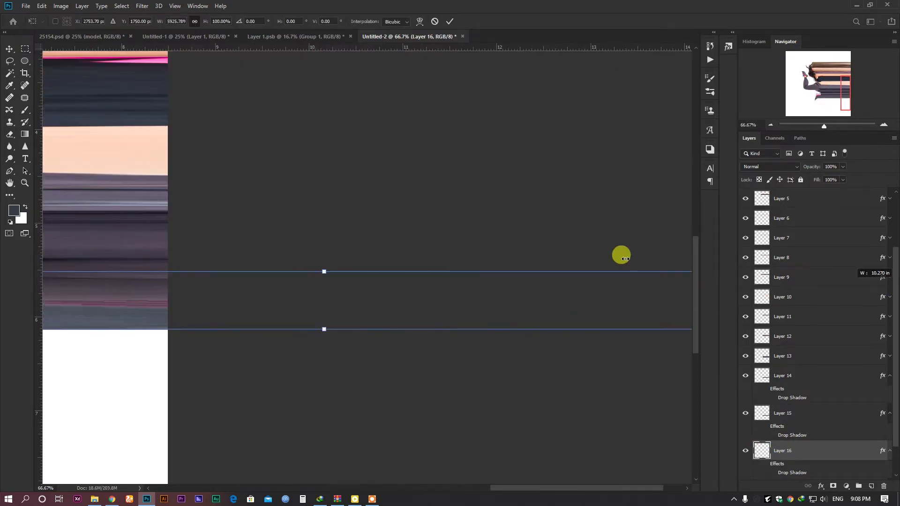
pyautogui.press('Return')
pyautogui.press('m')
pyautogui.hotkey('ctrl', '-')
pyautogui.hotkey('ctrl', '-')
pyautogui.hotkey('ctrl', '-')
pyautogui.hotkey('ctrl', '-')
pyautogui.hotkey('ctrl', '+')
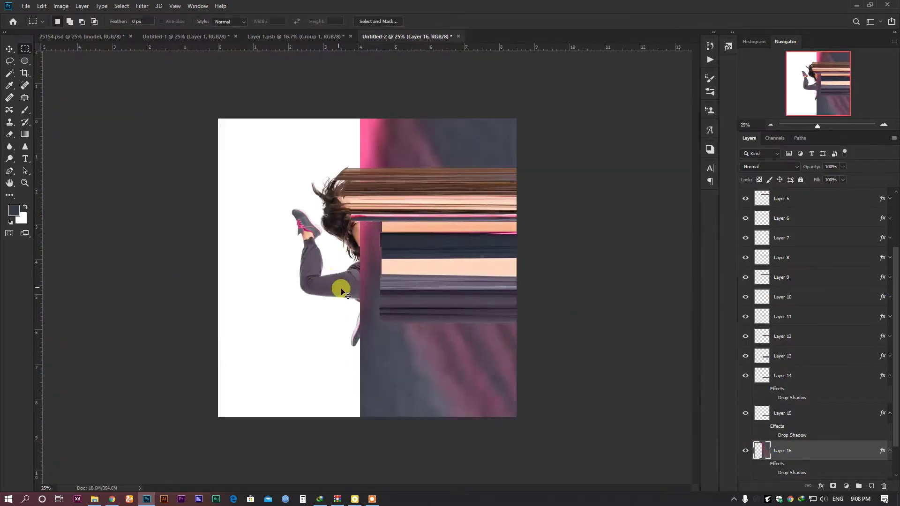
pyautogui.hotkey('ctrl', 'z')
# Stretch the shoe strip on Layer 16 horizontally past the canvas's right edge
pyautogui.hotkey('ctrl', 't')
pyautogui.moveTo(450, 323); pyautogui.dragTo(853, 322)
pyautogui.press('Return')
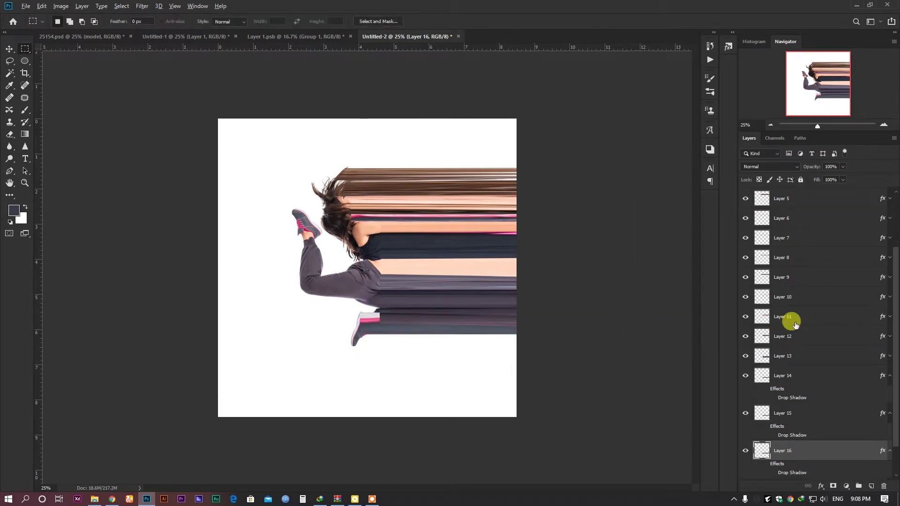
# Place Layer 16 directly above Layer 14 and position the stretched shoe strip level with the lower shoe's heel
pyautogui.hotkey('ctrl', '+')
pyautogui.hotkey('ctrl', '+')
pyautogui.hotkey('ctrl', '+')
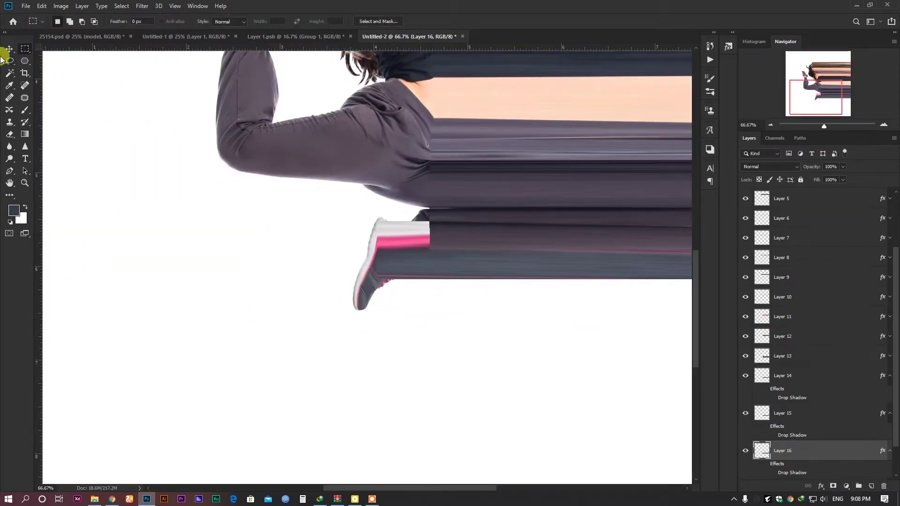
pyautogui.click(6, 51)
pyautogui.moveTo(438, 261); pyautogui.dragTo(441, 289)
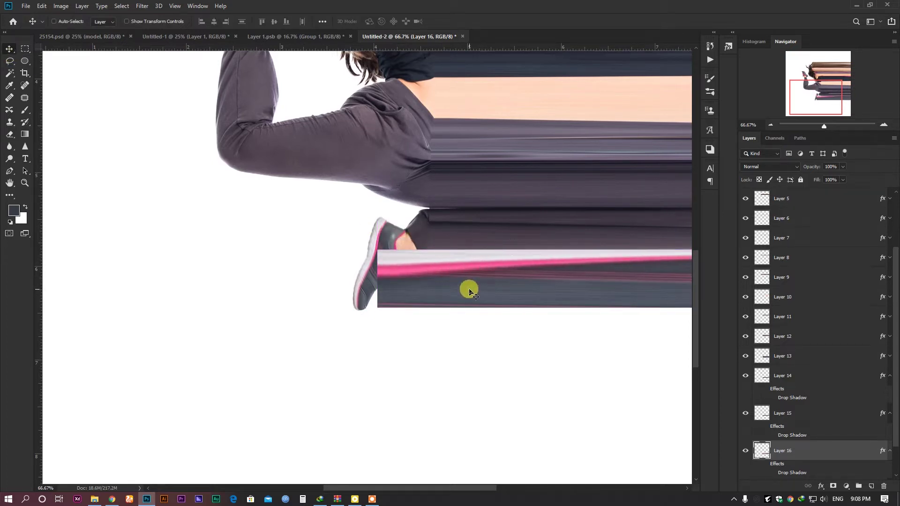
pyautogui.moveTo(799, 444); pyautogui.dragTo(792, 365)
pyautogui.moveTo(500, 289); pyautogui.dragTo(505, 254)
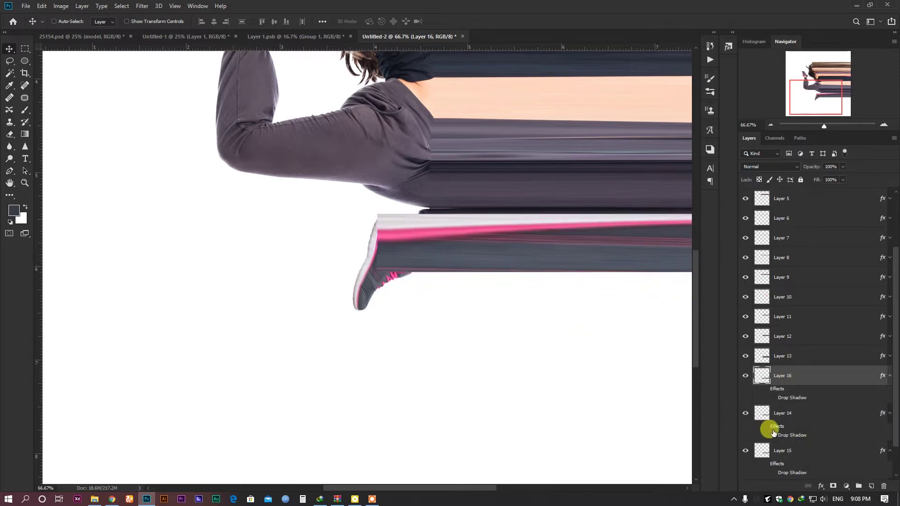
# Copy a narrow vertical strip of the lower shoe's toe from the model layer to a new layer
pyautogui.scroll(-2, 773, 424)
pyautogui.click(781, 449)
pyautogui.click(10, 62)
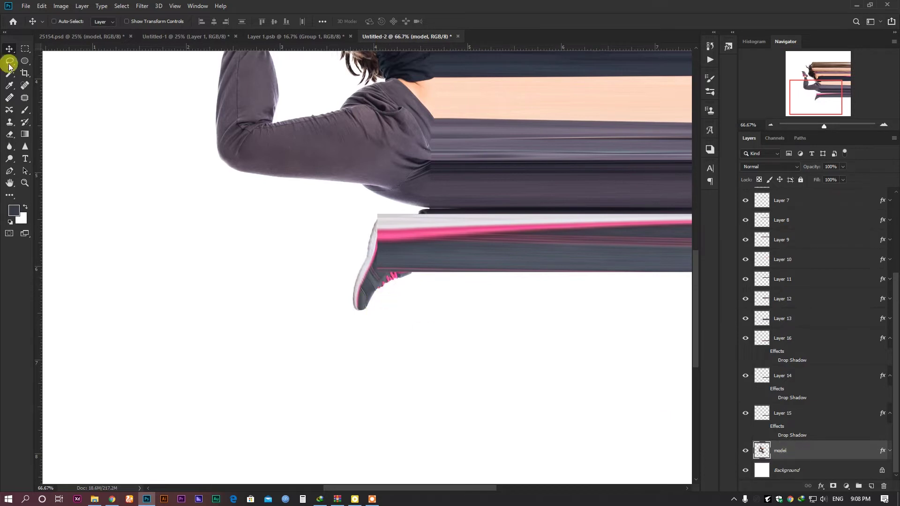
pyautogui.click(28, 46)
pyautogui.scroll(2, 391, 265)
pyautogui.moveTo(302, 270); pyautogui.dragTo(317, 397)
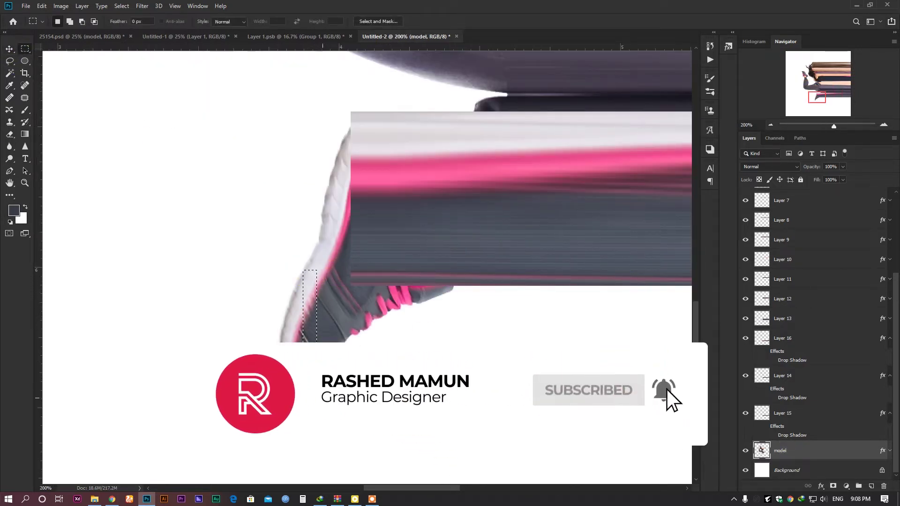
pyautogui.hotkey('ctrl', 'j')
# Stretch the toe strip on Layer 17 horizontally past the canvas's right edge
pyautogui.hotkey('ctrl', 't')
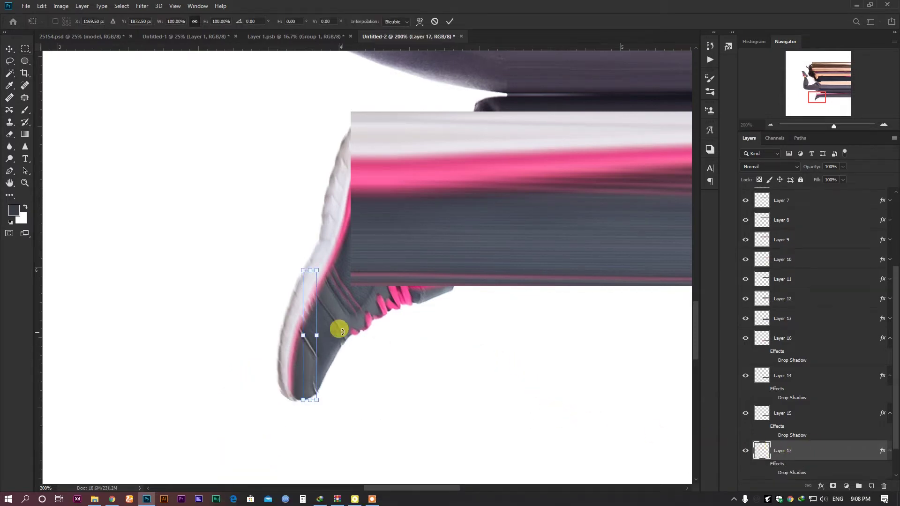
pyautogui.scroll(-5, 302, 323)
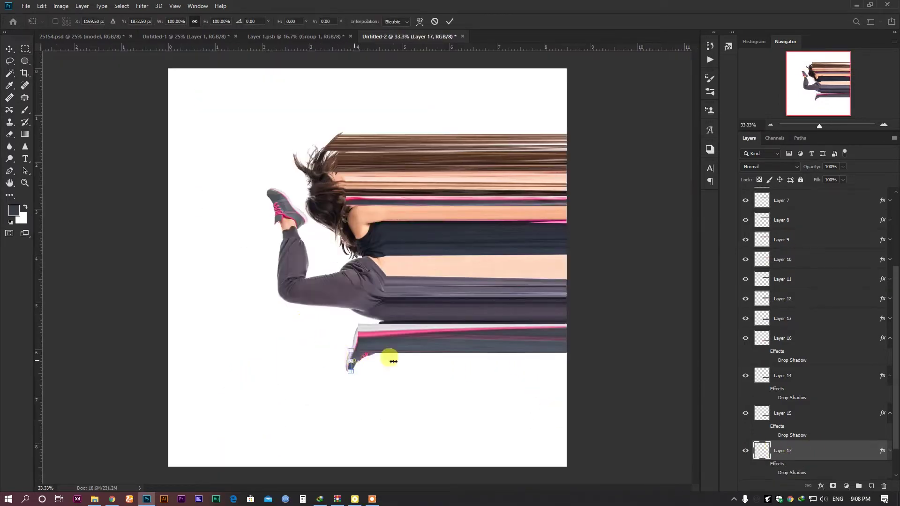
pyautogui.moveTo(393, 361); pyautogui.dragTo(895, 361)
pyautogui.press('Return')
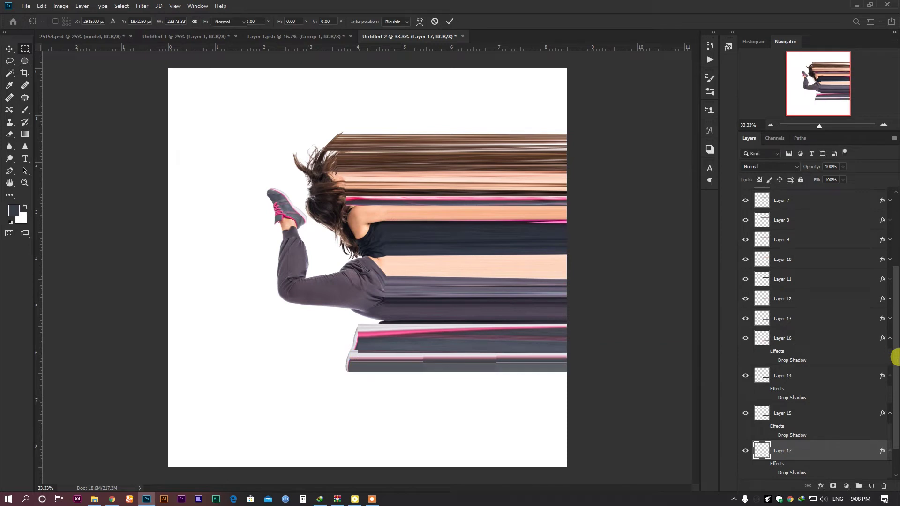
# Collapse the effects lists of Layers 16, 14, 15 and 17
pyautogui.click(886, 351)
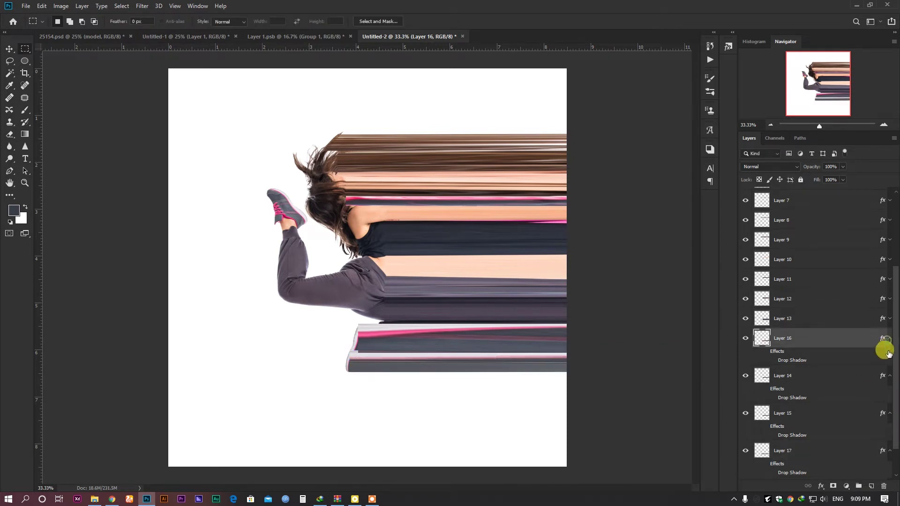
pyautogui.click(888, 342)
pyautogui.click(888, 373)
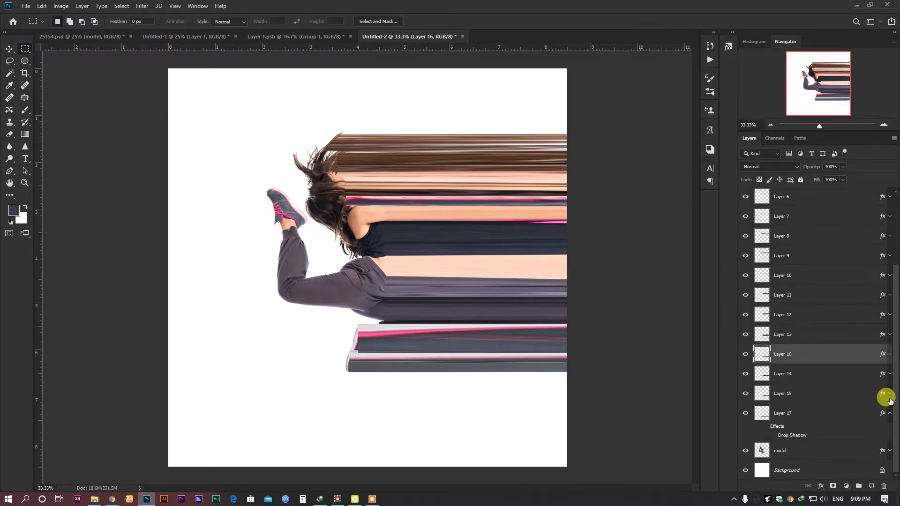
pyautogui.click(889, 396)
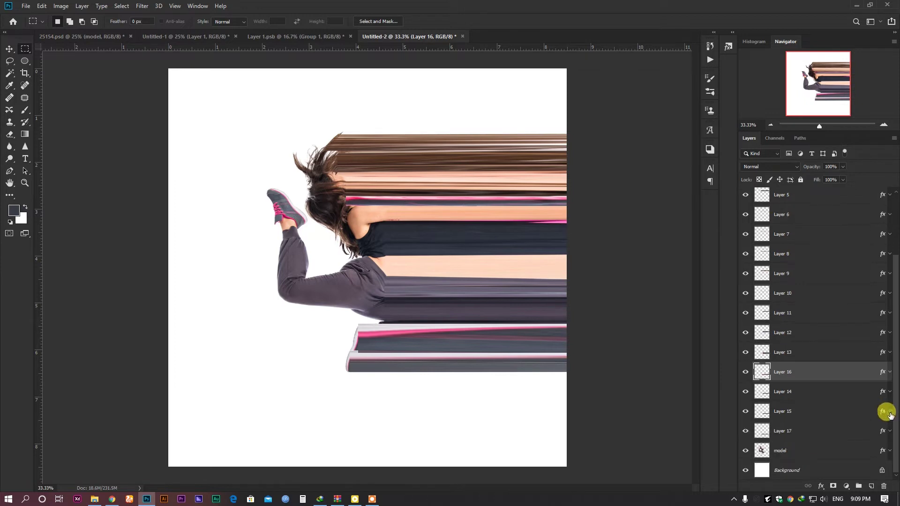
# Group all the stretched strip layers from Layer 17 up to the topmost layer
pyautogui.click(821, 430)
pyautogui.scroll(4, 786, 276)
pyautogui.keyDown('shift'); pyautogui.click(785, 198); pyautogui.keyUp('shift')
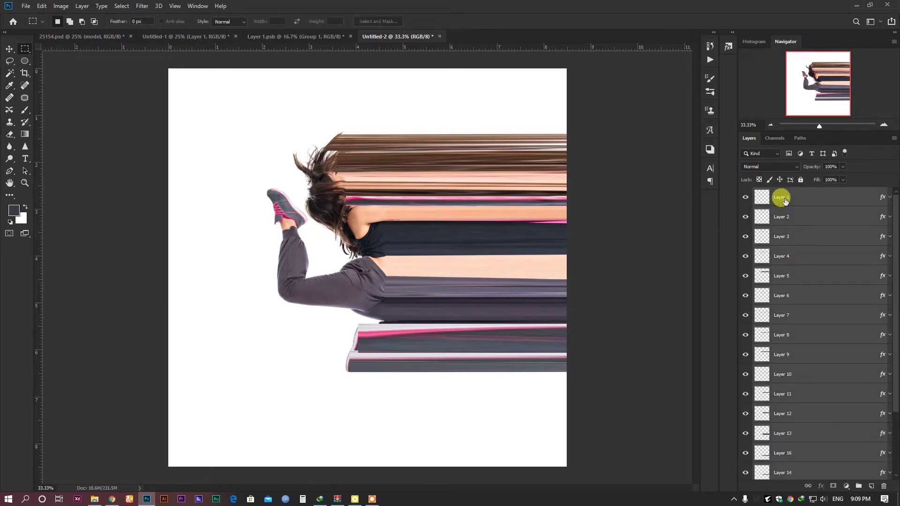
pyautogui.hotkey('ctrl', 'g')
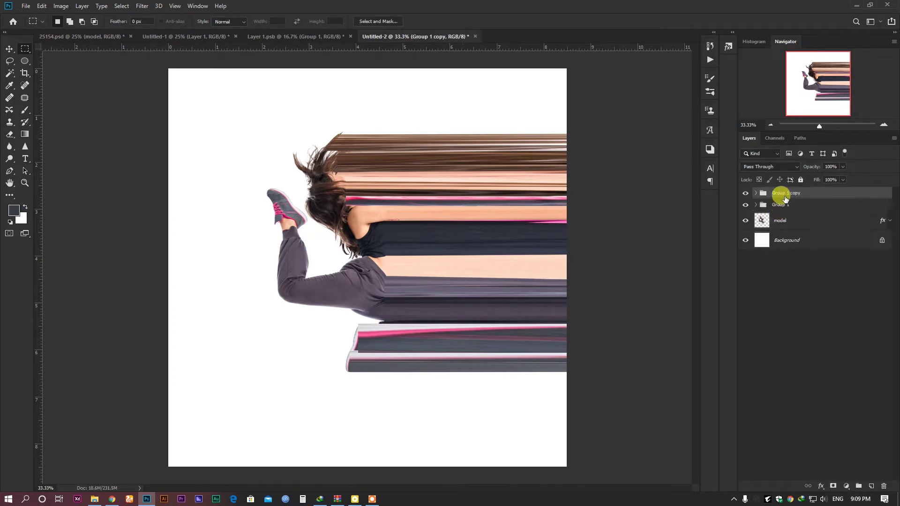
# Duplicate Group 1, keeping the original hidden, and convert the visible copy to a Smart Object
pyautogui.hotkey('ctrl', 'j')
pyautogui.click(744, 204)
pyautogui.rightClick(776, 192)
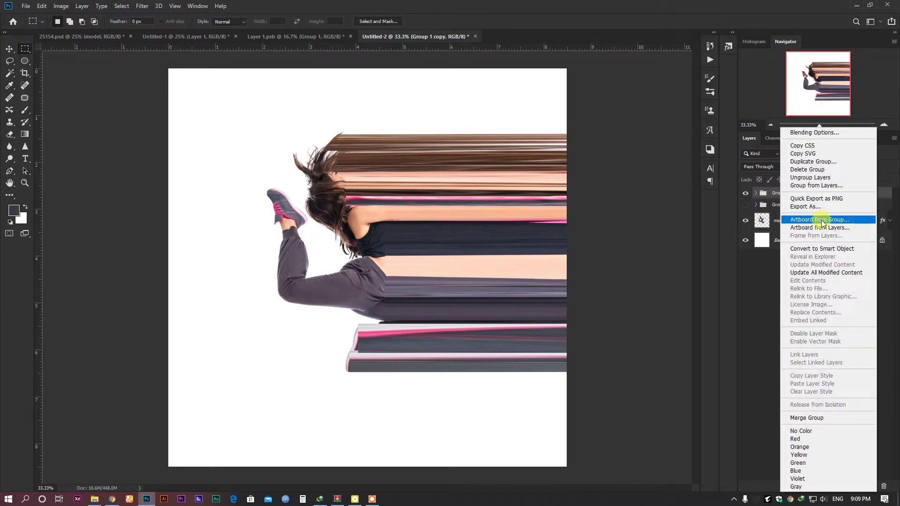
pyautogui.click(821, 248)
pyautogui.click(745, 197)
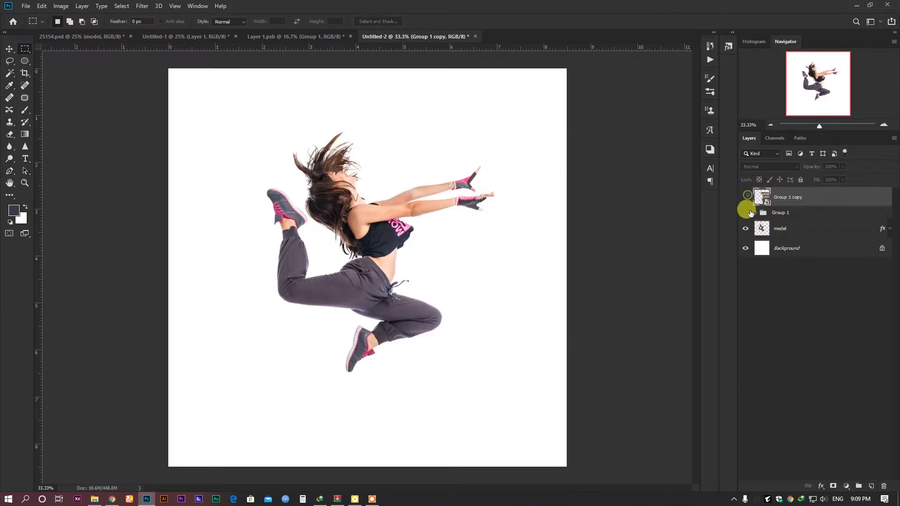
pyautogui.click(745, 197)
pyautogui.click(746, 197)
pyautogui.click(745, 197)
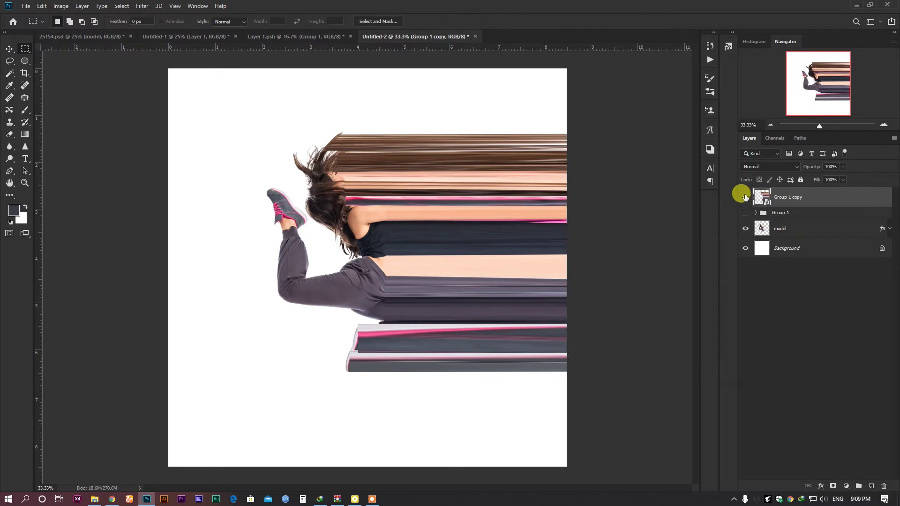
# Try to stretch the strips inside the Group 1 copy Smart Object to about 141% width, and return to Untitled-2
pyautogui.doubleClick(760, 198)
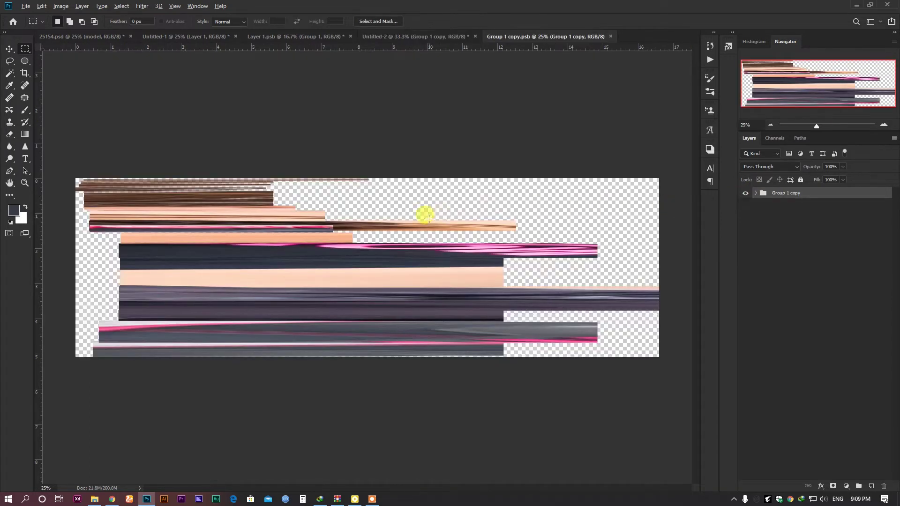
pyautogui.hotkey('ctrl', 't')
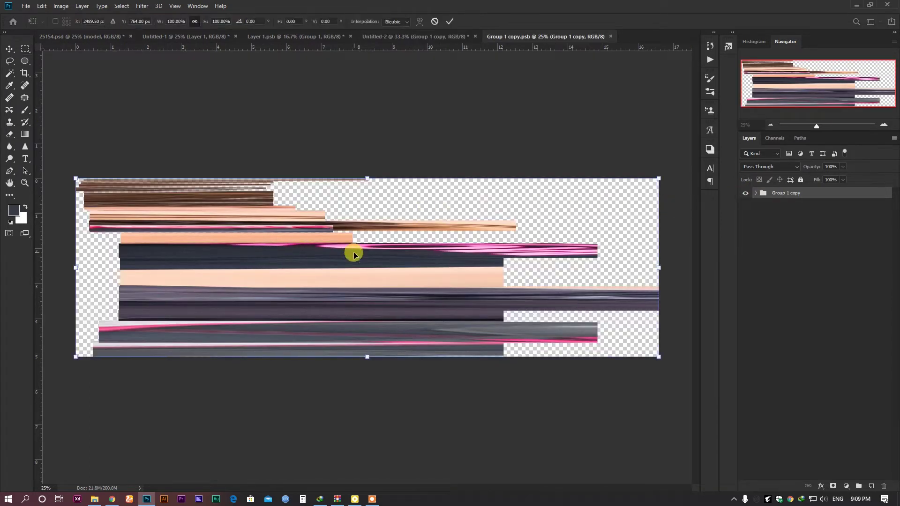
pyautogui.moveTo(657, 266); pyautogui.dragTo(895, 234)
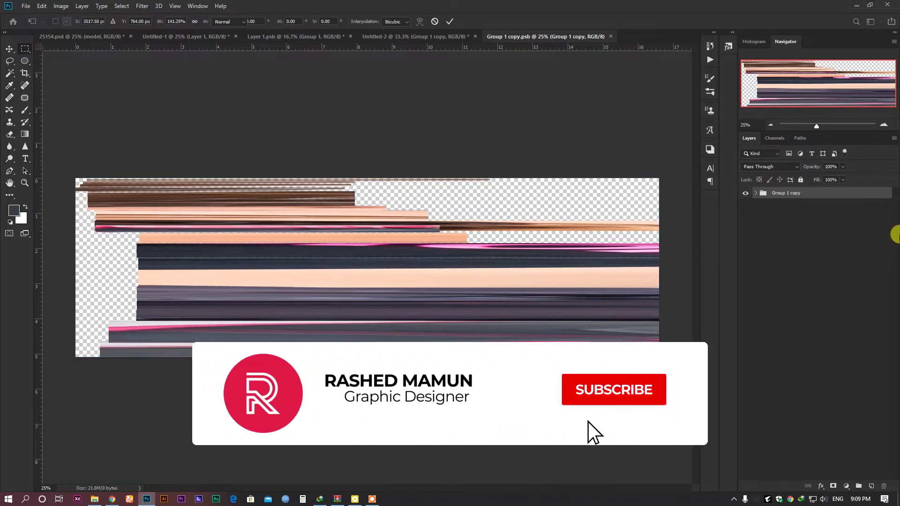
pyautogui.click(449, 22)
pyautogui.click(412, 36)
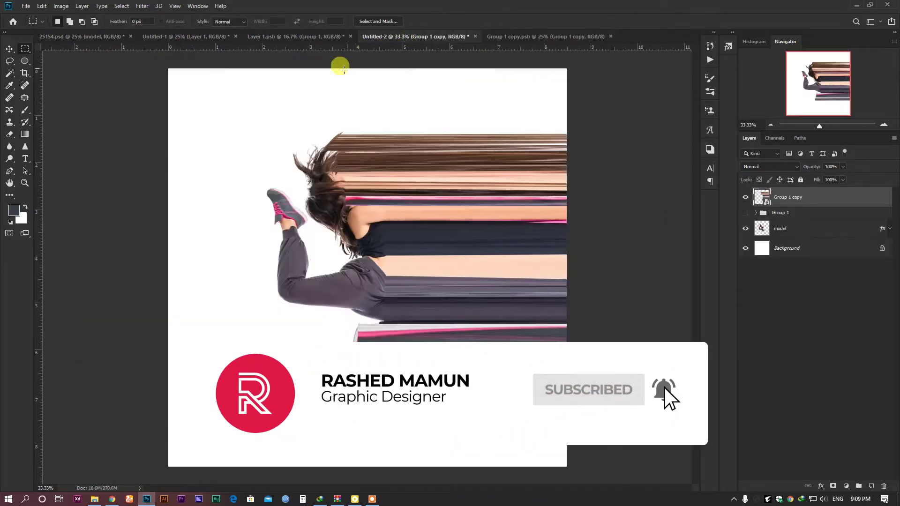
# Move the Group 1 copy strips left until they cross the canvas's left edge
pyautogui.click(6, 47)
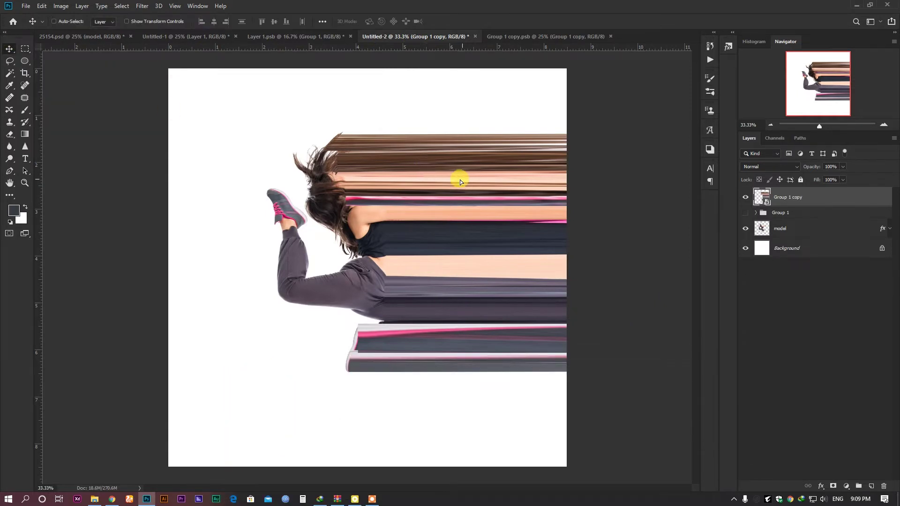
pyautogui.moveTo(459, 179); pyautogui.dragTo(297, 177)
pyautogui.moveTo(382, 201); pyautogui.dragTo(367, 205)
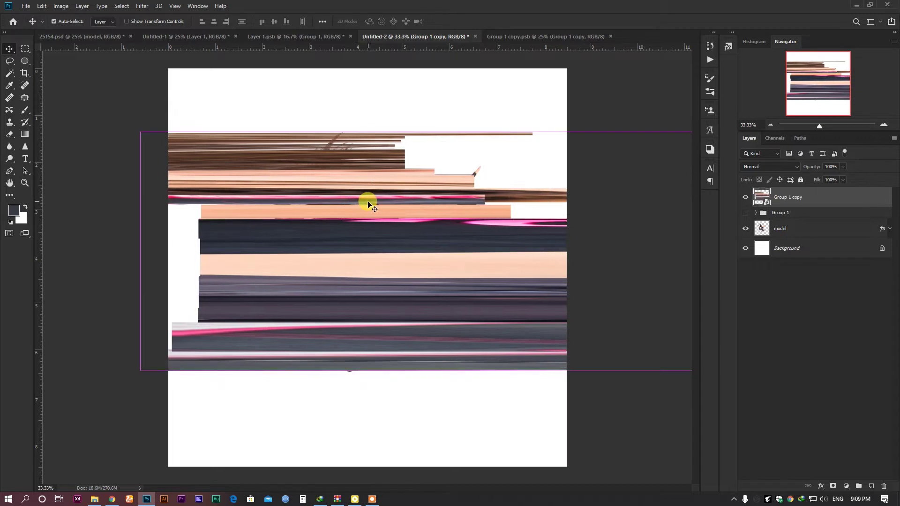
# Stretch Group 1 copy horizontally far past both canvas sides so the strips span the full canvas width
pyautogui.hotkey('ctrl', 't')
pyautogui.hotkey('ctrl', '-')
pyautogui.hotkey('ctrl', '-')
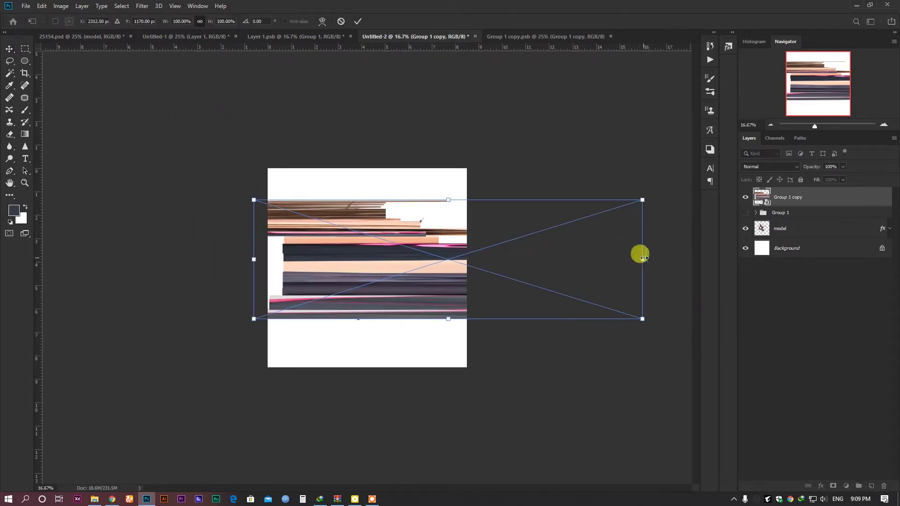
pyautogui.moveTo(642, 259); pyautogui.dragTo(896, 232)
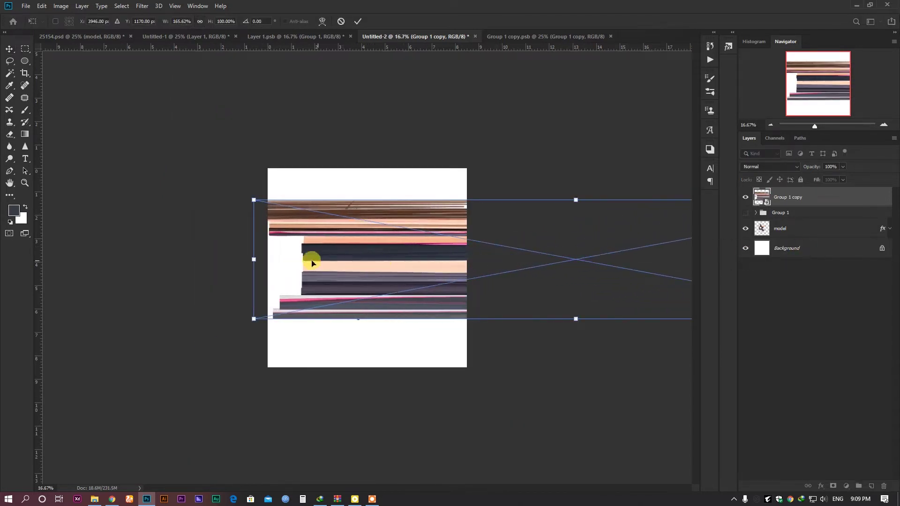
pyautogui.moveTo(251, 259); pyautogui.dragTo(65, 259)
pyautogui.hotkey('ctrl', '-')
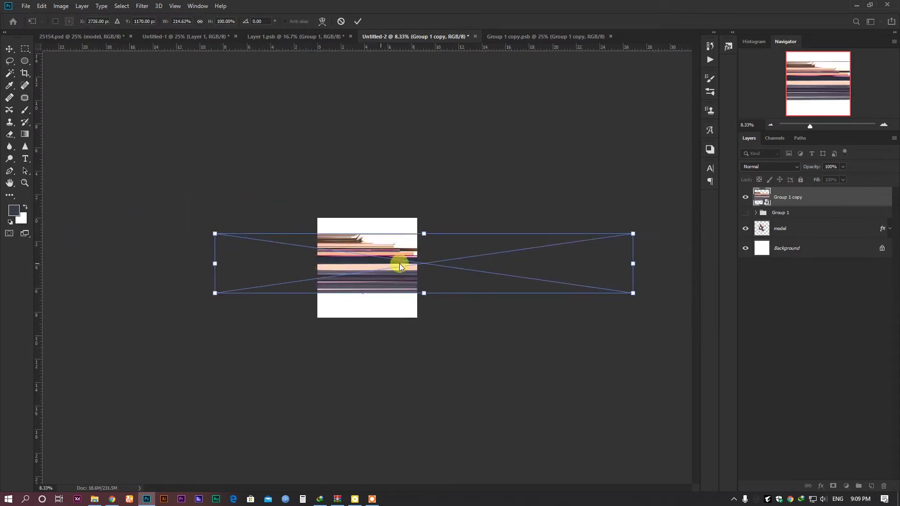
pyautogui.moveTo(632, 263); pyautogui.dragTo(853, 255)
pyautogui.doubleClick(369, 253)
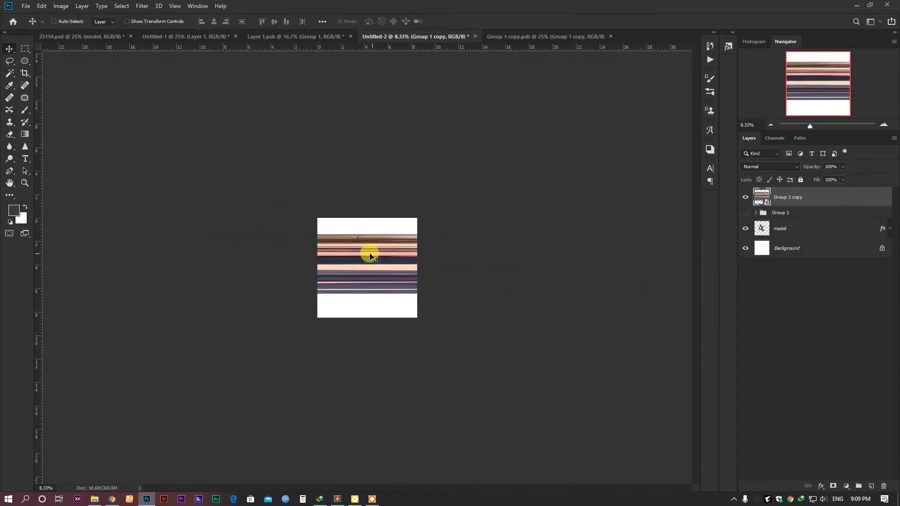
# Place the Group 1 copy layer directly below the model layer
pyautogui.hotkey('ctrl', '+')
pyautogui.hotkey('ctrl', '+')
pyautogui.hotkey('ctrl', '+')
pyautogui.hotkey('ctrl', '+')
pyautogui.moveTo(802, 201); pyautogui.dragTo(799, 238)
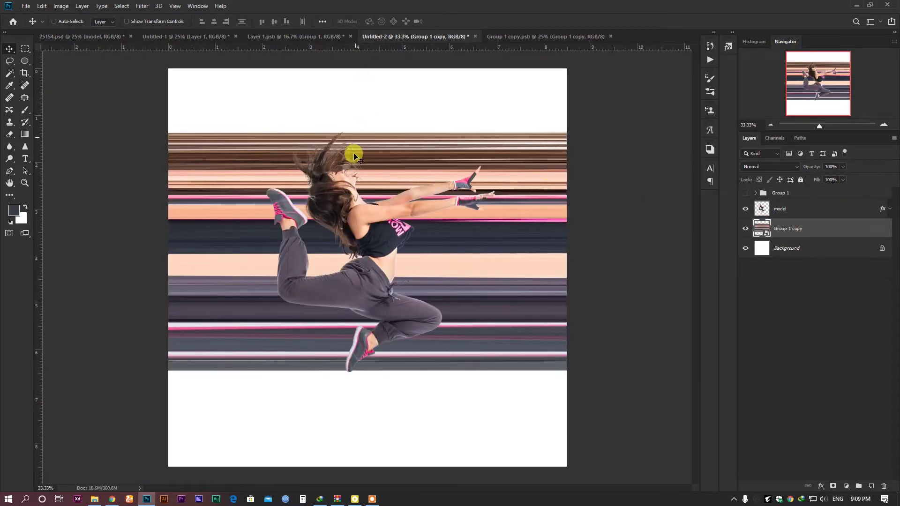
# Copy the canvas-wide area around the strips to a new layer and hide Group 1 copy
pyautogui.click(25, 48)
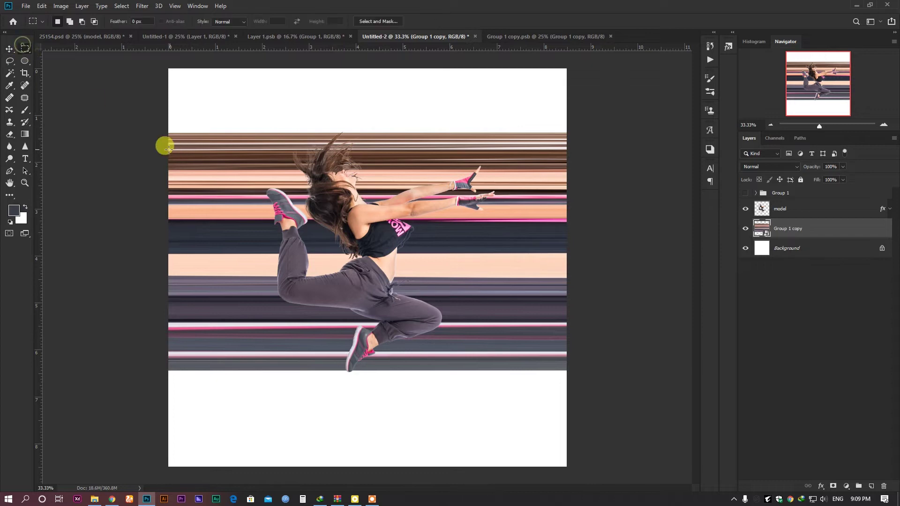
pyautogui.moveTo(169, 111); pyautogui.dragTo(579, 420)
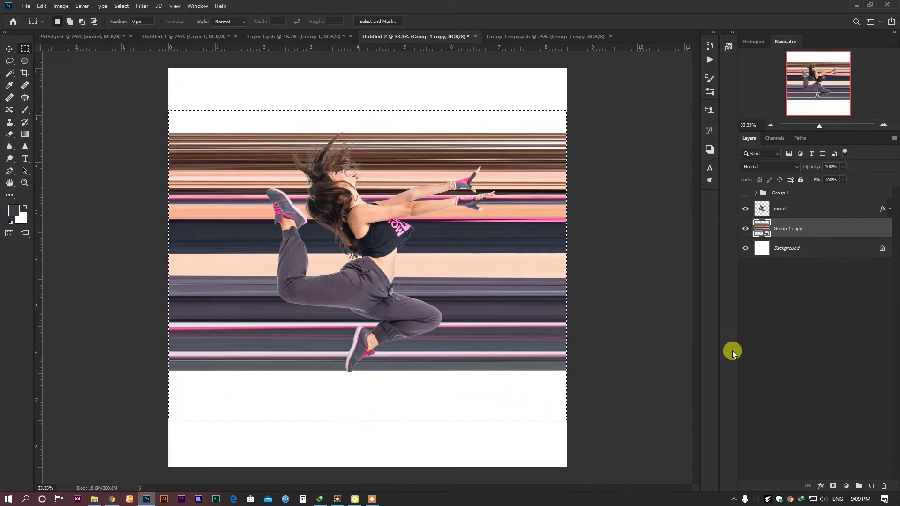
pyautogui.hotkey('ctrl', 'j')
pyautogui.click(745, 250)
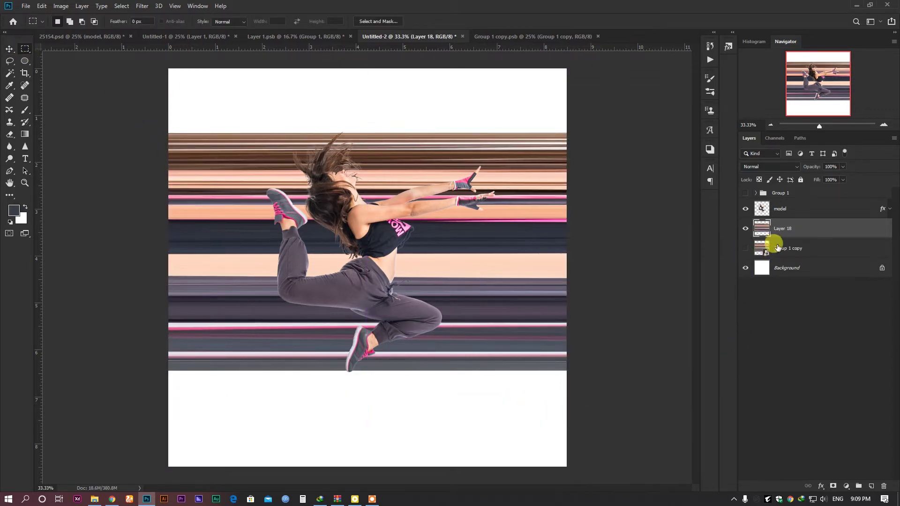
# Move the Layer 18 strips up to the canvas's top edge and apply Polar Coordinates with Rectangular to Polar
pyautogui.click(14, 50)
pyautogui.moveTo(359, 176); pyautogui.dragTo(361, 113)
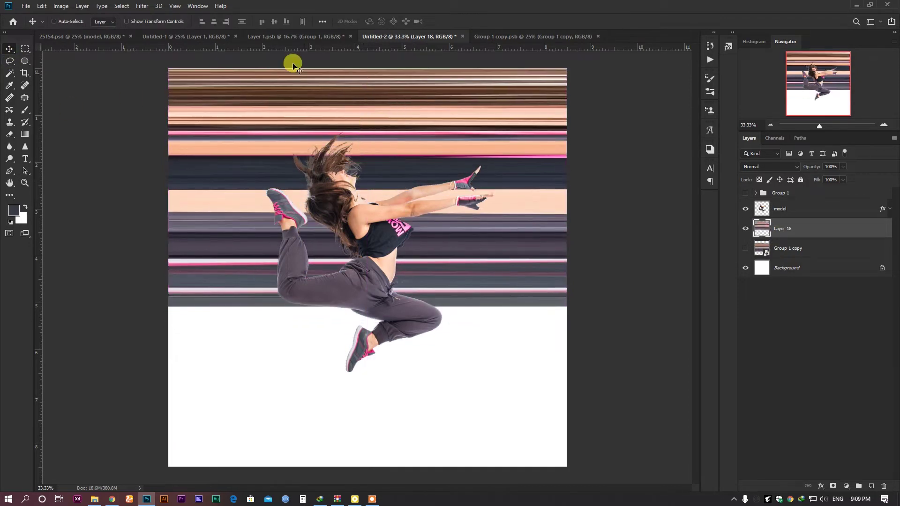
pyautogui.click(142, 6)
pyautogui.moveTo(159, 113)
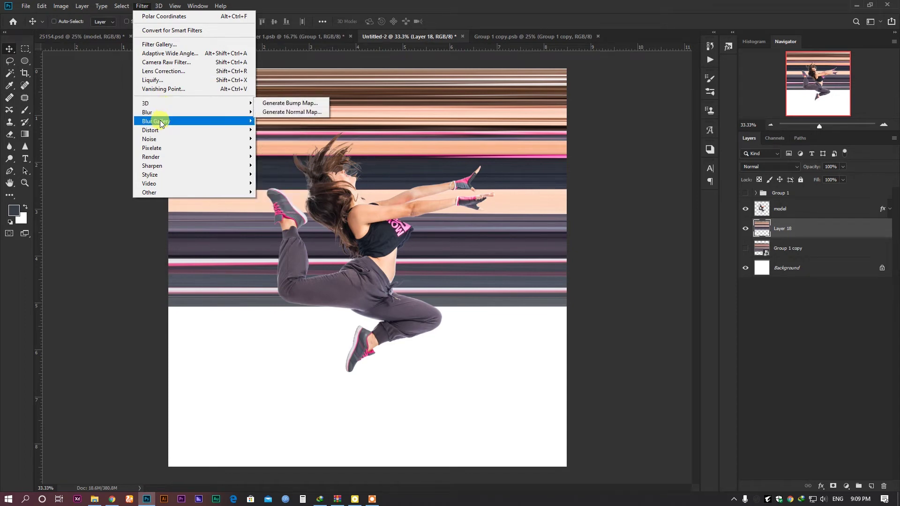
pyautogui.moveTo(162, 131)
pyautogui.click(311, 148)
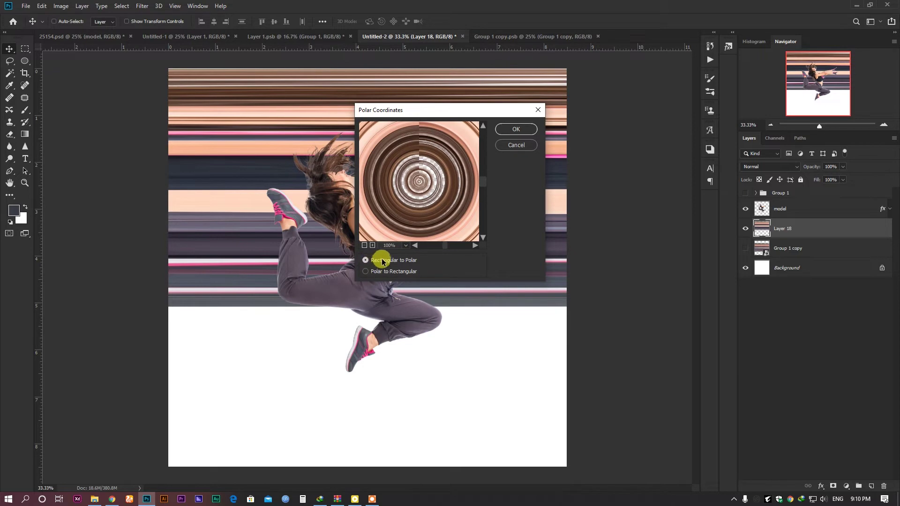
pyautogui.click(512, 130)
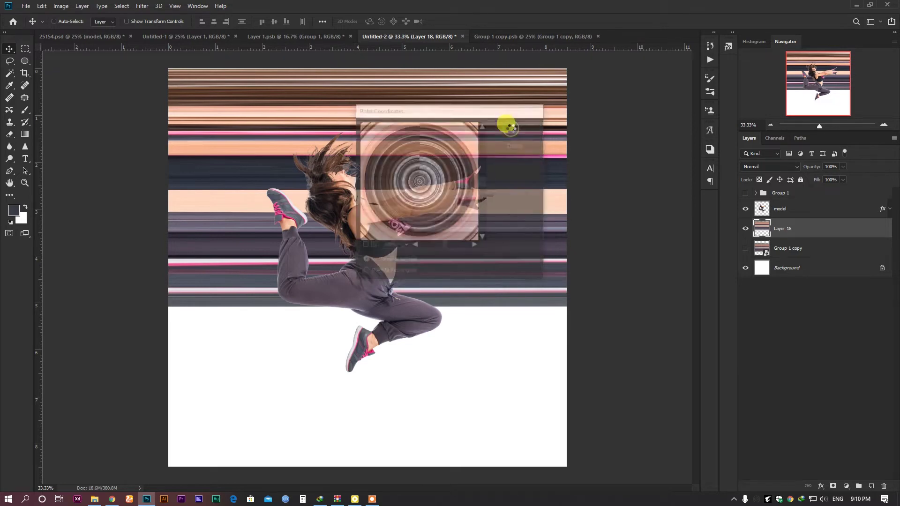
# Inspect the seam at the top of the strip circle and undo the Polar Coordinates filter
pyautogui.click(291, 239)
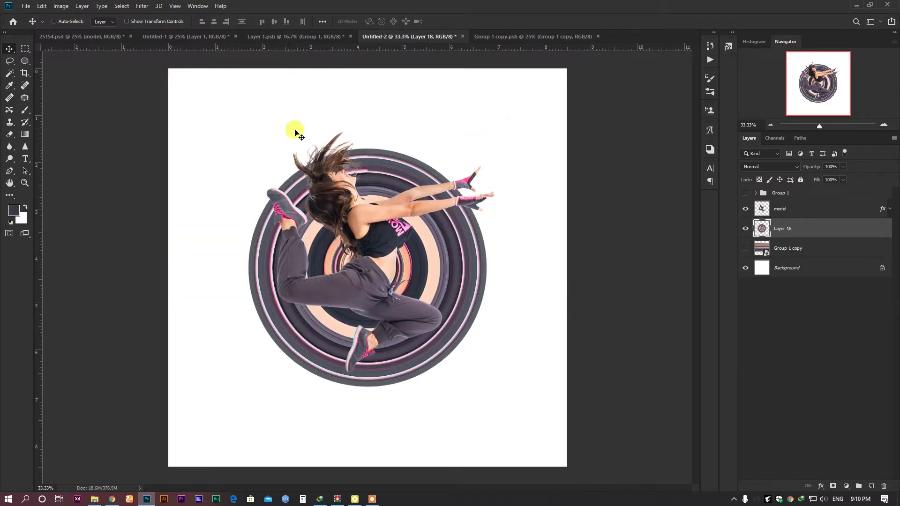
pyautogui.scroll(4, 361, 165)
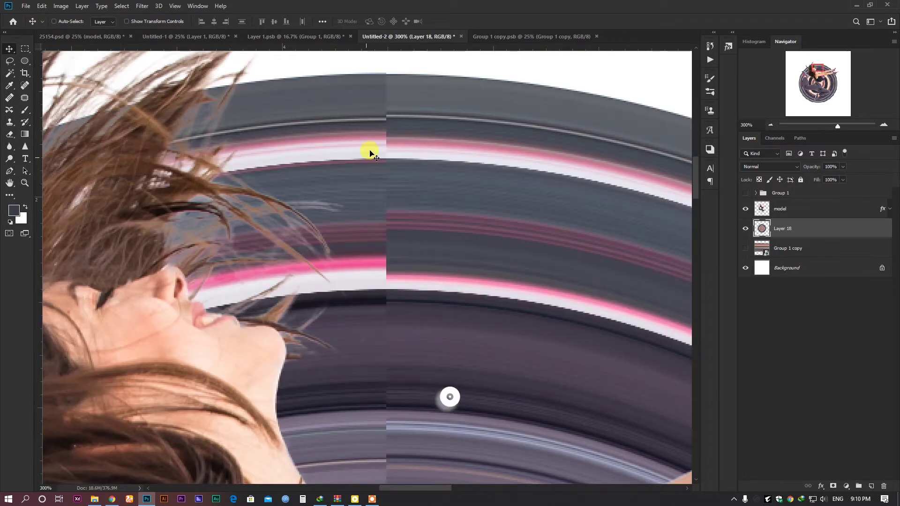
pyautogui.scroll(-5, 438, 224)
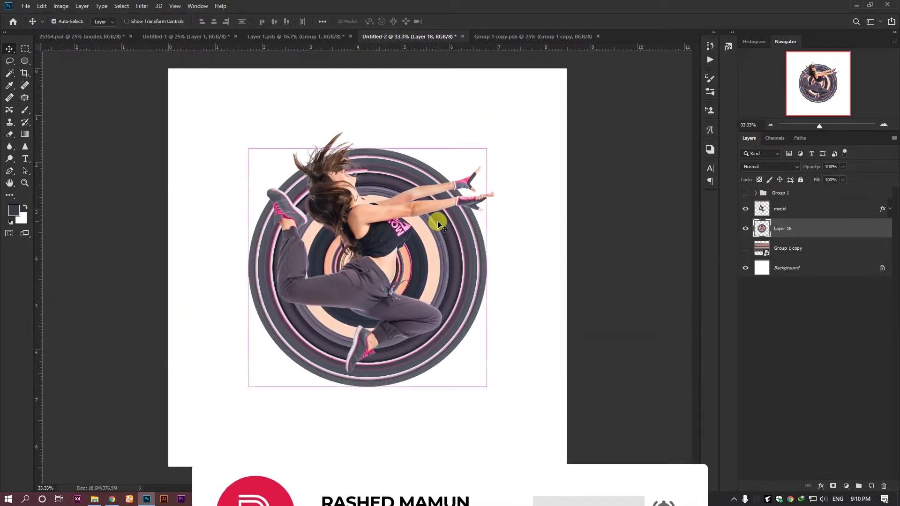
pyautogui.hotkey('ctrl', 'z')
# Try Polar Coordinates with Rectangular to Polar on the Layer 18 strips lowered from the canvas's top edge, and undo the filter
pyautogui.moveTo(406, 126); pyautogui.dragTo(416, 199)
pyautogui.click(146, 5)
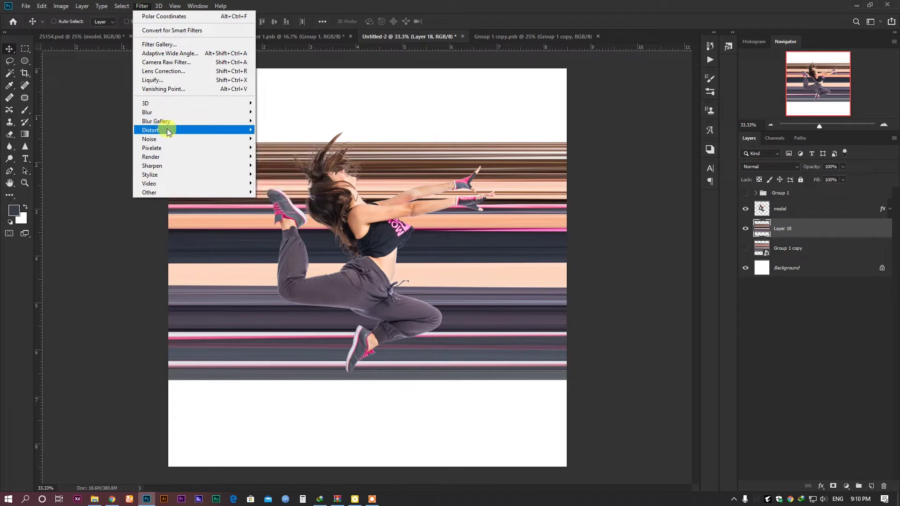
pyautogui.moveTo(173, 130)
pyautogui.click(296, 147)
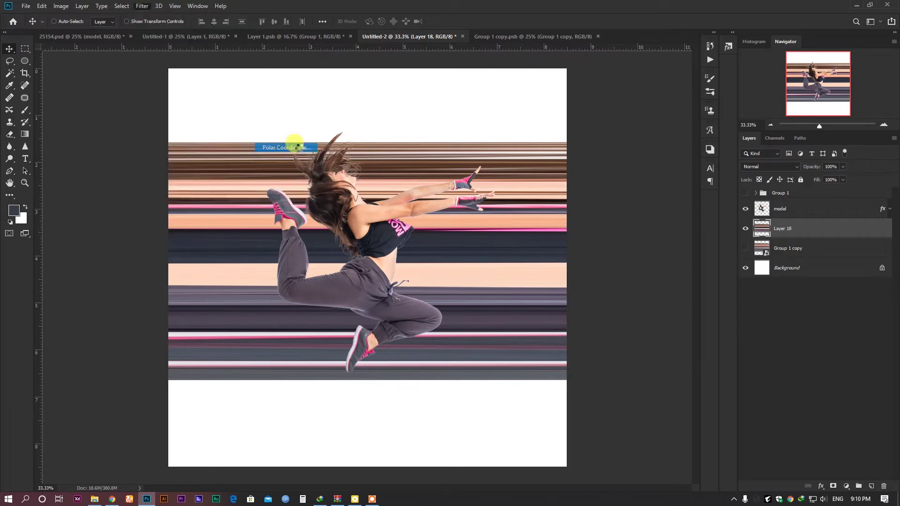
pyautogui.click(526, 129)
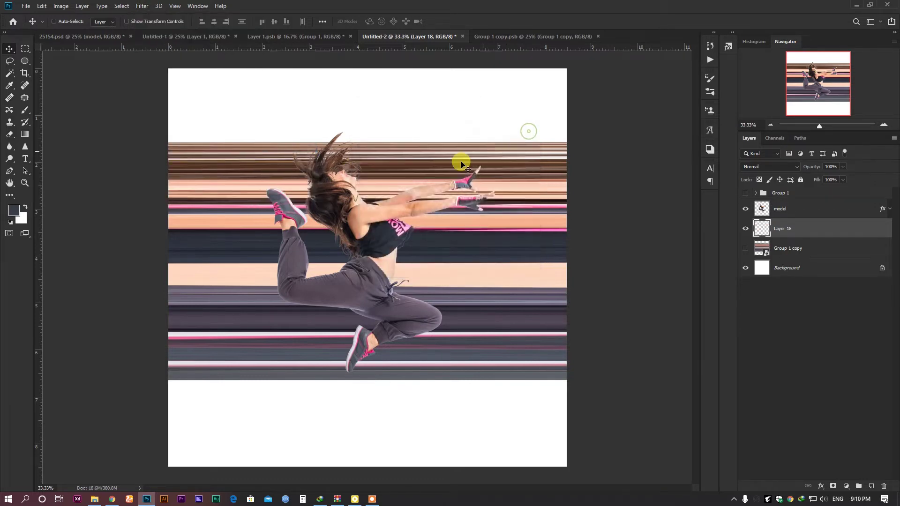
pyautogui.hotkey('ctrl', 'z')
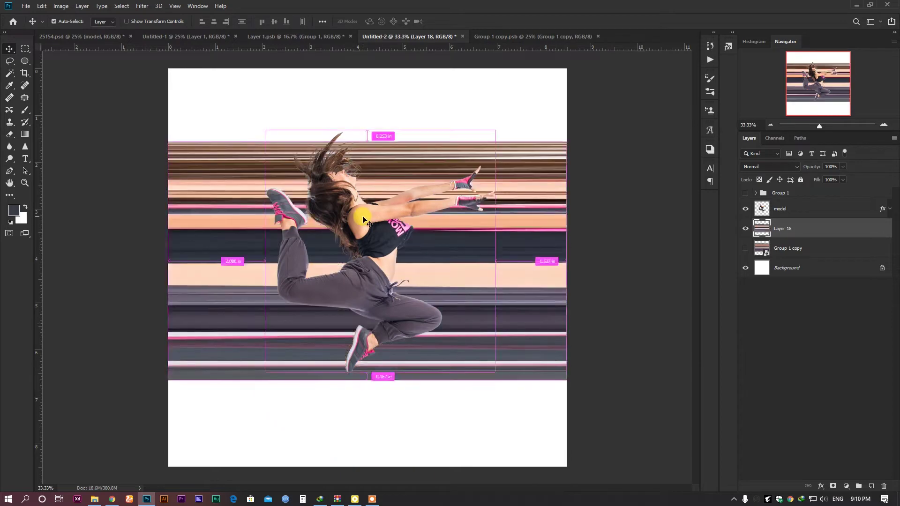
# Move the Layer 18 strips back up to the canvas's top edge and apply Polar Coordinates with Rectangular to Polar
pyautogui.click(460, 310)
pyautogui.moveTo(459, 310); pyautogui.dragTo(458, 241)
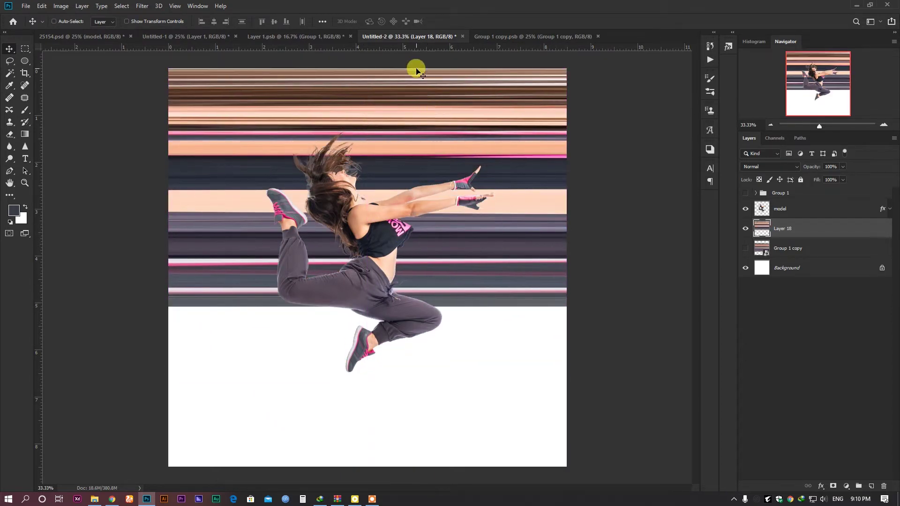
pyautogui.click(145, 7)
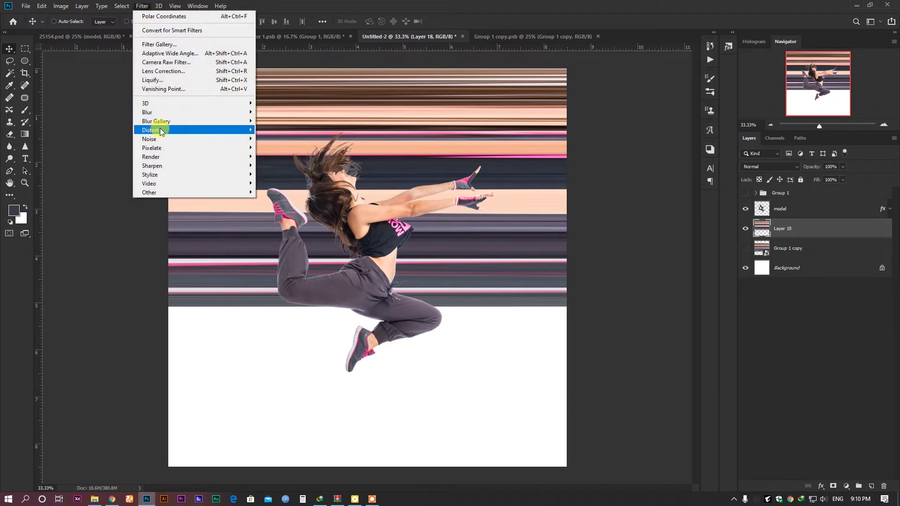
pyautogui.moveTo(155, 130)
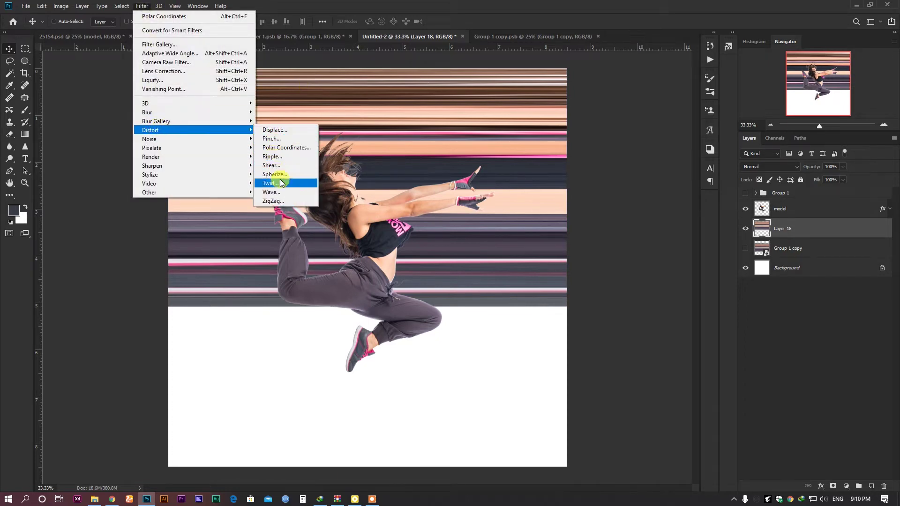
pyautogui.click(282, 148)
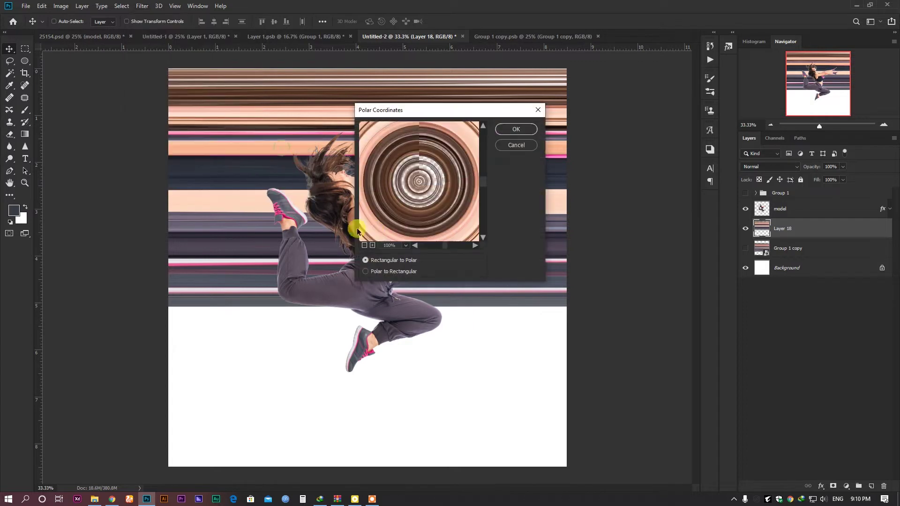
pyautogui.click(516, 129)
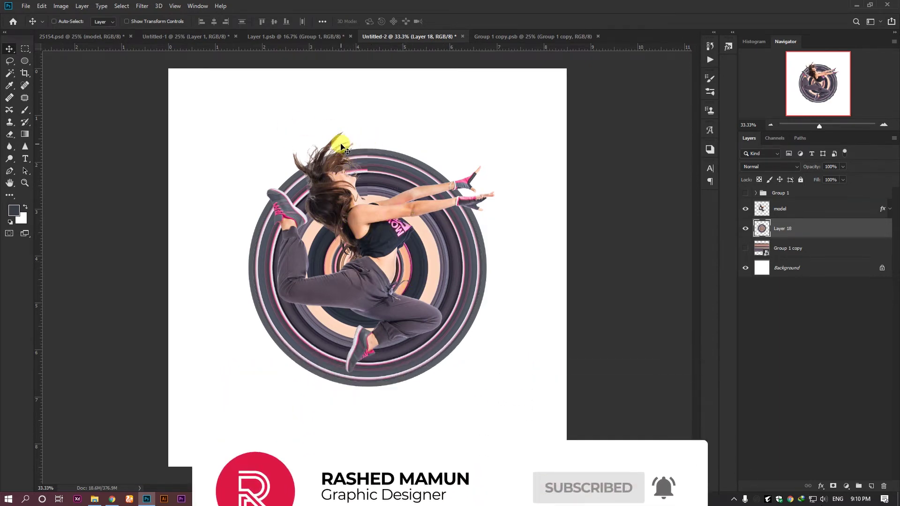
# Compare the model layer and the Layer 18 circle by switching each one's visibility off and on
pyautogui.scroll(1, 362, 160)
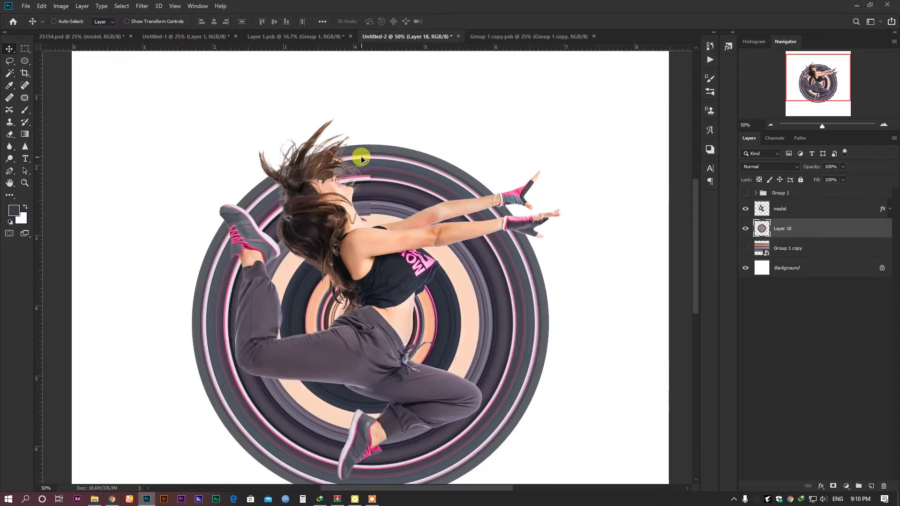
pyautogui.click(745, 210)
pyautogui.click(745, 210)
pyautogui.click(778, 211)
pyautogui.click(745, 209)
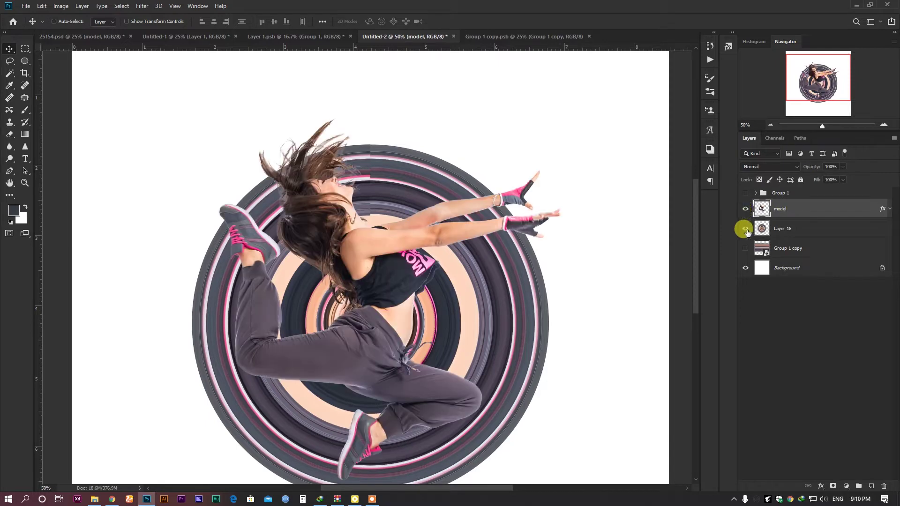
pyautogui.click(745, 228)
pyautogui.click(745, 228)
# Add a layer mask to Layer 18 and ready the Brush tool with black as the foreground colour
pyautogui.click(774, 226)
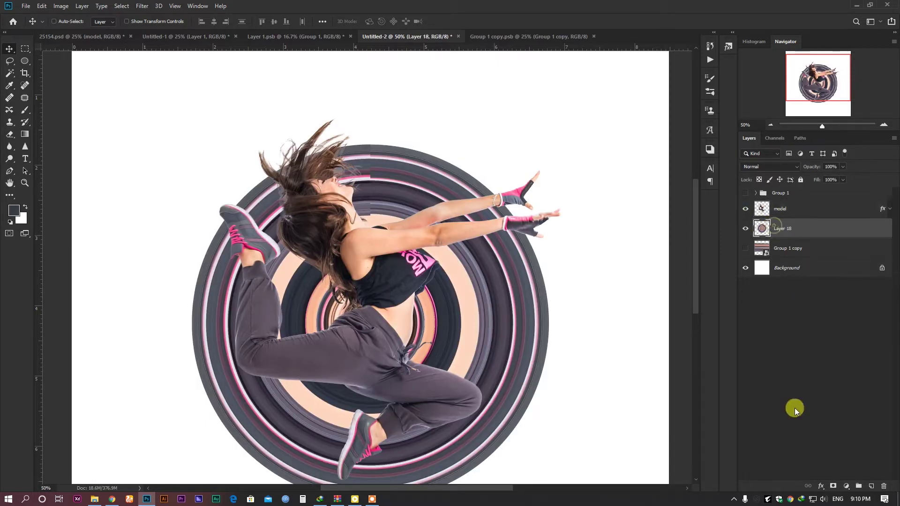
pyautogui.click(833, 487)
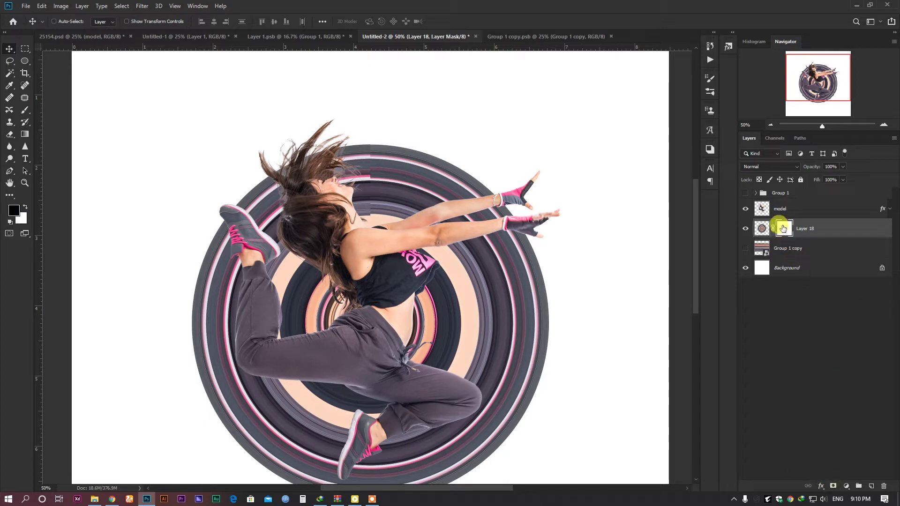
pyautogui.click(26, 110)
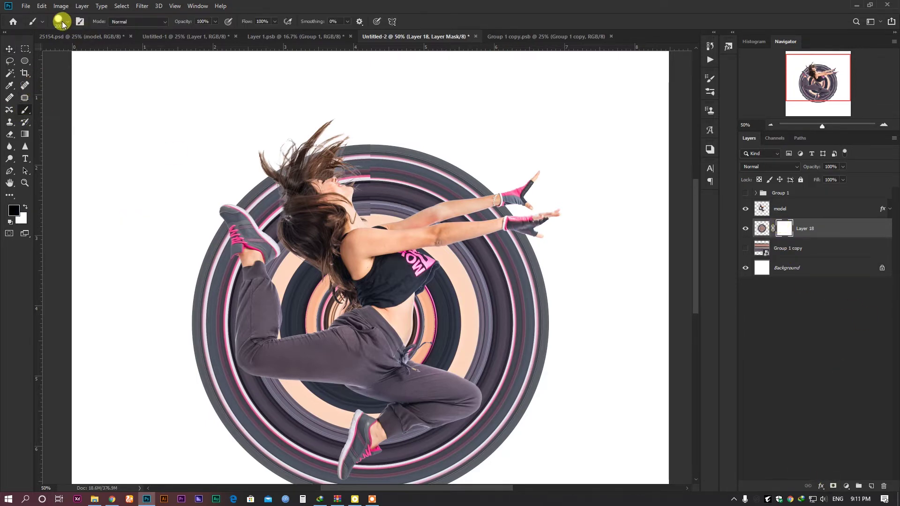
pyautogui.hotkey('ctrl', 'z')
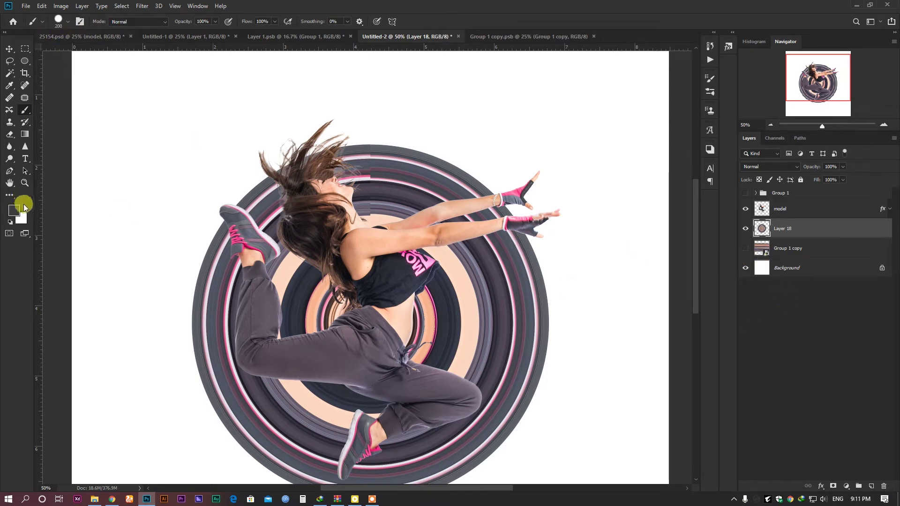
pyautogui.click(833, 487)
pyautogui.hotkey('ctrl', 'z')
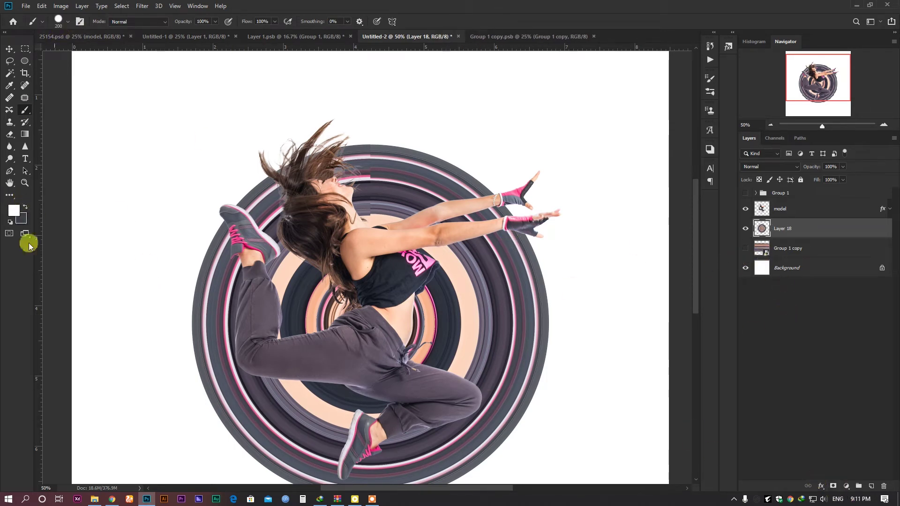
pyautogui.click(833, 486)
pyautogui.press('x')
pyautogui.scroll(1, 322, 131)
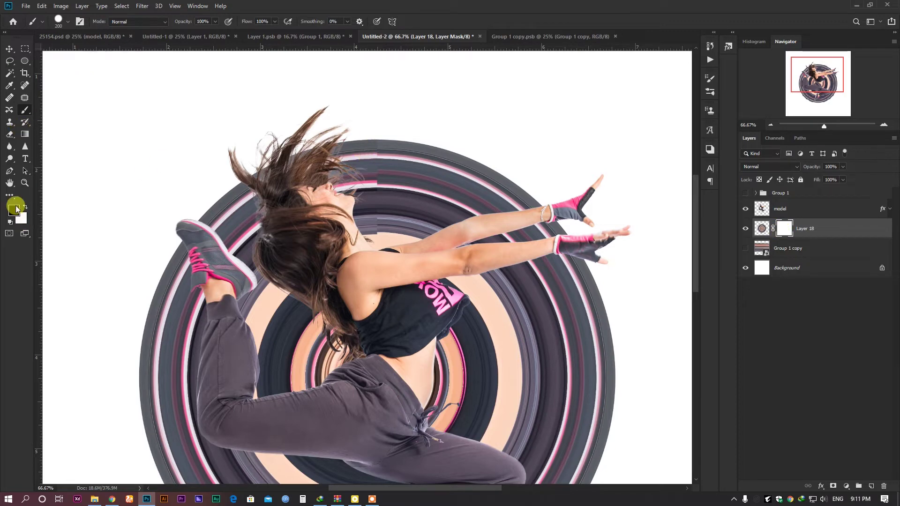
# Mask out the circle above the model's arms and around her hair and raised foot with the hard round 200 px brush
pyautogui.click(60, 22)
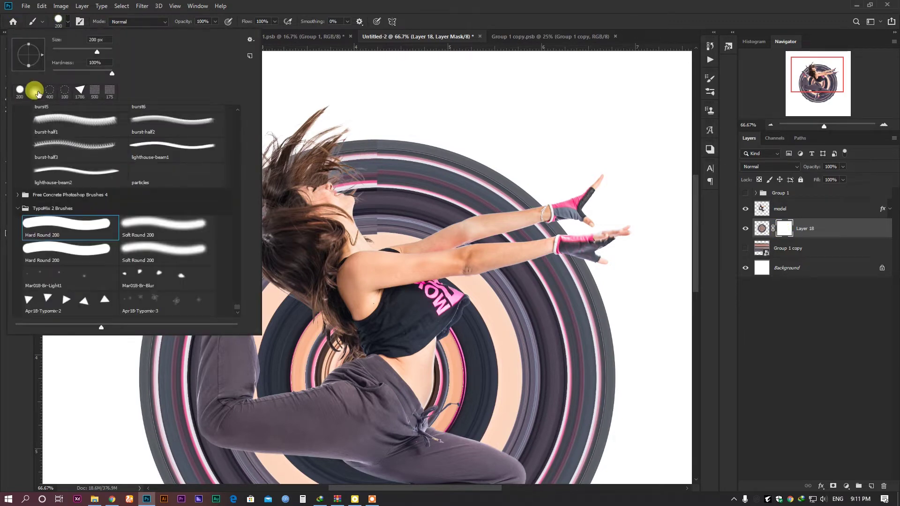
pyautogui.doubleClick(21, 95)
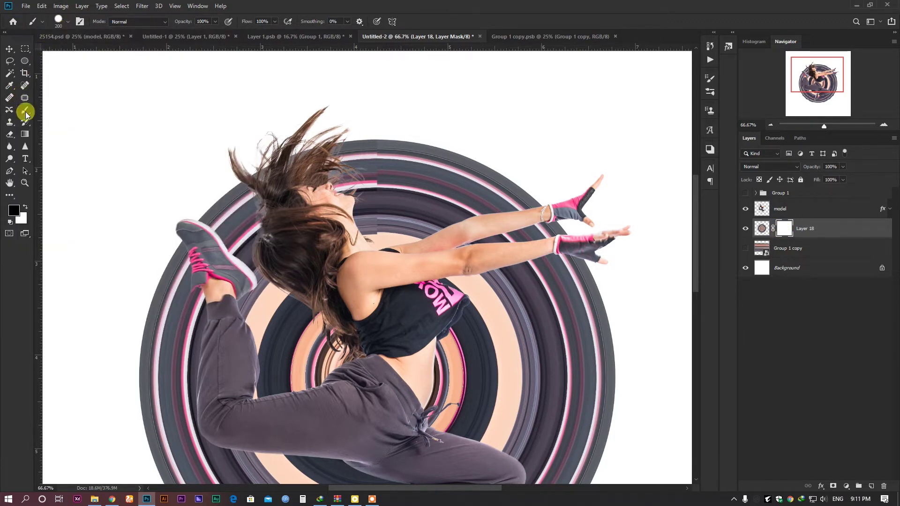
pyautogui.click(55, 21)
pyautogui.click(339, 204)
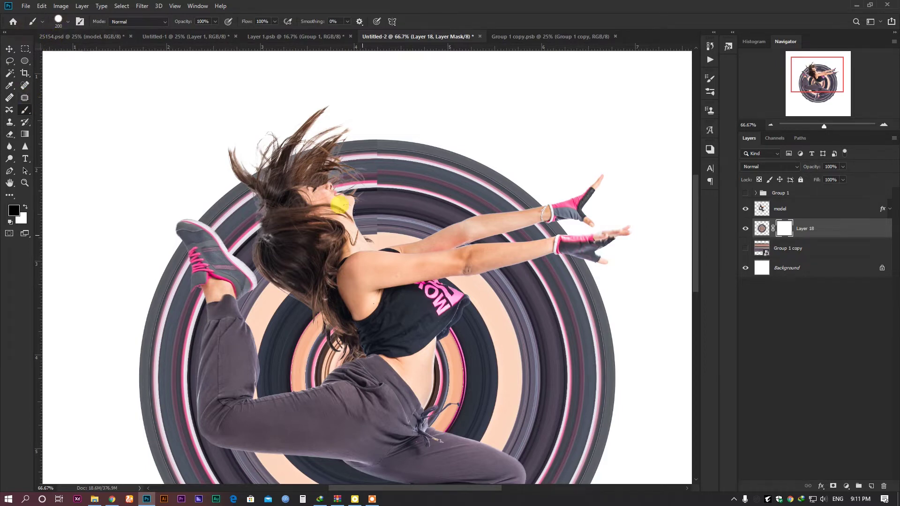
pyautogui.moveTo(342, 137)
pyautogui.mouseDown()
pyautogui.moveTo(342, 159)
pyautogui.moveTo(322, 121)
pyautogui.moveTo(311, 146)
pyautogui.moveTo(289, 150)
pyautogui.moveTo(287, 135)
pyautogui.moveTo(279, 150)
pyautogui.moveTo(333, 183)
pyautogui.moveTo(354, 210)
pyautogui.moveTo(391, 175)
pyautogui.moveTo(402, 146)
pyautogui.moveTo(374, 143)
pyautogui.moveTo(389, 126)
pyautogui.mouseUp()
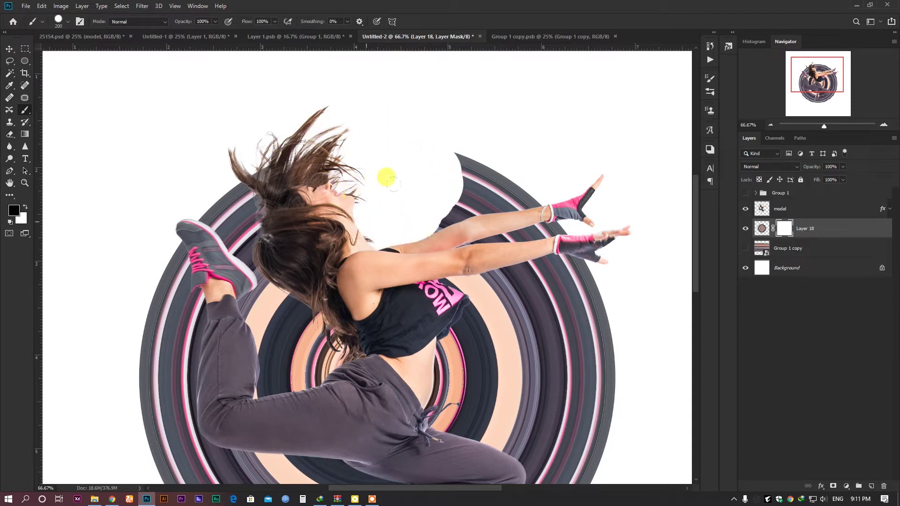
pyautogui.click(760, 228)
pyautogui.click(786, 228)
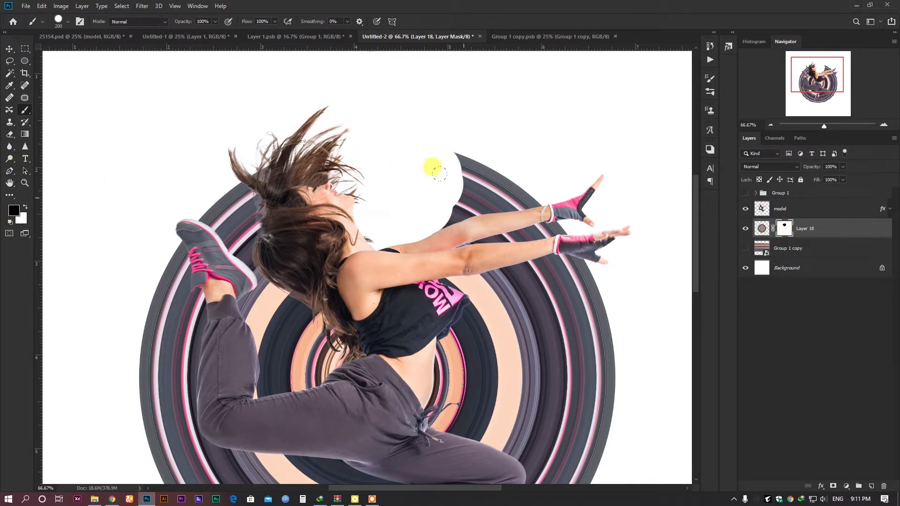
pyautogui.moveTo(432, 167)
pyautogui.mouseDown()
pyautogui.moveTo(449, 160)
pyautogui.moveTo(402, 175)
pyautogui.moveTo(453, 163)
pyautogui.moveTo(365, 204)
pyautogui.moveTo(488, 191)
pyautogui.moveTo(450, 203)
pyautogui.moveTo(493, 188)
pyautogui.mouseUp()
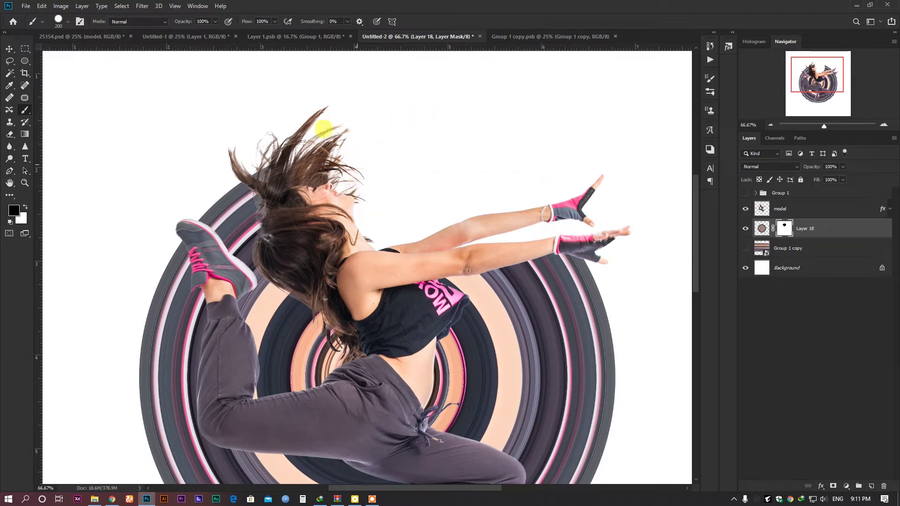
pyautogui.moveTo(314, 154)
pyautogui.mouseDown()
pyautogui.moveTo(255, 173)
pyautogui.moveTo(244, 159)
pyautogui.moveTo(223, 174)
pyautogui.moveTo(213, 205)
pyautogui.moveTo(197, 184)
pyautogui.moveTo(249, 268)
pyautogui.moveTo(232, 272)
pyautogui.moveTo(246, 351)
pyautogui.moveTo(266, 352)
pyautogui.moveTo(301, 281)
pyautogui.mouseUp()
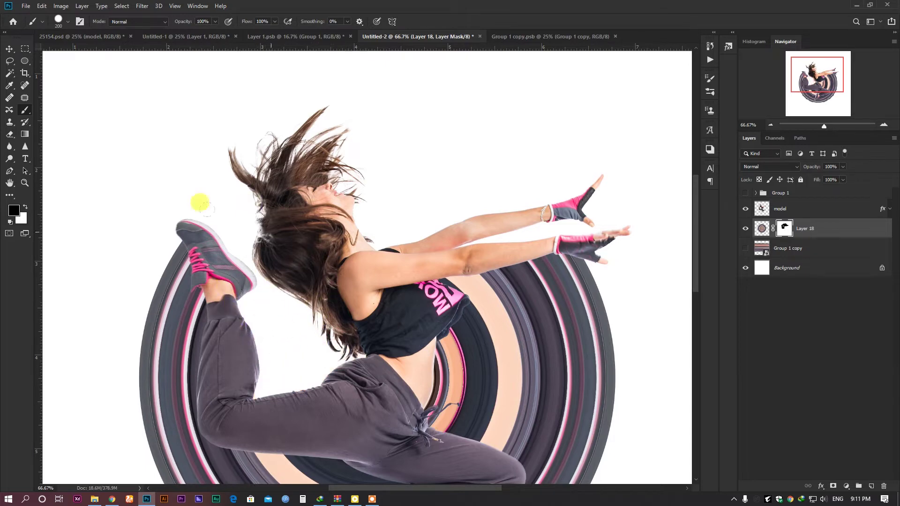
pyautogui.hotkey('ctrl', '-')
pyautogui.hotkey('ctrl', '-')
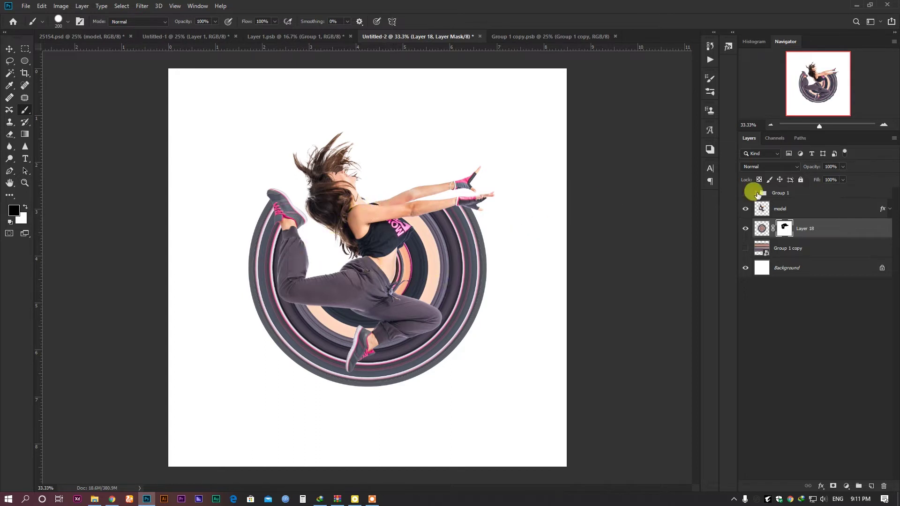
pyautogui.click(776, 211)
pyautogui.click(818, 487)
pyautogui.click(829, 490)
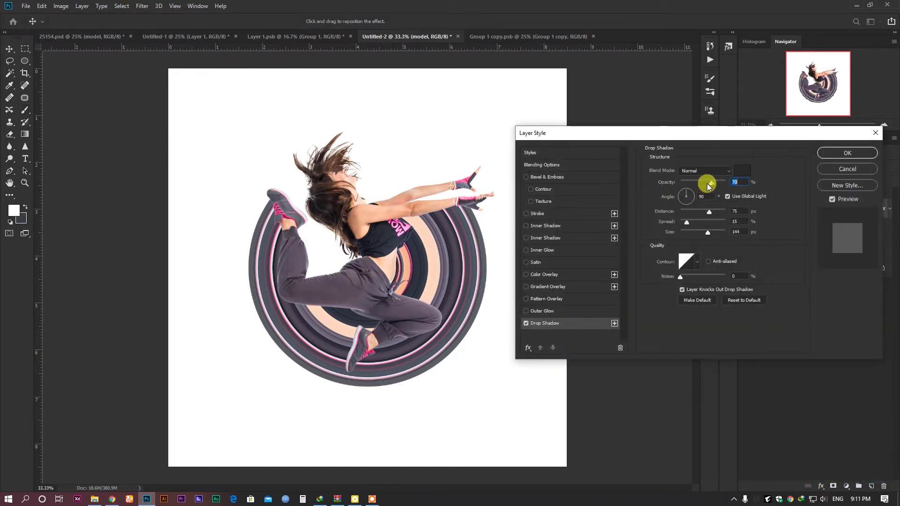
pyautogui.click(847, 168)
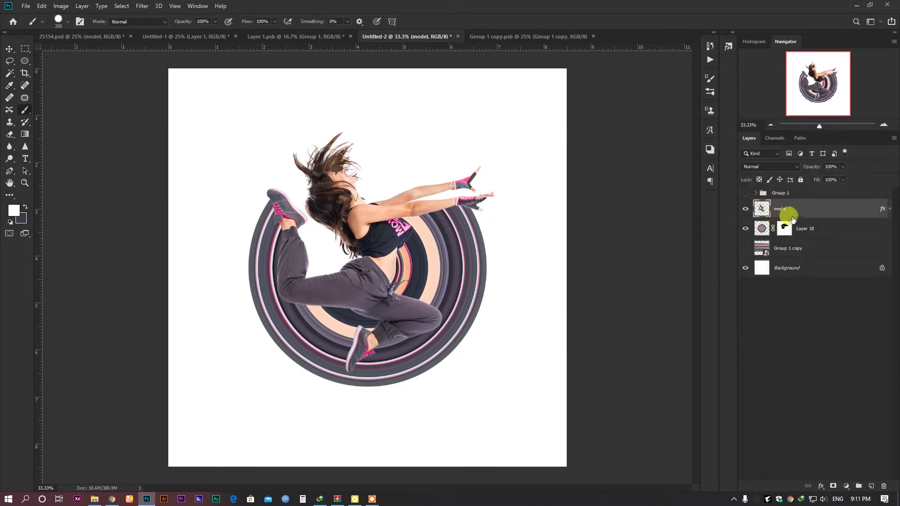
# Make the model layer's existing Drop Shadow visible and set its colour to black (000000)
pyautogui.click(887, 210)
pyautogui.click(772, 231)
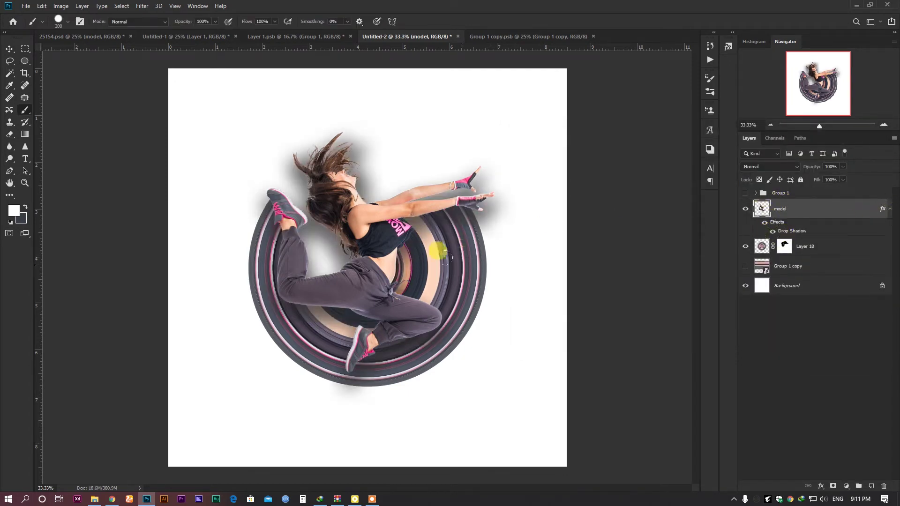
pyautogui.doubleClick(791, 231)
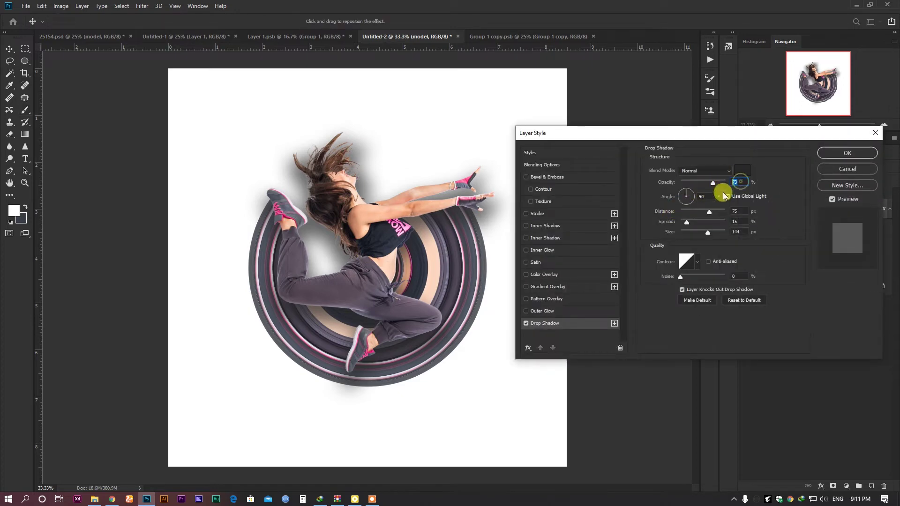
pyautogui.click(739, 210)
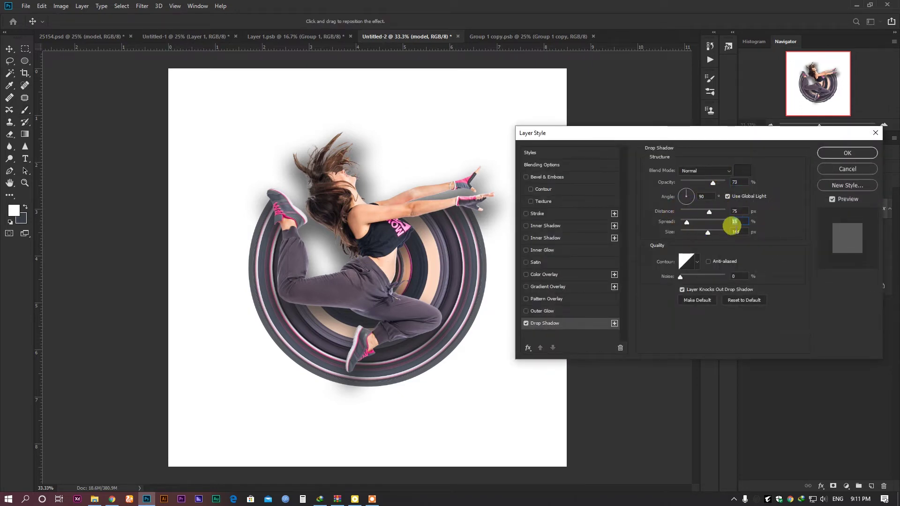
pyautogui.click(741, 170)
pyautogui.moveTo(608, 377); pyautogui.dragTo(532, 473)
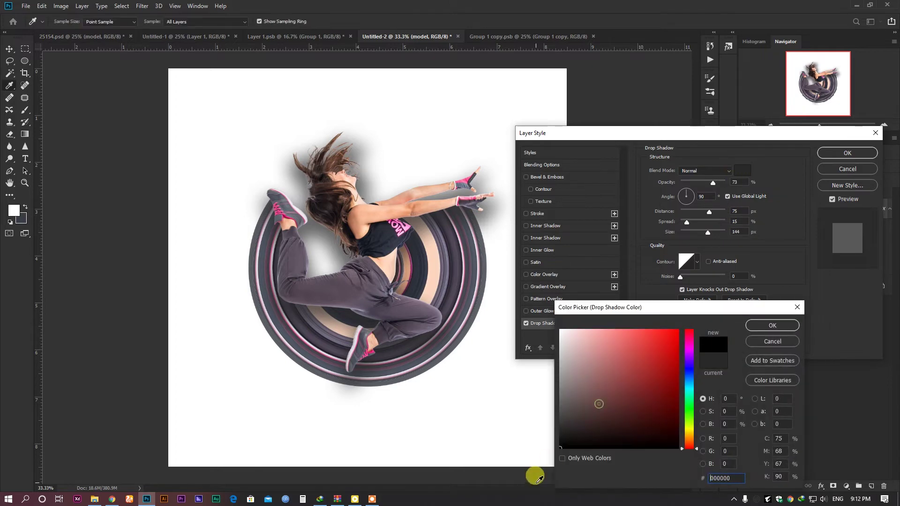
pyautogui.click(771, 324)
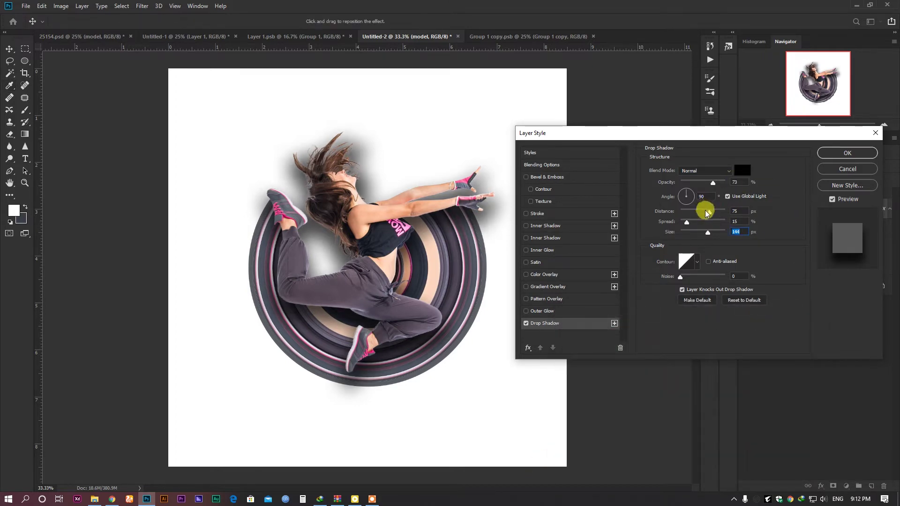
# Set the model's Drop Shadow to 50% opacity, 35 px distance and 49 px size, and check it by toggling the layer's visibility
pyautogui.moveTo(708, 183)
pyautogui.mouseDown()
pyautogui.moveTo(678, 183)
pyautogui.moveTo(704, 184)
pyautogui.mouseUp()
pyautogui.moveTo(707, 232); pyautogui.dragTo(696, 210)
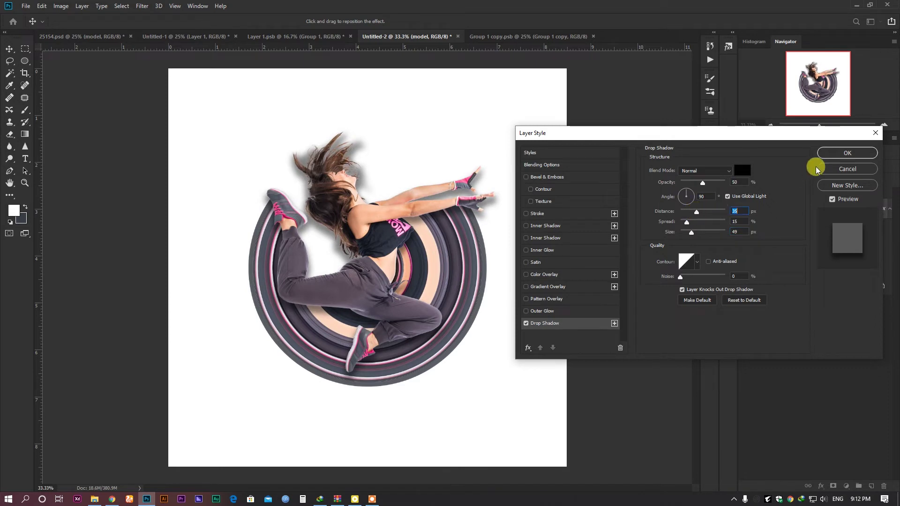
pyautogui.click(829, 154)
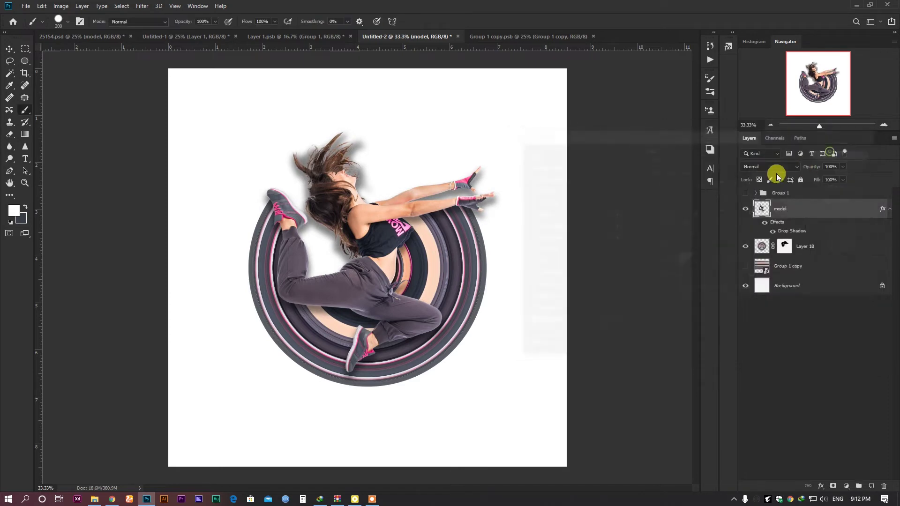
pyautogui.click(744, 209)
pyautogui.click(744, 209)
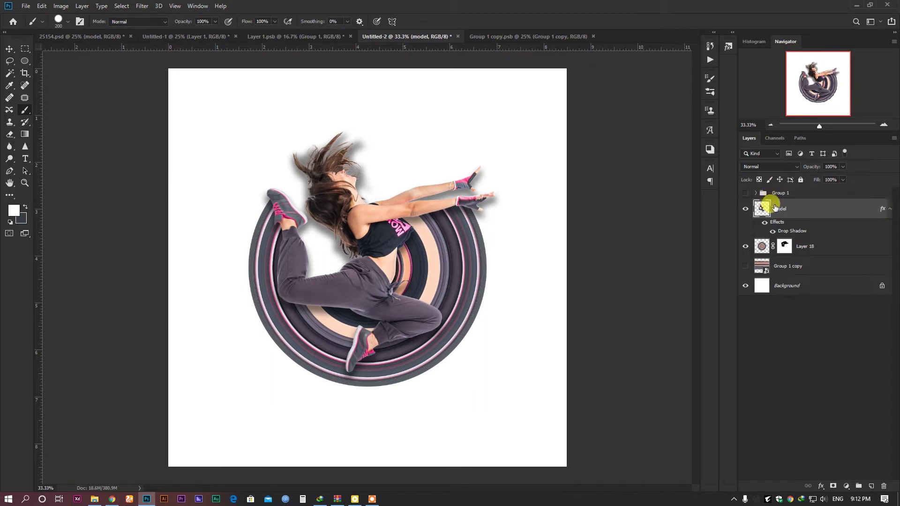
# Duplicate the model layer and clear the layer style from the copy
pyautogui.hotkey('ctrl', 'j')
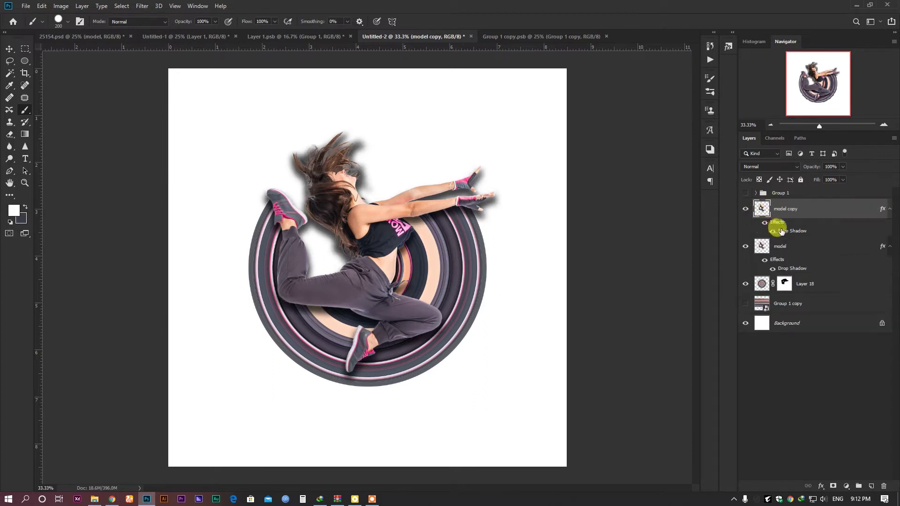
pyautogui.rightClick(781, 231)
pyautogui.click(776, 233)
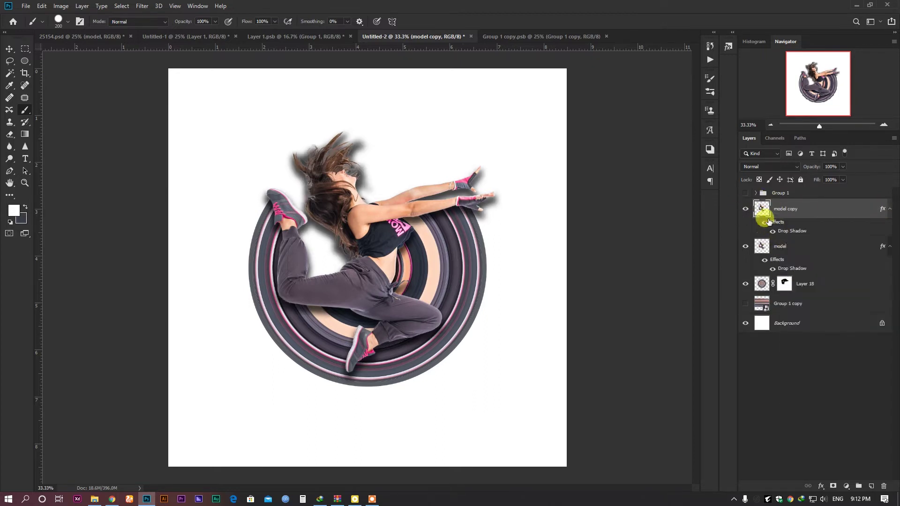
pyautogui.rightClick(789, 226)
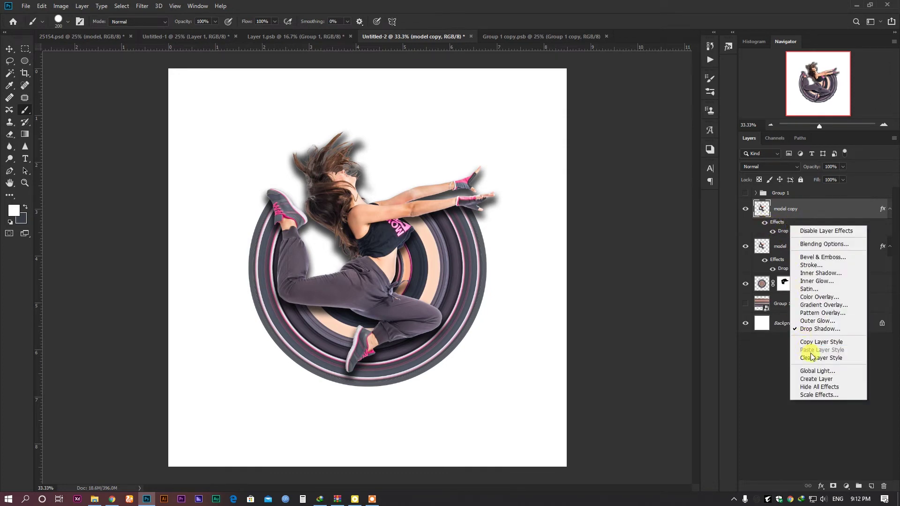
pyautogui.click(812, 357)
# Convert the original model layer with its drop shadow to a smart object and check it by toggling its visibility
pyautogui.click(784, 233)
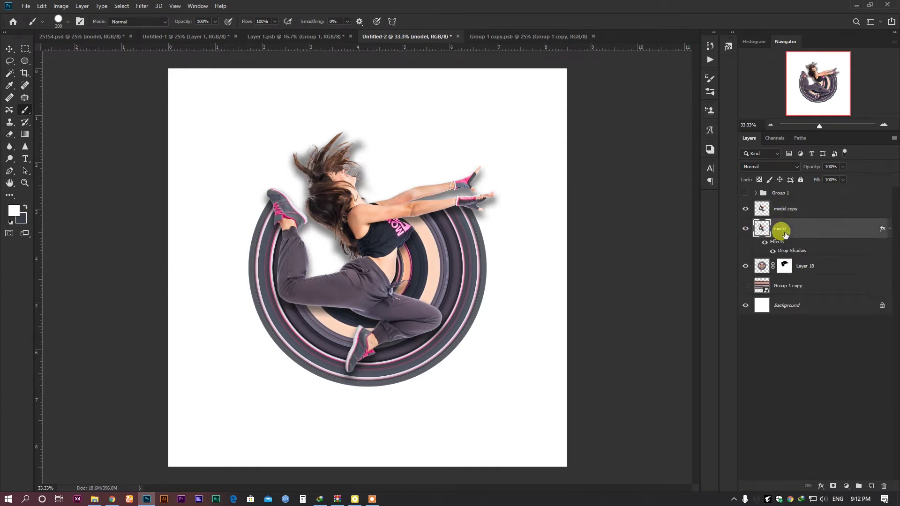
pyautogui.rightClick(789, 233)
pyautogui.click(721, 224)
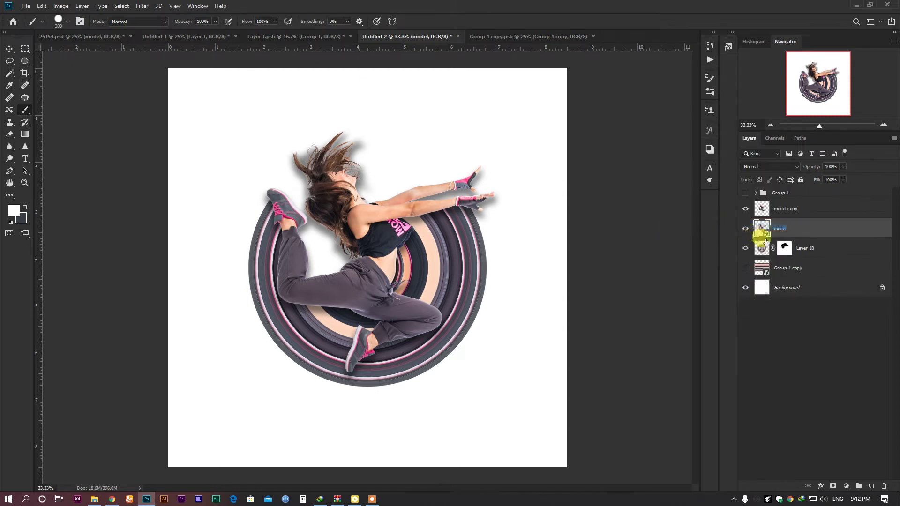
pyautogui.click(744, 229)
pyautogui.click(745, 229)
pyautogui.click(745, 229)
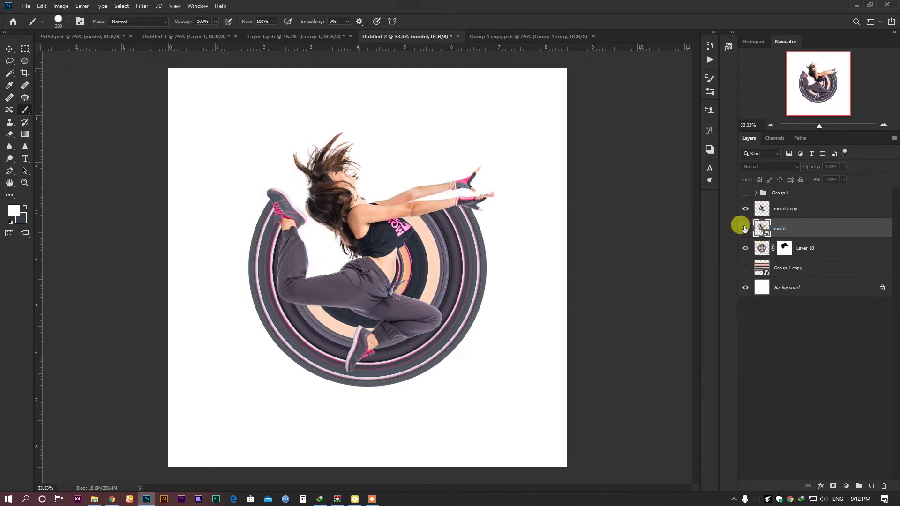
pyautogui.click(745, 229)
pyautogui.click(745, 228)
pyautogui.click(745, 229)
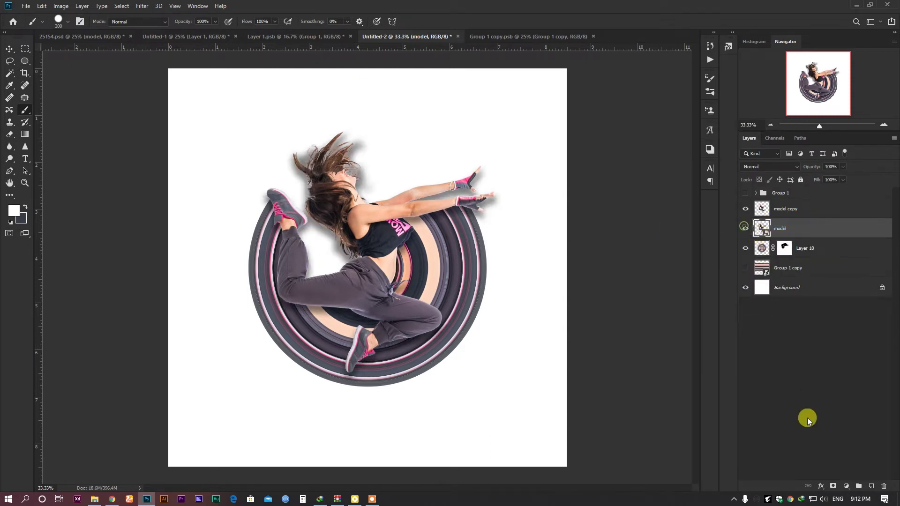
# Add a layer mask to the lower model layer and ready a soft round 200 px brush with black as the foreground colour
pyautogui.click(832, 486)
pyautogui.press('x')
pyautogui.scroll(1, 335, 156)
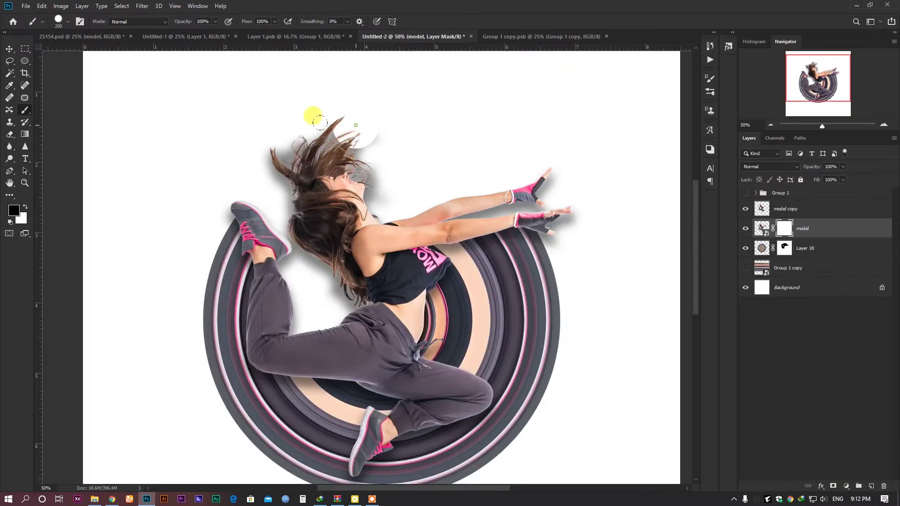
pyautogui.click(59, 21)
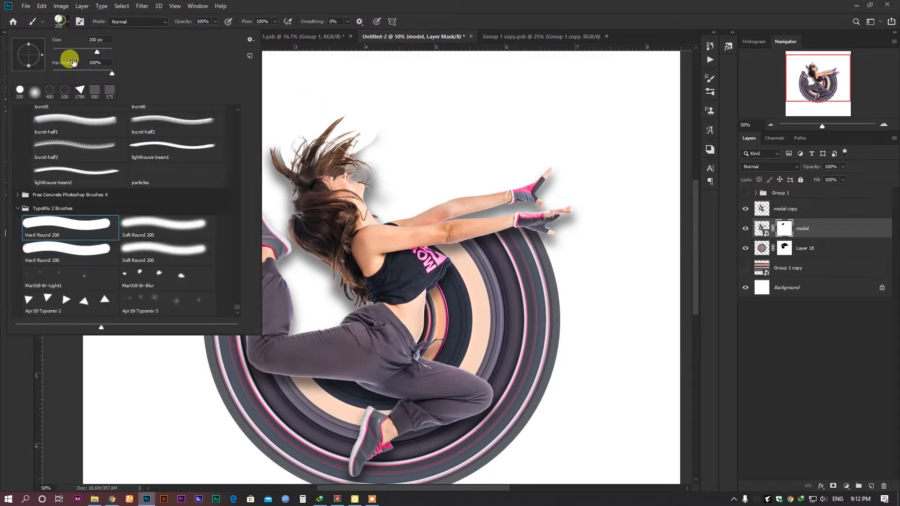
pyautogui.click(36, 84)
# Mask out the model's drop shadow around her hair, face, arms and raised foot, where it falls outside the circle
pyautogui.click(372, 135)
pyautogui.moveTo(338, 127)
pyautogui.mouseDown()
pyautogui.moveTo(358, 130)
pyautogui.moveTo(379, 160)
pyautogui.moveTo(357, 156)
pyautogui.moveTo(305, 175)
pyautogui.moveTo(277, 166)
pyautogui.moveTo(283, 160)
pyautogui.moveTo(304, 183)
pyautogui.moveTo(307, 214)
pyautogui.moveTo(314, 204)
pyautogui.moveTo(342, 201)
pyautogui.mouseUp()
pyautogui.moveTo(529, 161)
pyautogui.mouseDown()
pyautogui.moveTo(574, 147)
pyautogui.moveTo(470, 189)
pyautogui.moveTo(525, 176)
pyautogui.moveTo(402, 200)
pyautogui.moveTo(534, 156)
pyautogui.mouseUp()
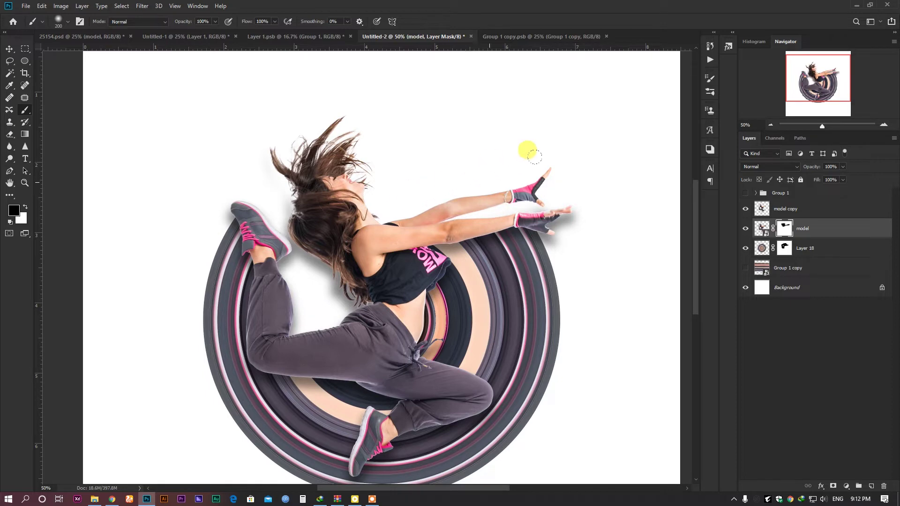
pyautogui.moveTo(262, 204)
pyautogui.mouseDown()
pyautogui.moveTo(292, 246)
pyautogui.moveTo(324, 245)
pyautogui.moveTo(338, 287)
pyautogui.moveTo(303, 308)
pyautogui.moveTo(331, 274)
pyautogui.moveTo(296, 314)
pyautogui.moveTo(285, 283)
pyautogui.moveTo(282, 296)
pyautogui.moveTo(281, 232)
pyautogui.moveTo(283, 297)
pyautogui.moveTo(313, 304)
pyautogui.moveTo(394, 112)
pyautogui.moveTo(335, 189)
pyautogui.moveTo(294, 114)
pyautogui.moveTo(338, 181)
pyautogui.mouseUp()
pyautogui.hotkey('ctrl', '-')
pyautogui.hotkey('ctrl', '-')
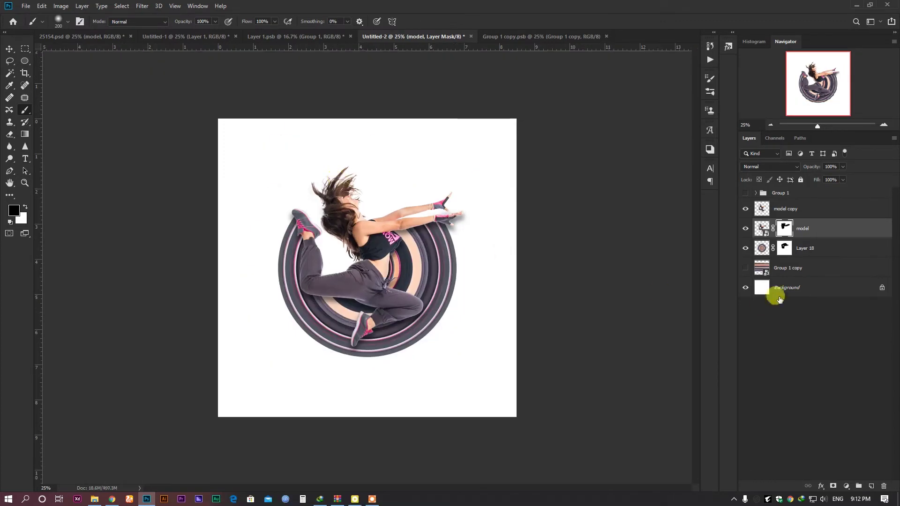
# Add a Solid Color fill layer above the Background using a pink sampled from the model's shirt lettering
pyautogui.click(785, 289)
pyautogui.click(846, 486)
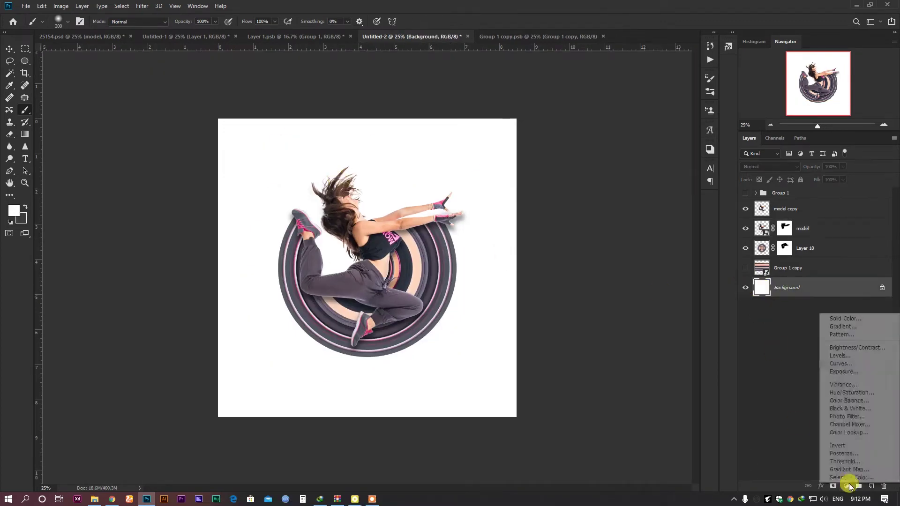
pyautogui.click(843, 319)
pyautogui.moveTo(392, 239); pyautogui.dragTo(370, 329)
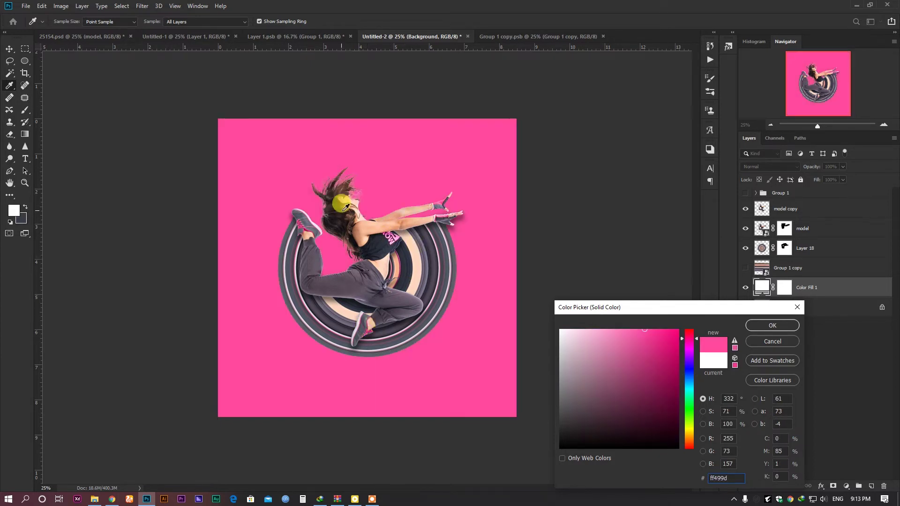
pyautogui.click(387, 229)
pyautogui.click(797, 324)
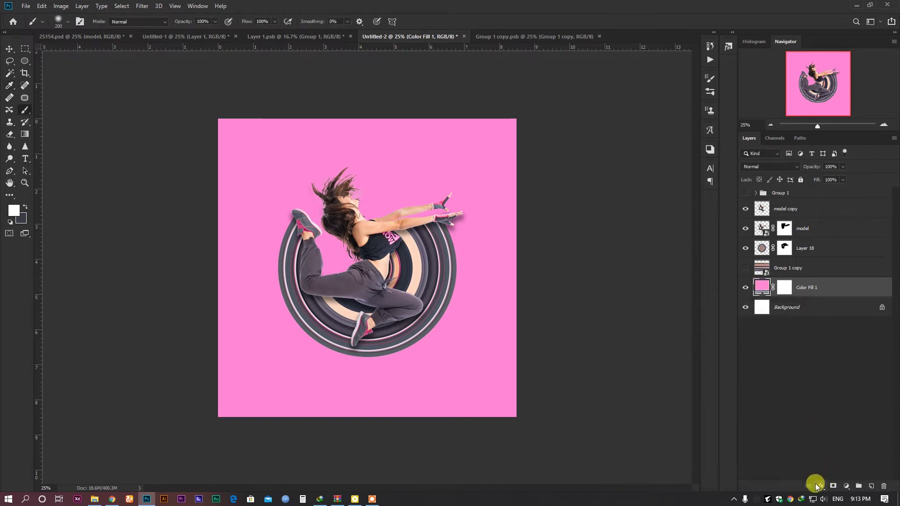
# Add a Gradient Overlay to the pink fill layer and set its style to Radial
pyautogui.click(818, 486)
pyautogui.click(839, 453)
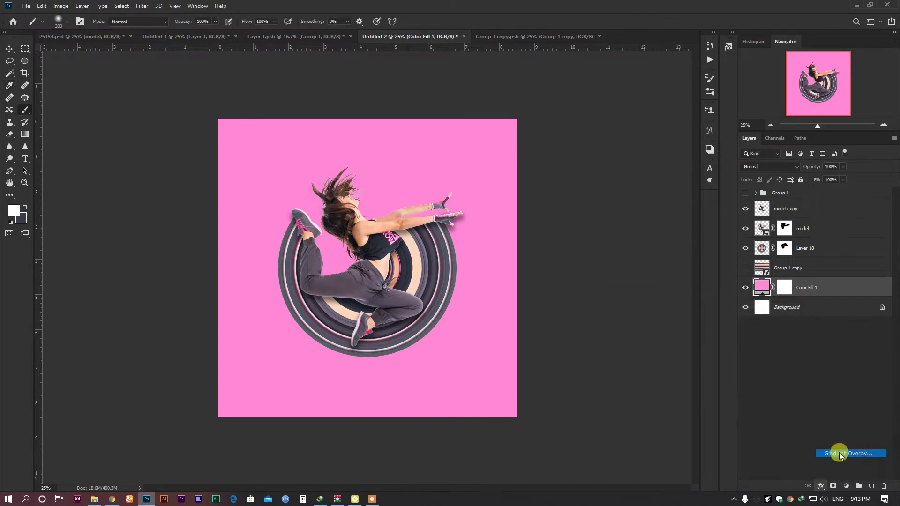
pyautogui.click(711, 189)
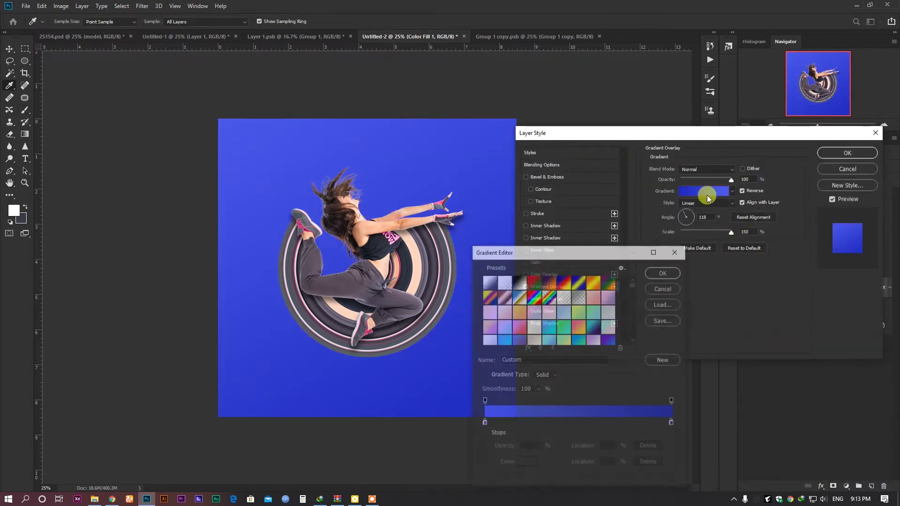
pyautogui.click(655, 267)
pyautogui.click(687, 203)
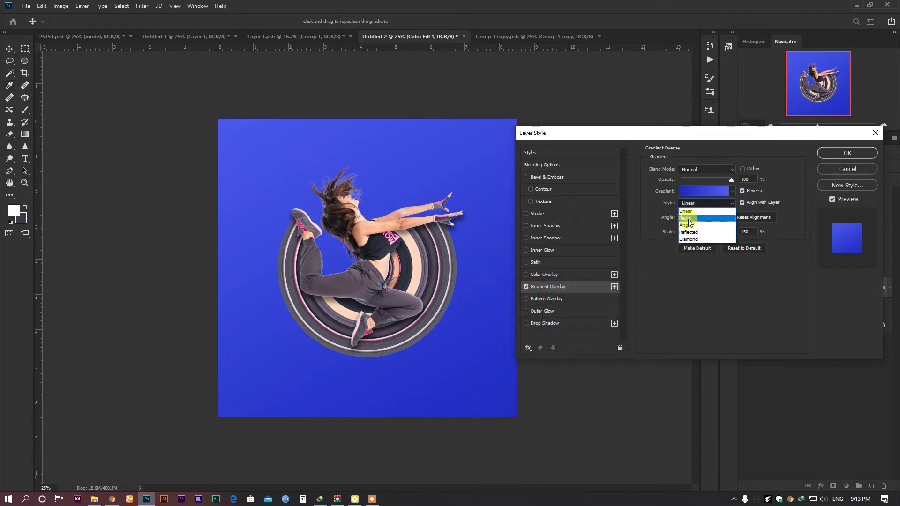
pyautogui.click(687, 218)
# Set the overlay's gradient from pink fe539f sampled from the front shoe to light pink ffbeea sampled from the shirt lettering
pyautogui.click(693, 190)
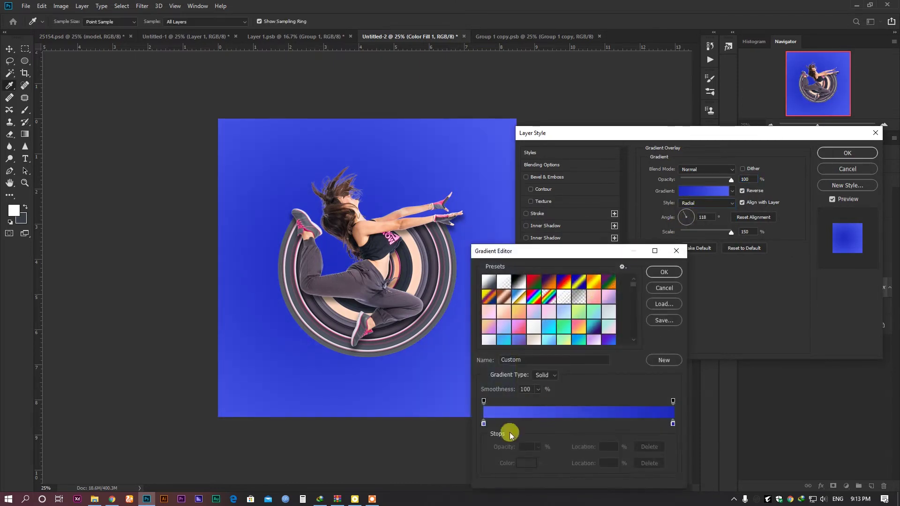
pyautogui.doubleClick(484, 423)
pyautogui.click(370, 336)
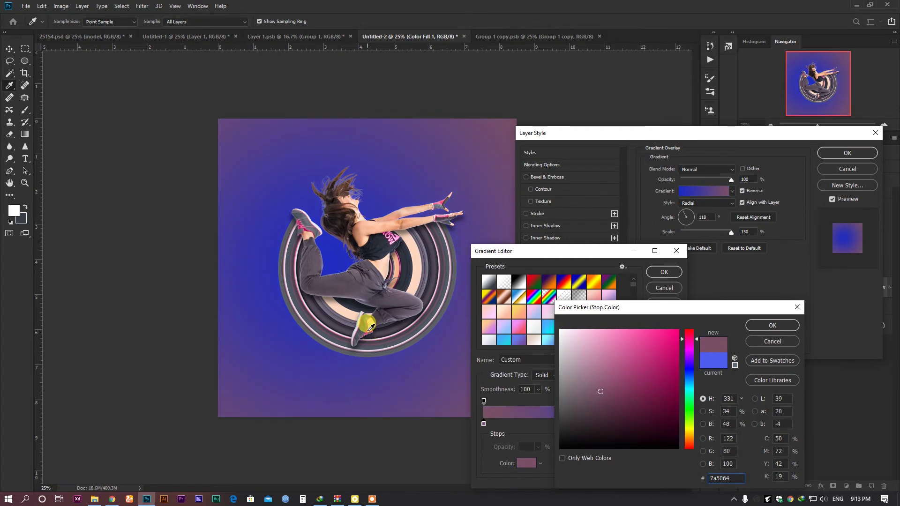
pyautogui.click(368, 332)
pyautogui.click(368, 330)
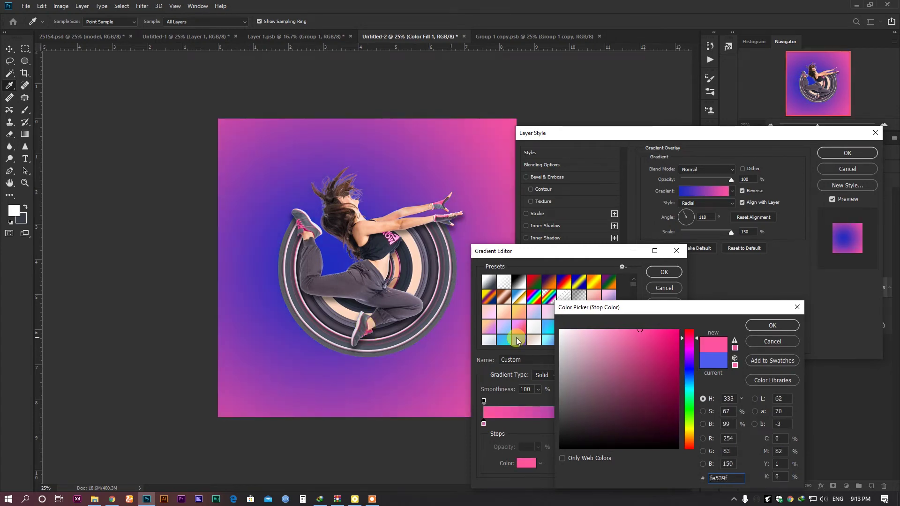
pyautogui.click(769, 325)
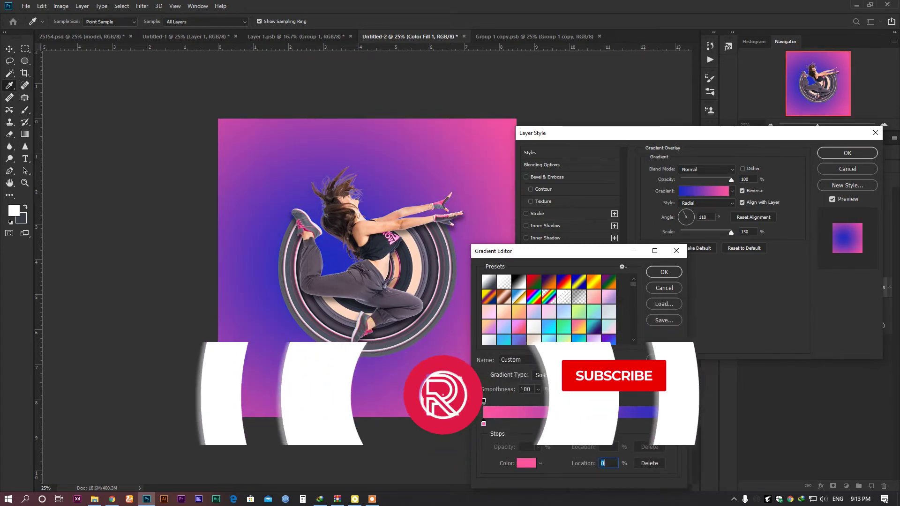
pyautogui.doubleClick(675, 423)
pyautogui.click(420, 265)
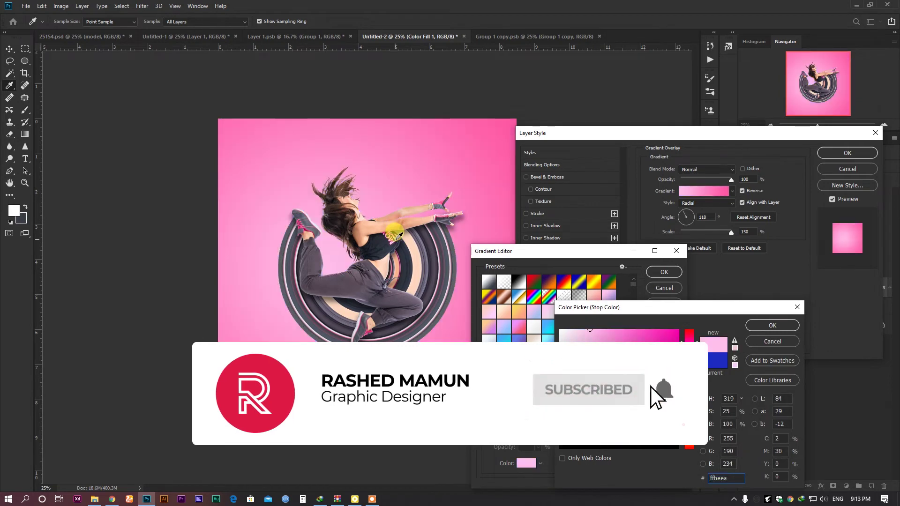
pyautogui.click(764, 329)
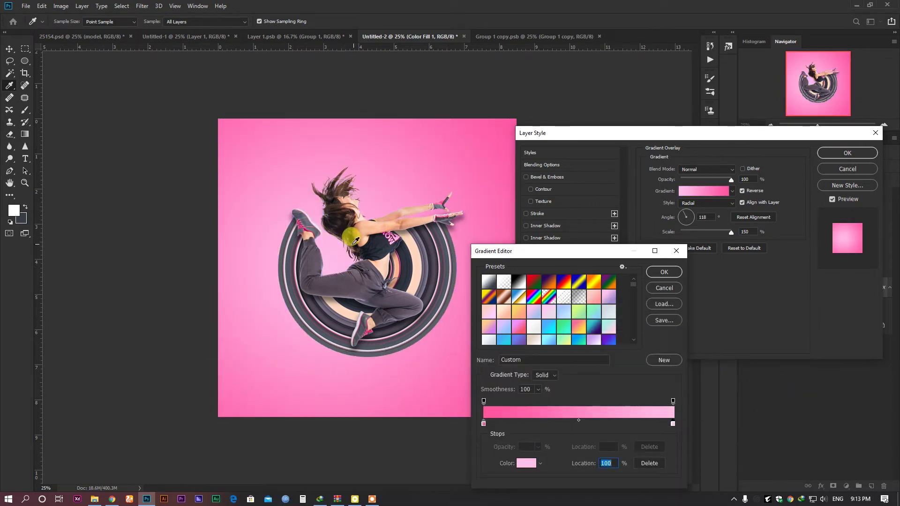
pyautogui.click(664, 272)
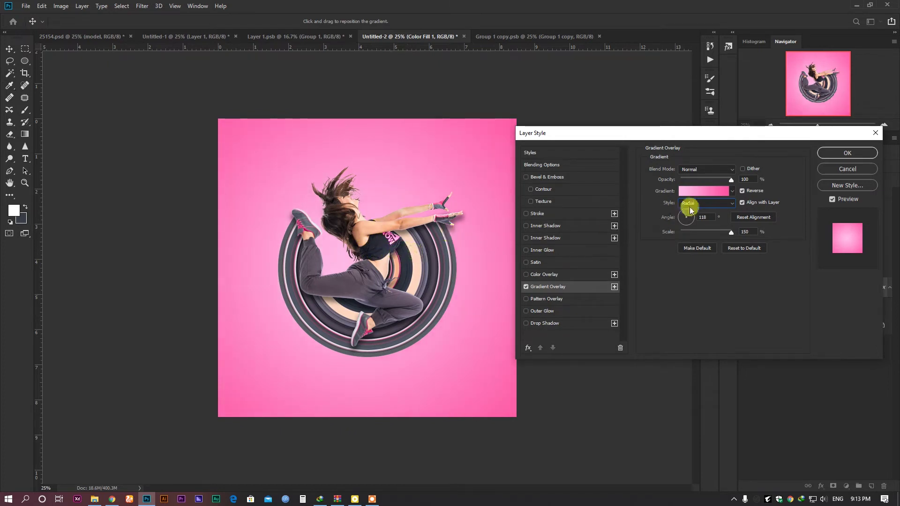
# Lighten the gradient's light pink end stop, reduce the overlay's scale and apply the layer style
pyautogui.click(697, 189)
pyautogui.doubleClick(673, 424)
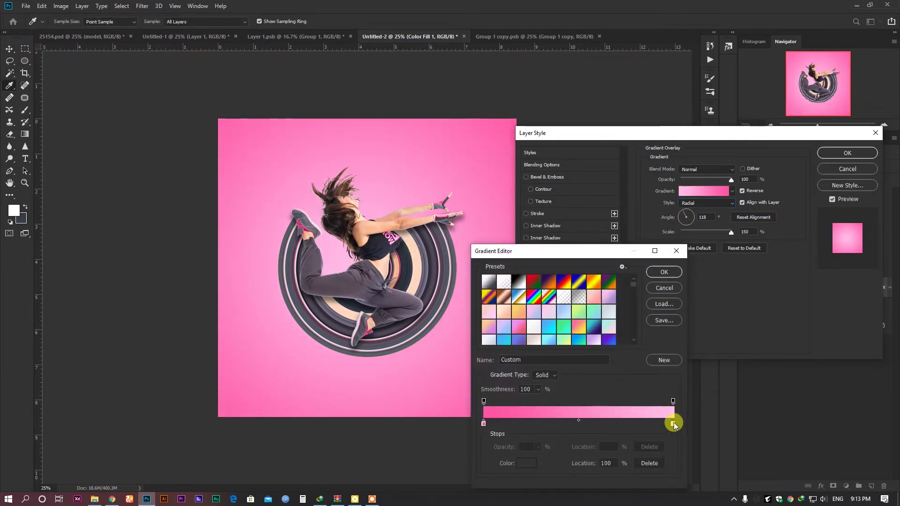
pyautogui.moveTo(572, 363); pyautogui.dragTo(603, 331)
pyautogui.click(772, 325)
pyautogui.click(673, 273)
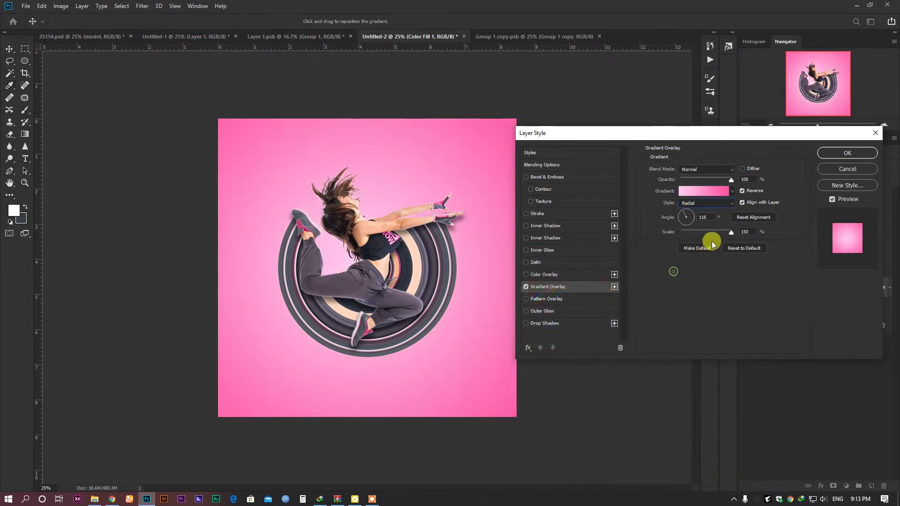
pyautogui.moveTo(709, 232); pyautogui.dragTo(706, 235)
pyautogui.click(829, 154)
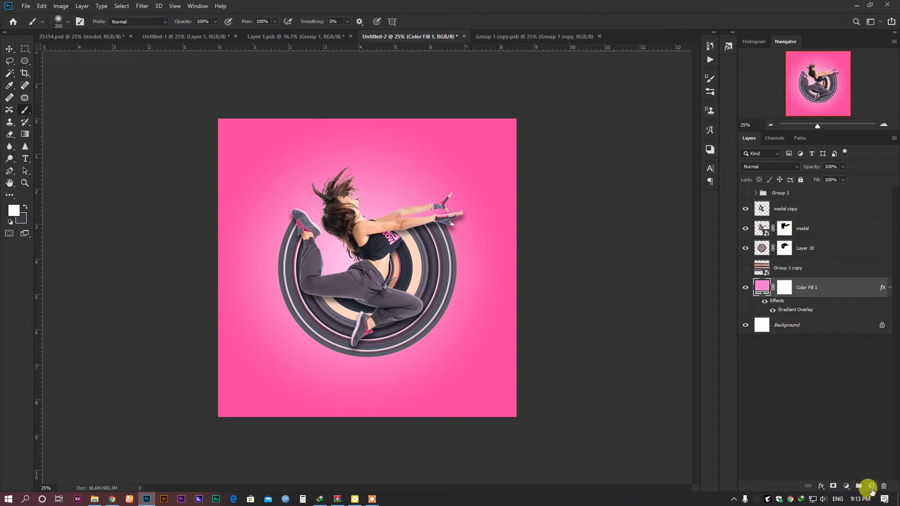
# Add a new layer above the colour fill and paint one soft black 200 px brush dab just below the circle
pyautogui.click(871, 487)
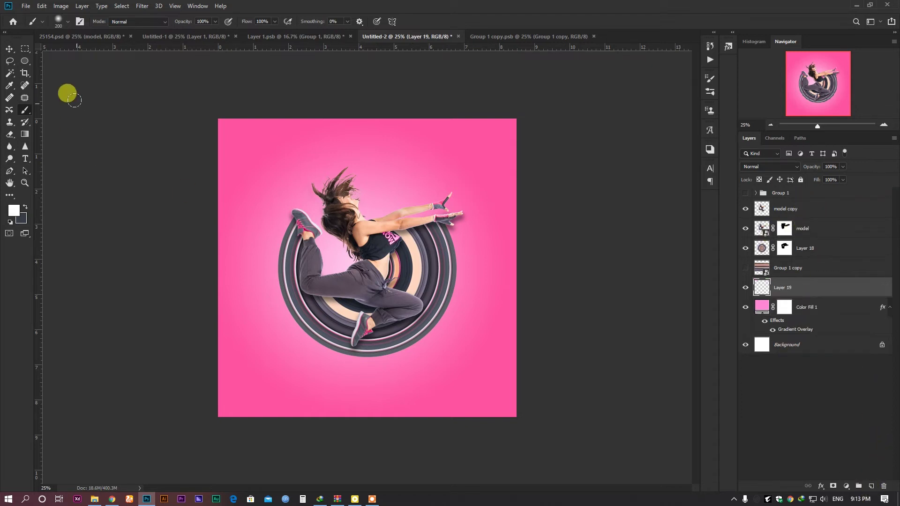
pyautogui.click(66, 26)
pyautogui.click(340, 342)
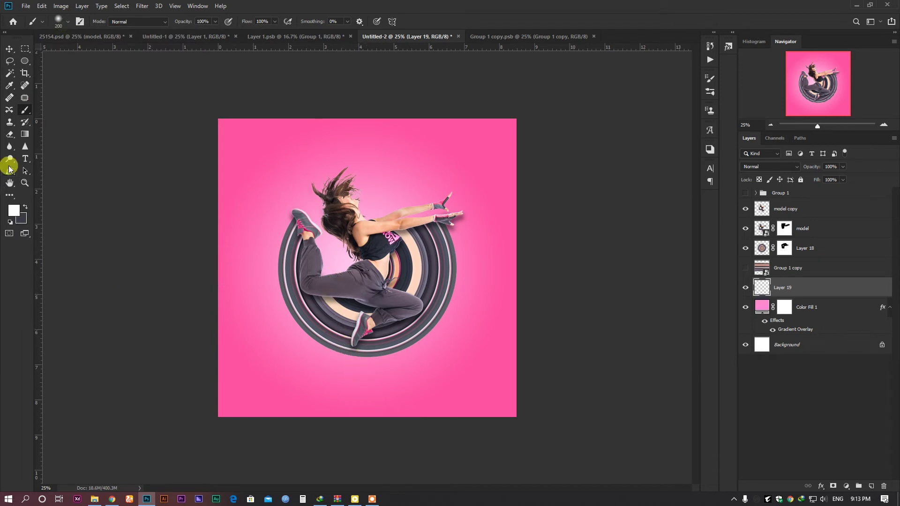
pyautogui.click(15, 215)
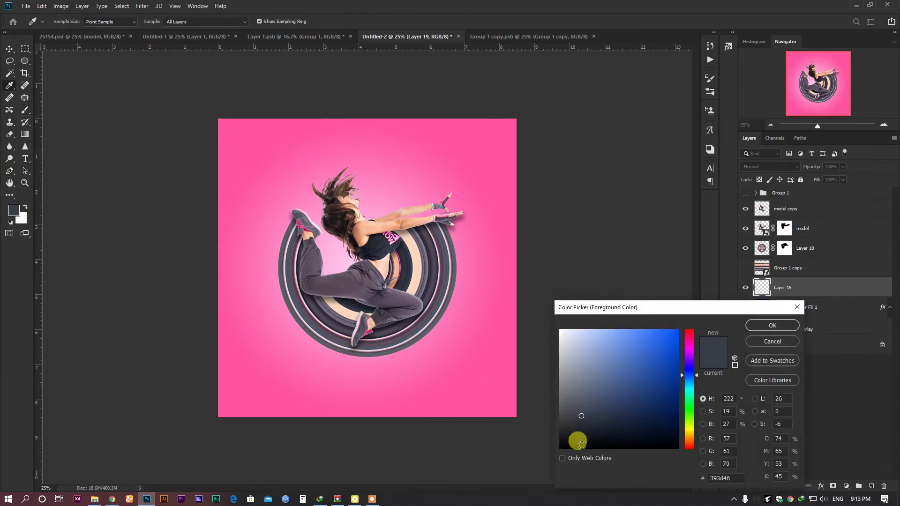
pyautogui.click(760, 327)
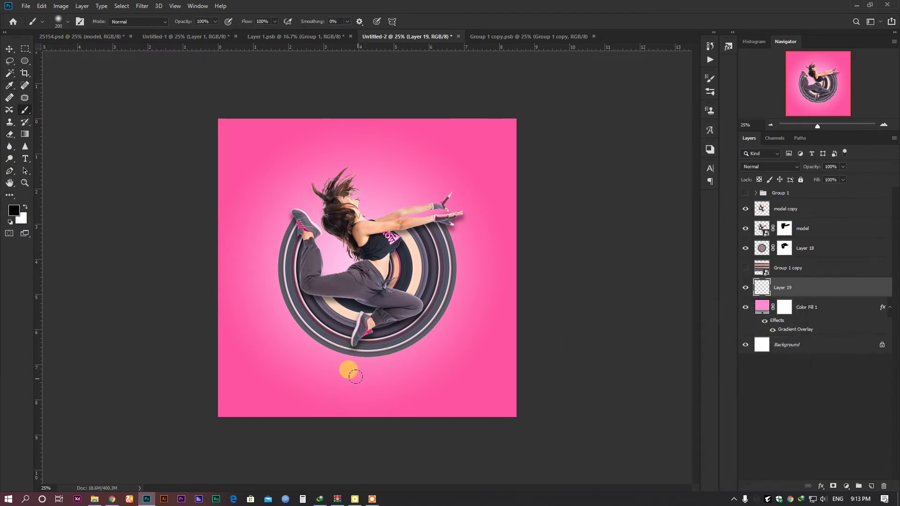
pyautogui.click(355, 376)
# Transform the black dab into a wide, flat ground shadow and move it up closer to the circle
pyautogui.hotkey('ctrl', 't')
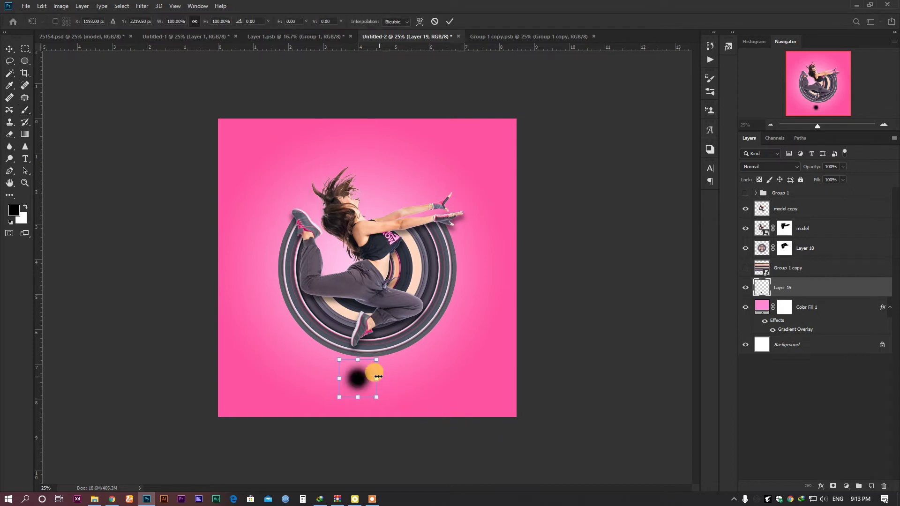
pyautogui.moveTo(378, 377)
pyautogui.mouseDown()
pyautogui.moveTo(452, 368)
pyautogui.moveTo(364, 374)
pyautogui.mouseUp()
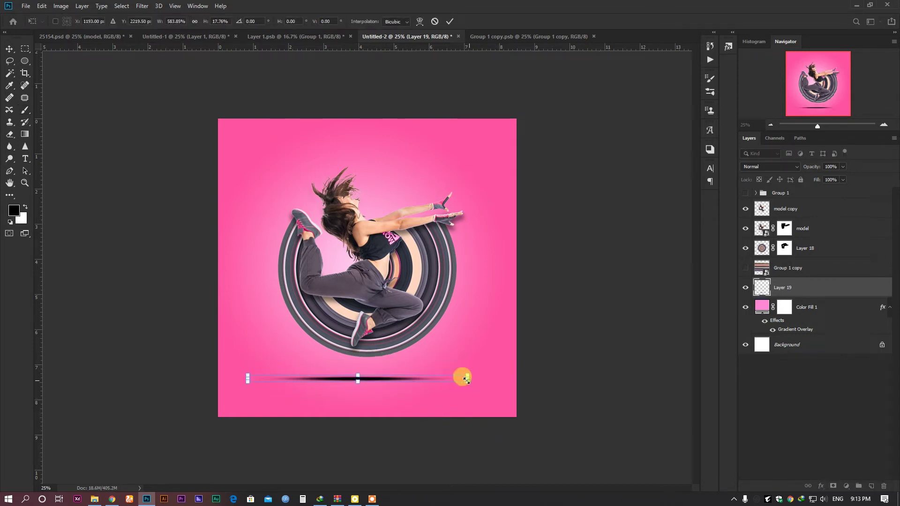
pyautogui.moveTo(466, 378); pyautogui.dragTo(445, 380)
pyautogui.click(7, 57)
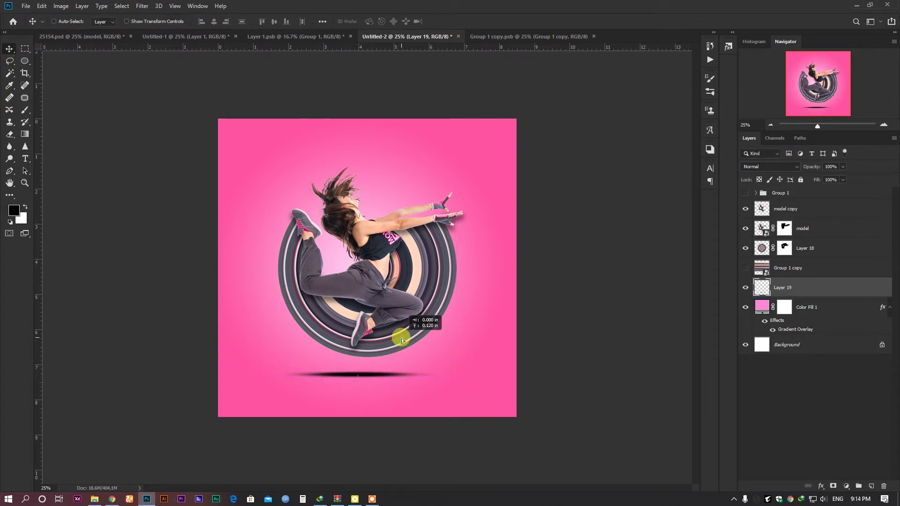
# Lower the ground shadow layer's opacity to 39% and check the model copy layer with its visibility off and on
pyautogui.click(842, 167)
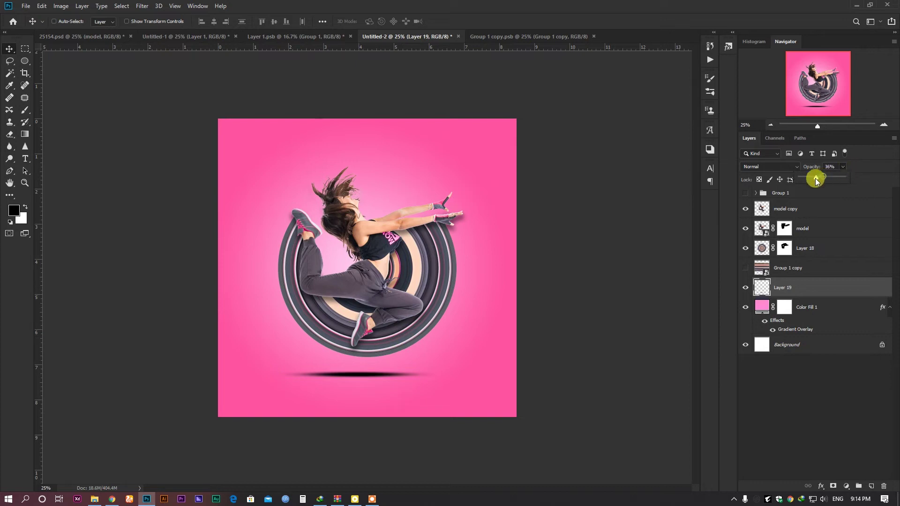
pyautogui.moveTo(815, 181); pyautogui.dragTo(811, 181)
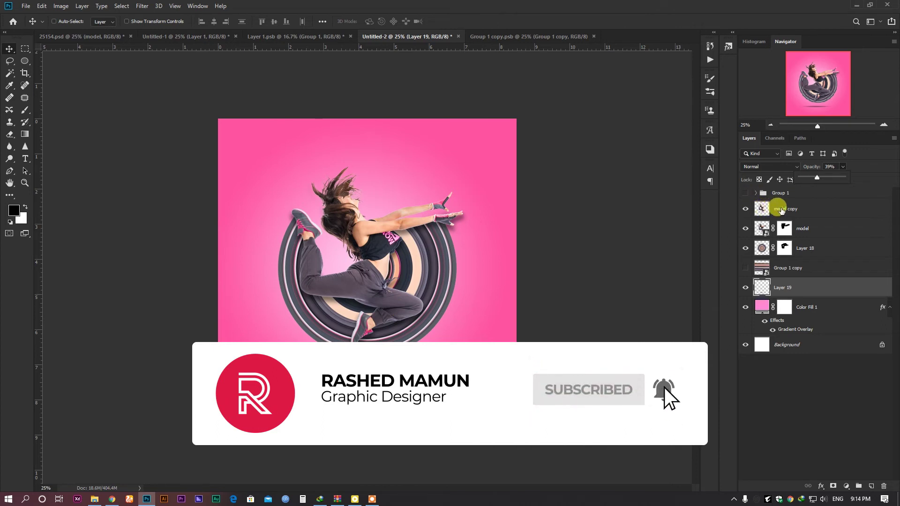
pyautogui.click(752, 209)
pyautogui.click(744, 212)
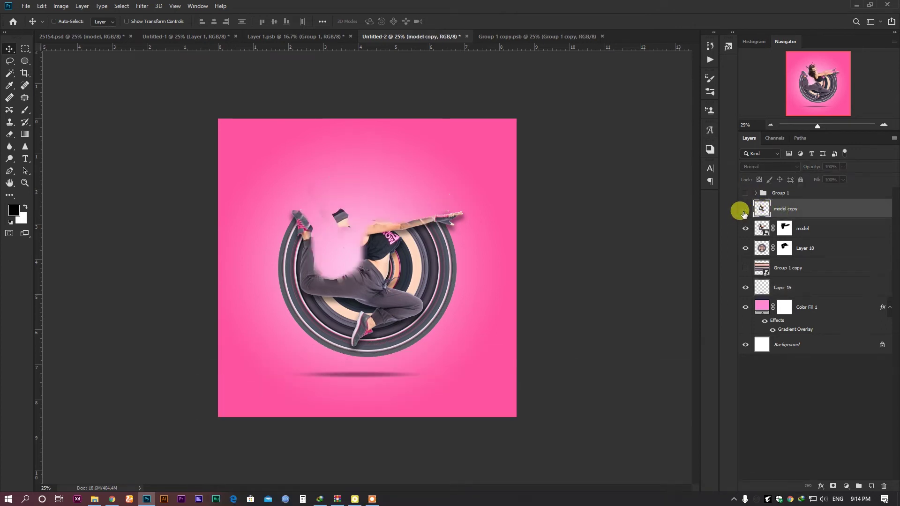
pyautogui.click(744, 212)
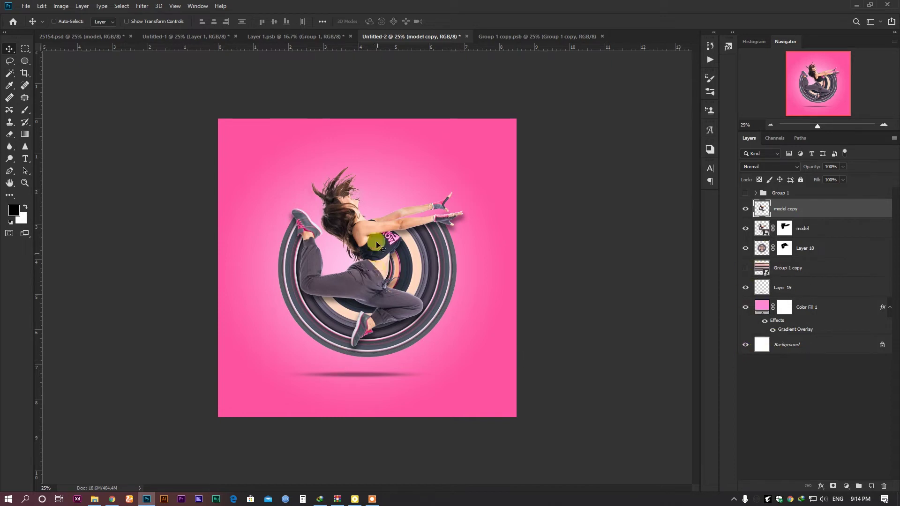
# Convert the pink colour fill to a smart object and apply Add Noise at 11.55%, Gaussian and Monochromatic
pyautogui.click(762, 306)
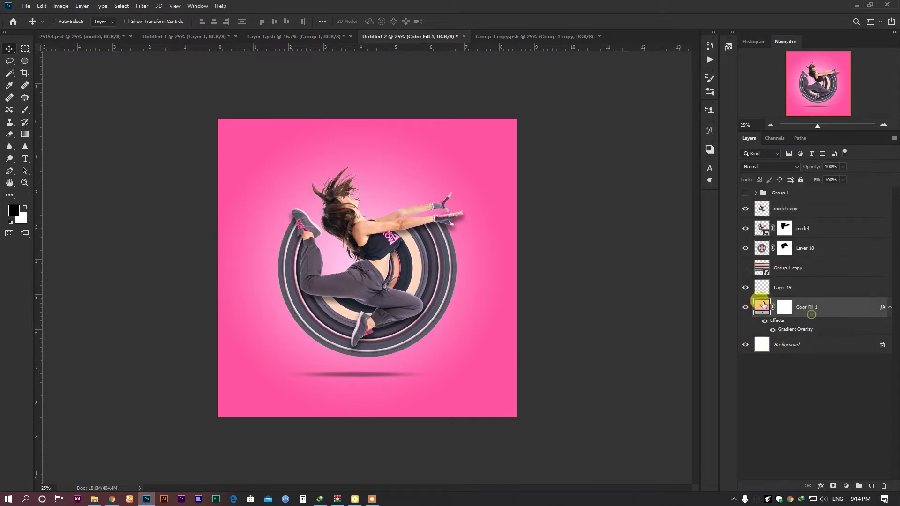
pyautogui.click(741, 308)
pyautogui.click(741, 307)
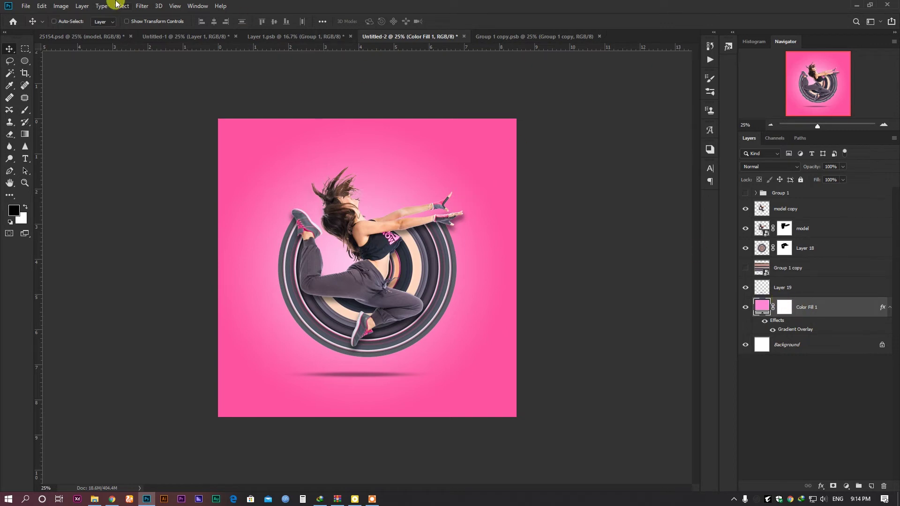
pyautogui.click(142, 5)
pyautogui.moveTo(240, 138)
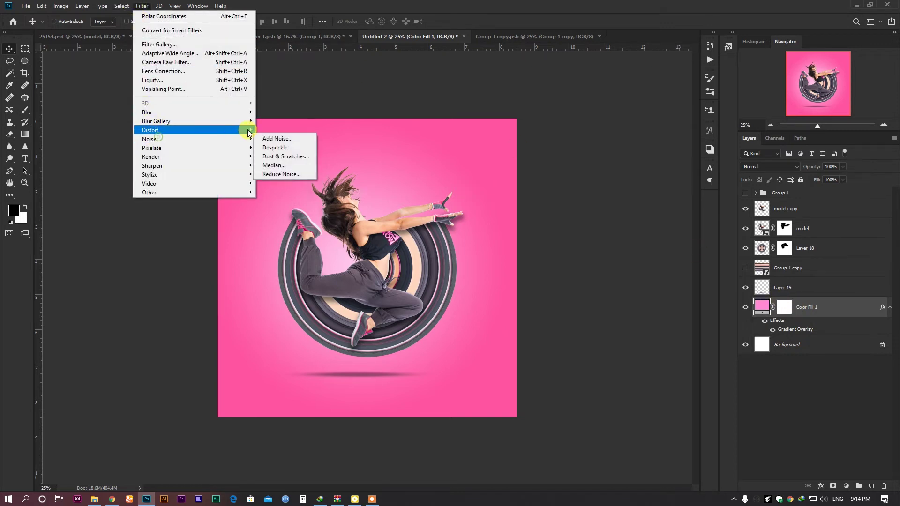
pyautogui.click(277, 138)
pyautogui.click(413, 186)
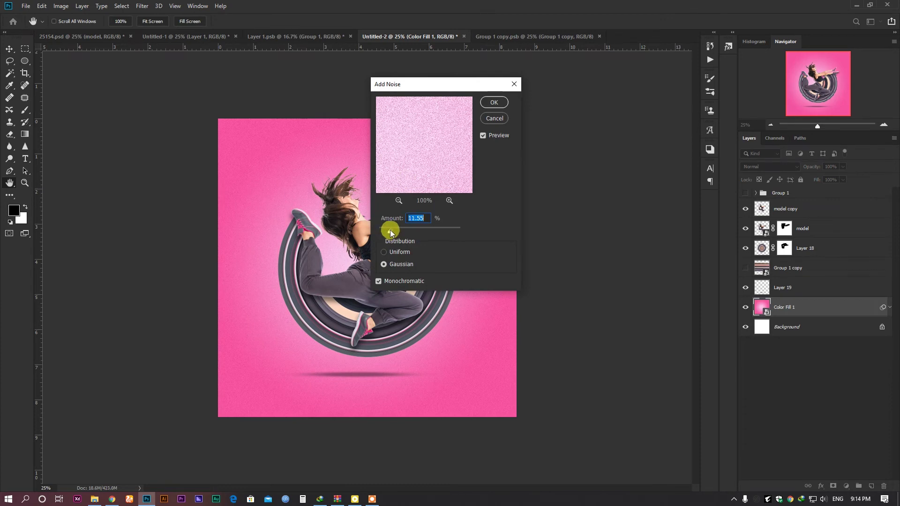
pyautogui.click(494, 102)
pyautogui.press('v')
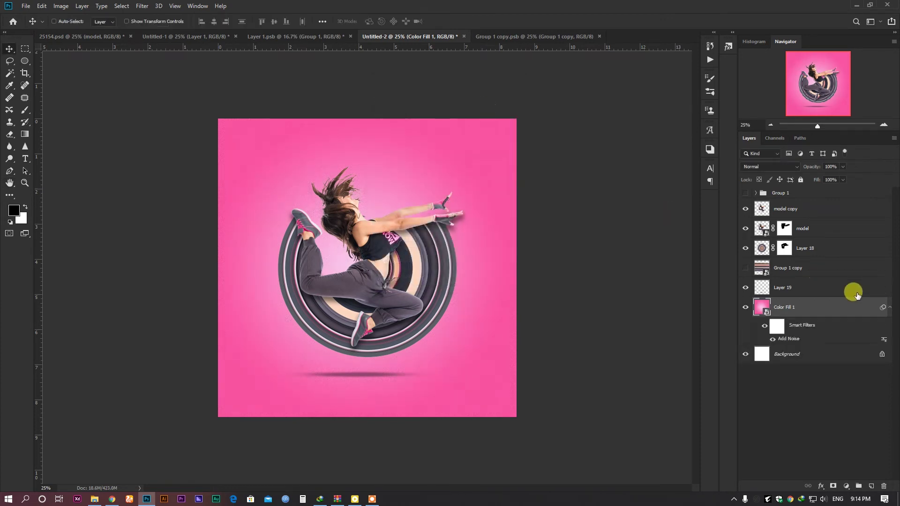
# With the colour fill and background hidden, stamp the visible artwork into a new layer above the model copy and hide the originals
pyautogui.click(788, 288)
pyautogui.moveTo(742, 307); pyautogui.dragTo(740, 359)
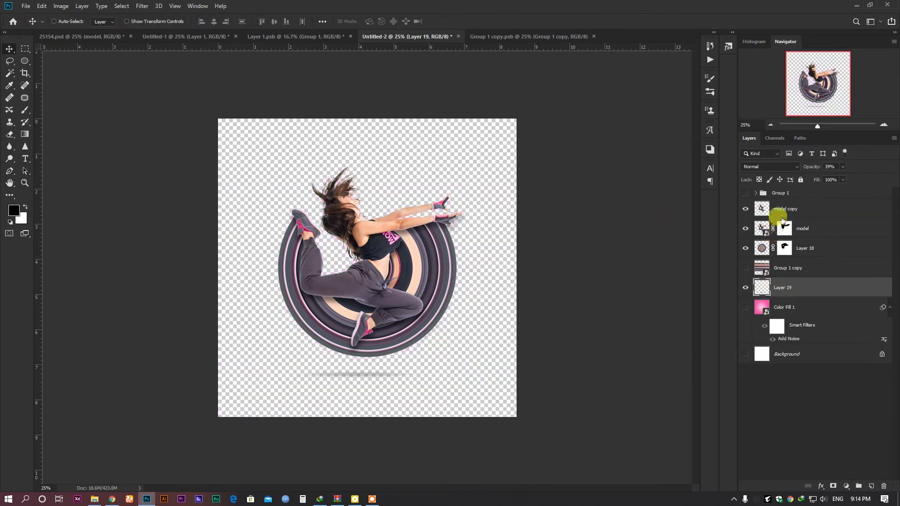
pyautogui.click(795, 207)
pyautogui.click(792, 195)
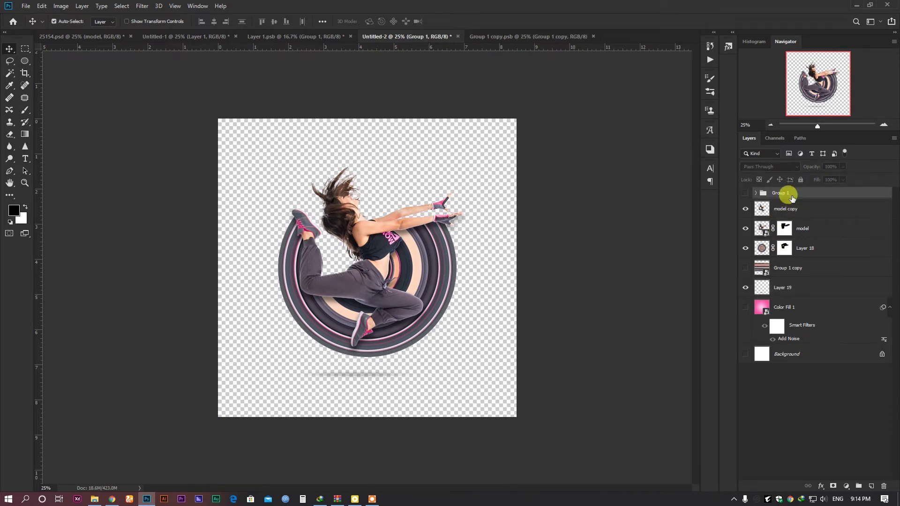
pyautogui.click(776, 207)
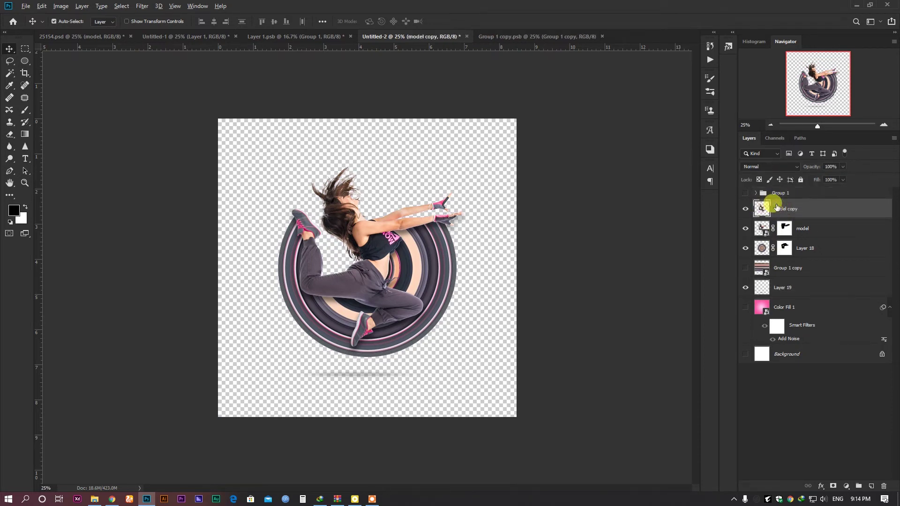
pyautogui.hotkey('ctrl', 'shift', 'alt', 'e')
pyautogui.moveTo(744, 231); pyautogui.dragTo(745, 305)
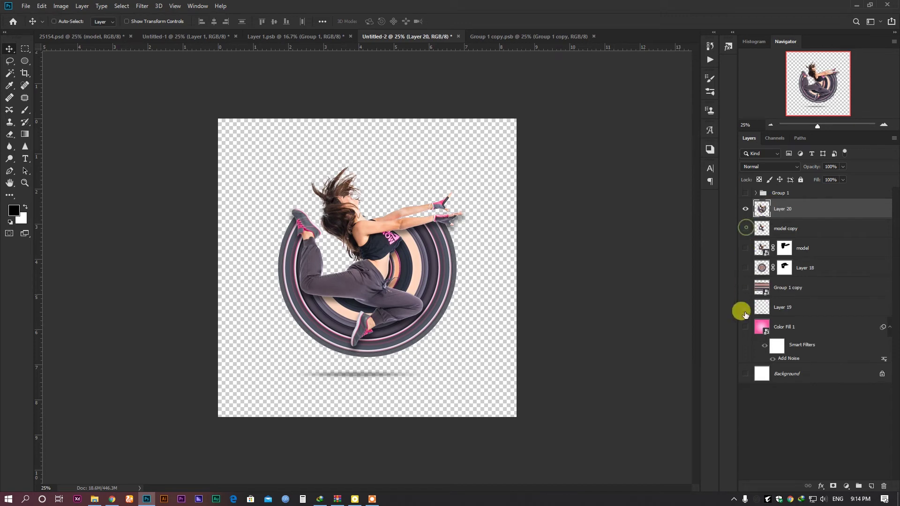
# Apply the last Add Noise filter to the stamped layer and show the pink colour fill again
pyautogui.click(143, 5)
pyautogui.click(145, 6)
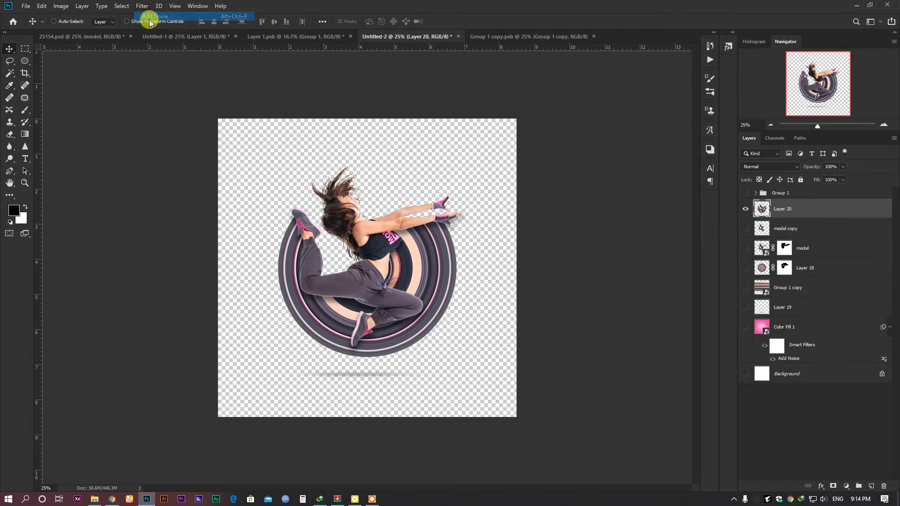
pyautogui.click(745, 326)
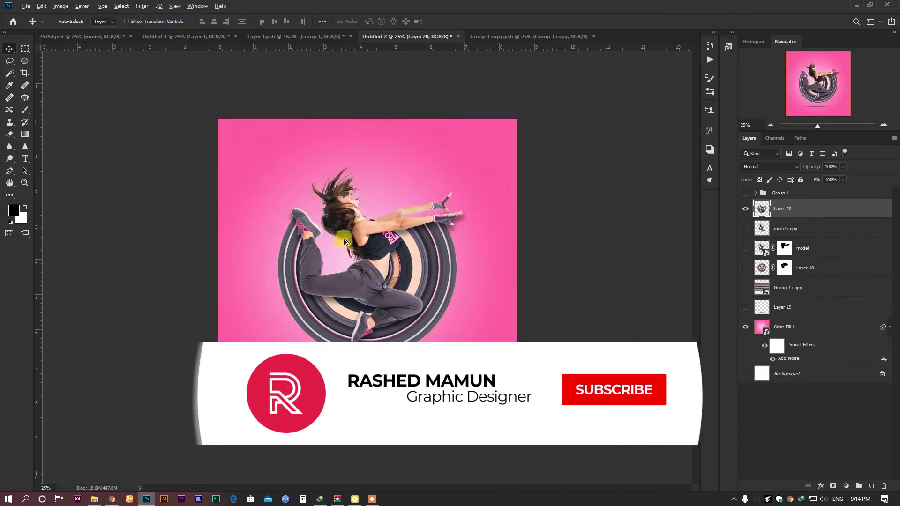
# Examine the noise grain on the model, circle and background at several zoom levels, and compare the image with the stamped layer hidden
pyautogui.scroll(2, 350, 233)
pyautogui.scroll(-1, 357, 228)
pyautogui.hotkey('ctrl', '-')
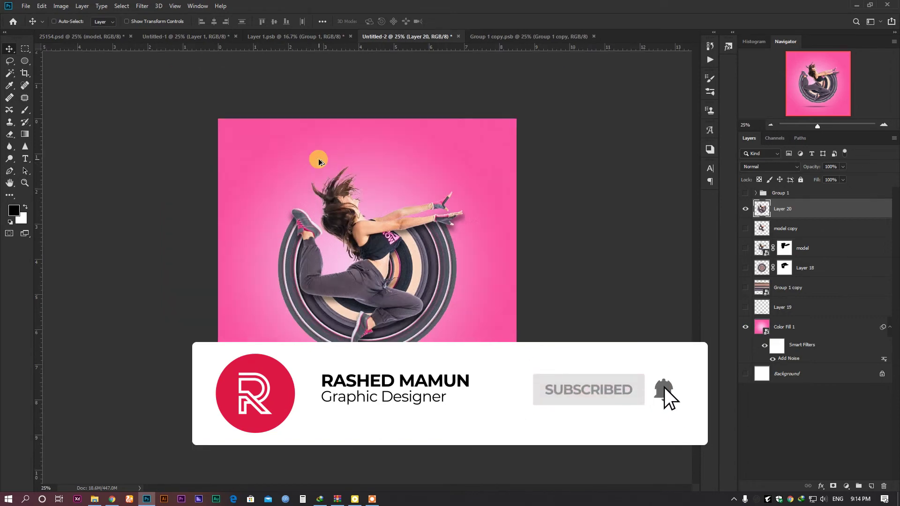
pyautogui.hotkey('ctrl', '+')
pyautogui.hotkey('ctrl', '+')
pyautogui.hotkey('ctrl', '-')
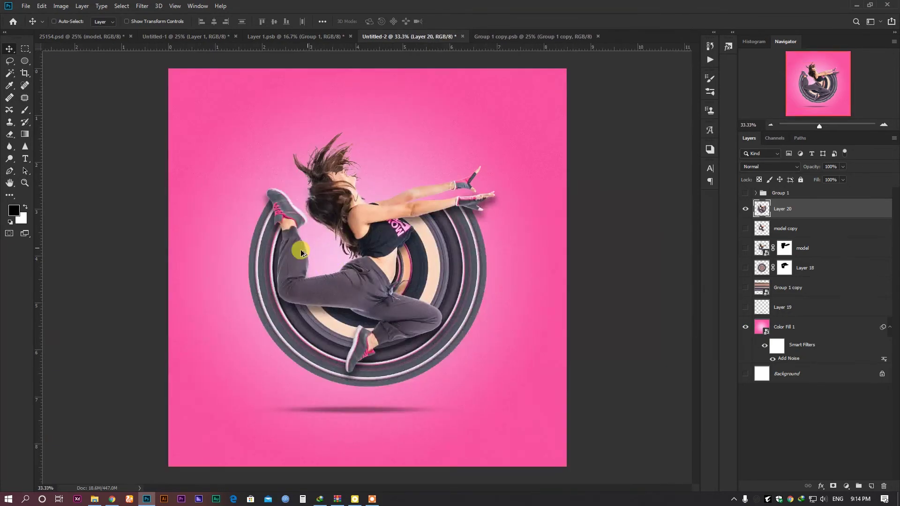
pyautogui.hotkey('ctrl', '+')
pyautogui.hotkey('ctrl', '+')
pyautogui.hotkey('ctrl', '+')
pyautogui.hotkey('ctrl', '-')
pyautogui.hotkey('ctrl', '-')
pyautogui.hotkey('ctrl', '-')
pyautogui.hotkey('ctrl', '-')
pyautogui.hotkey('ctrl', '+')
pyautogui.hotkey('ctrl', '+')
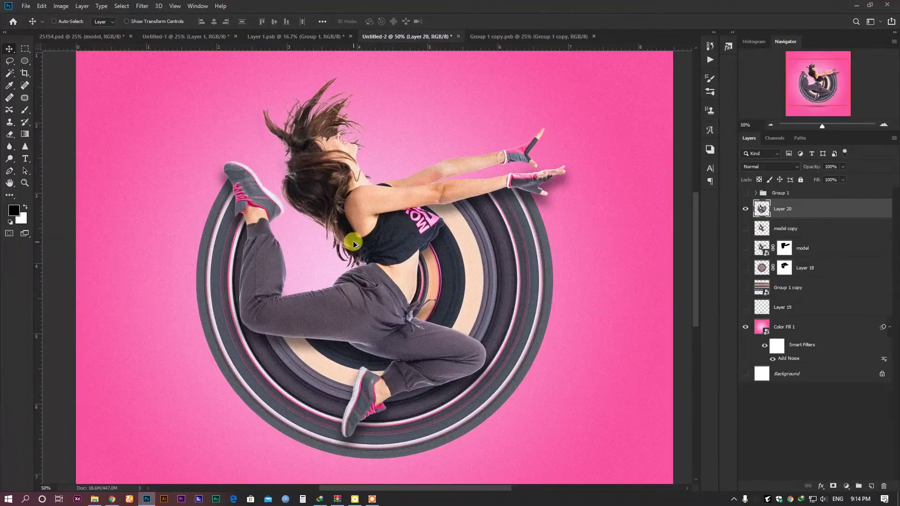
pyautogui.hotkey('ctrl', '-')
pyautogui.hotkey('ctrl', '+')
pyautogui.hotkey('ctrl', '+')
pyautogui.hotkey('ctrl', '-')
pyautogui.hotkey('ctrl', '-')
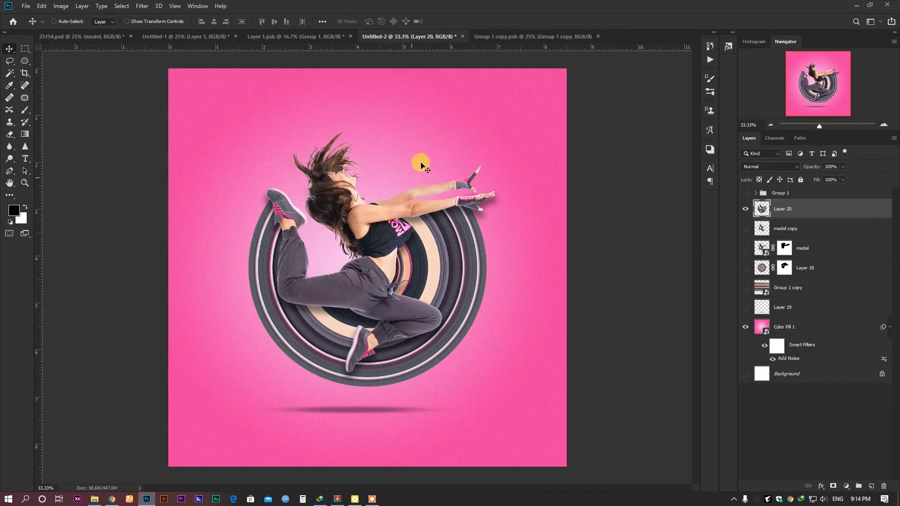
pyautogui.click(745, 209)
pyautogui.click(745, 209)
# Create a new document from the recent custom 2000 x 2000 px, 300 ppi preset
pyautogui.click(26, 5)
pyautogui.click(34, 16)
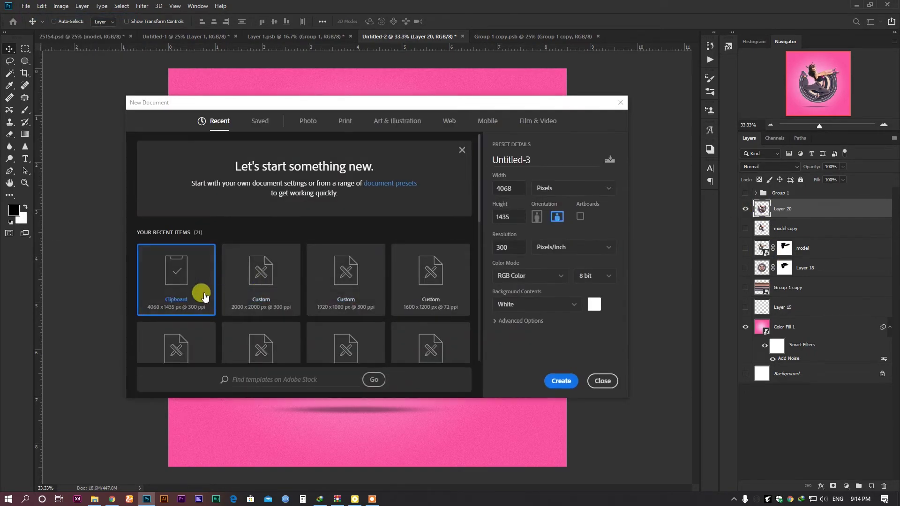
pyautogui.doubleClick(257, 288)
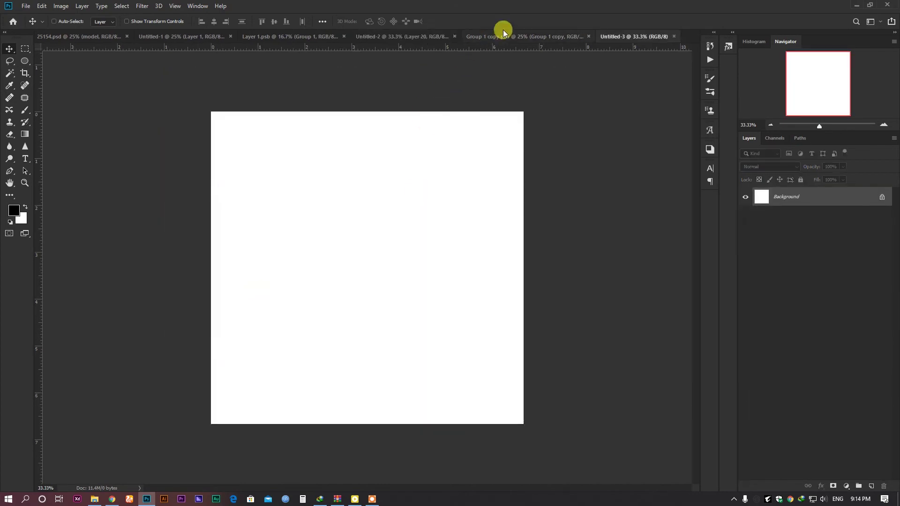
# Return to the Untitled-2 composition, hide the stamped layer, and show and select the stretched stripes layer Group 1 copy
pyautogui.click(504, 34)
pyautogui.click(405, 39)
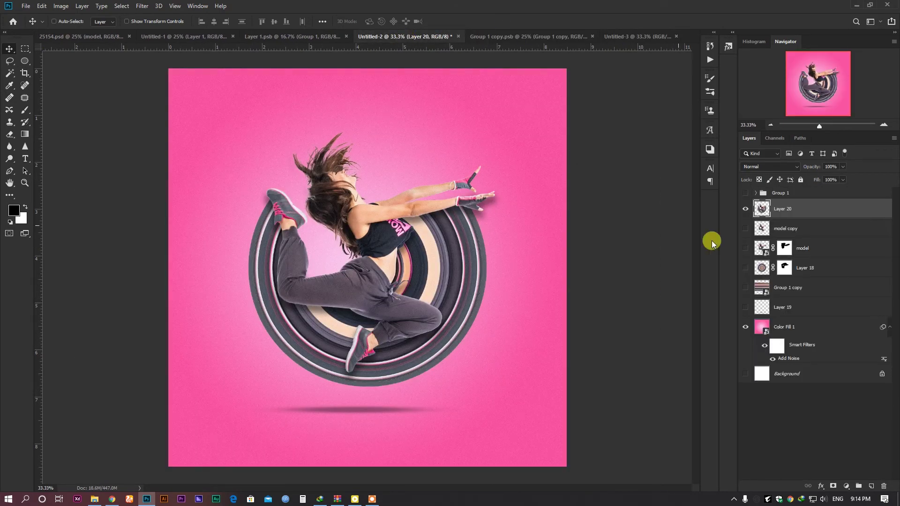
pyautogui.click(745, 208)
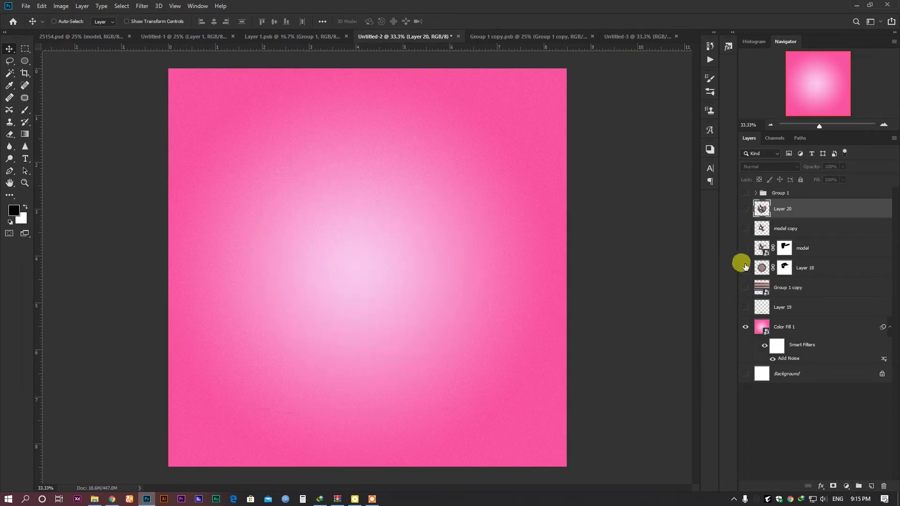
pyautogui.click(744, 289)
pyautogui.click(792, 286)
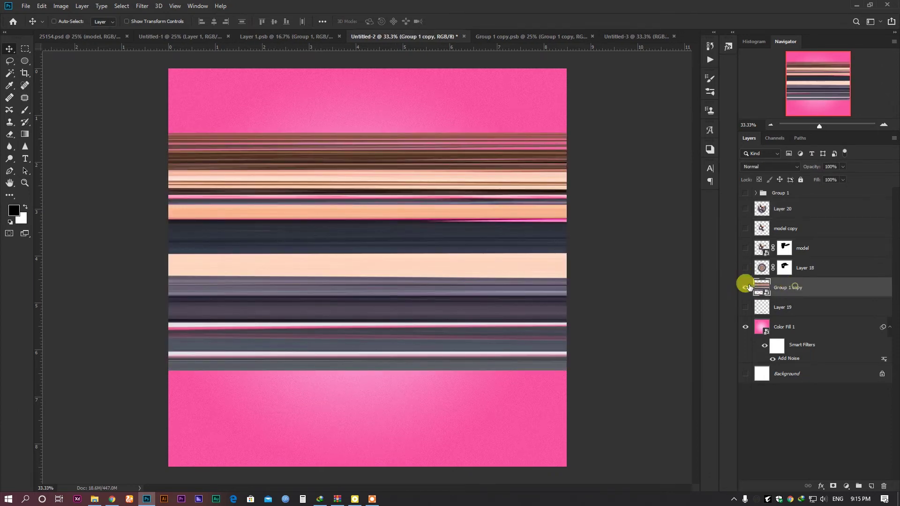
# Show the model copy layer, select it together with the stretched stripes, and copy both into the Untitled-3 document
pyautogui.click(744, 247)
pyautogui.click(744, 248)
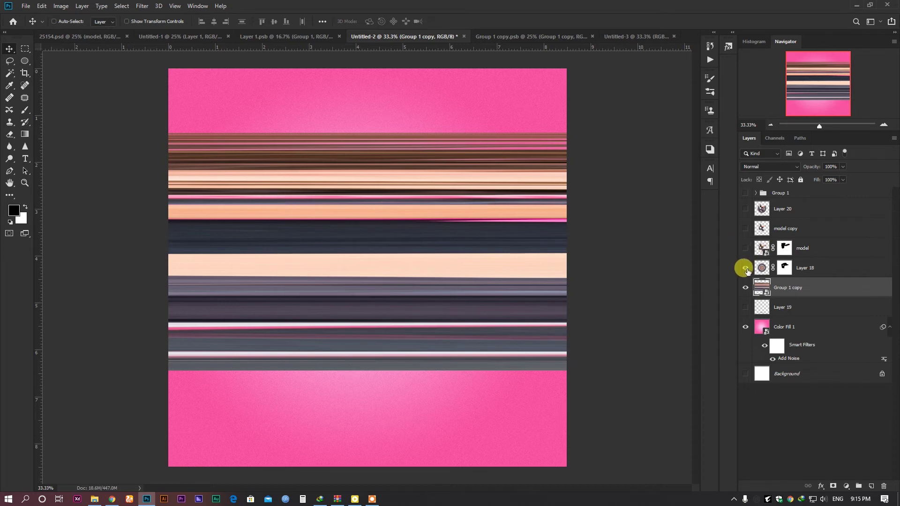
pyautogui.click(744, 266)
pyautogui.click(744, 266)
pyautogui.click(745, 210)
pyautogui.click(745, 209)
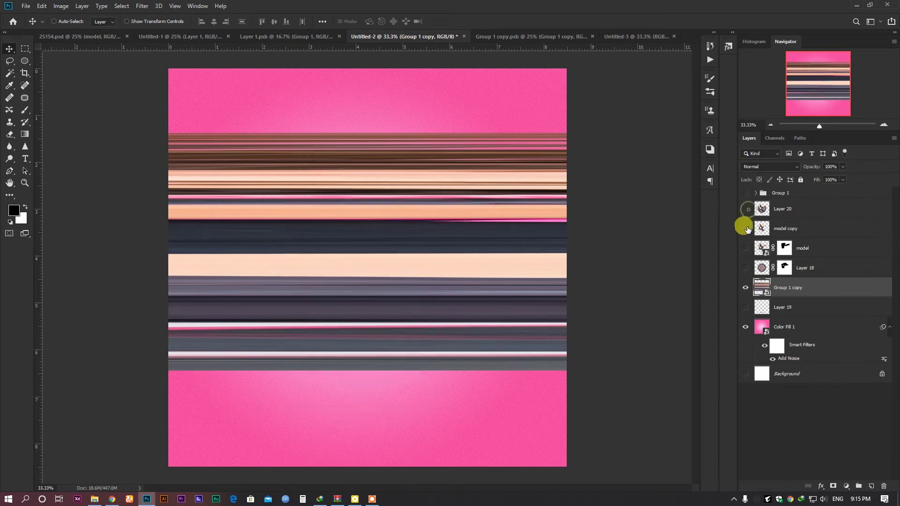
pyautogui.click(744, 229)
pyautogui.click(745, 228)
pyautogui.click(745, 228)
pyautogui.keyDown('ctrl'); pyautogui.click(771, 231); pyautogui.keyUp('ctrl')
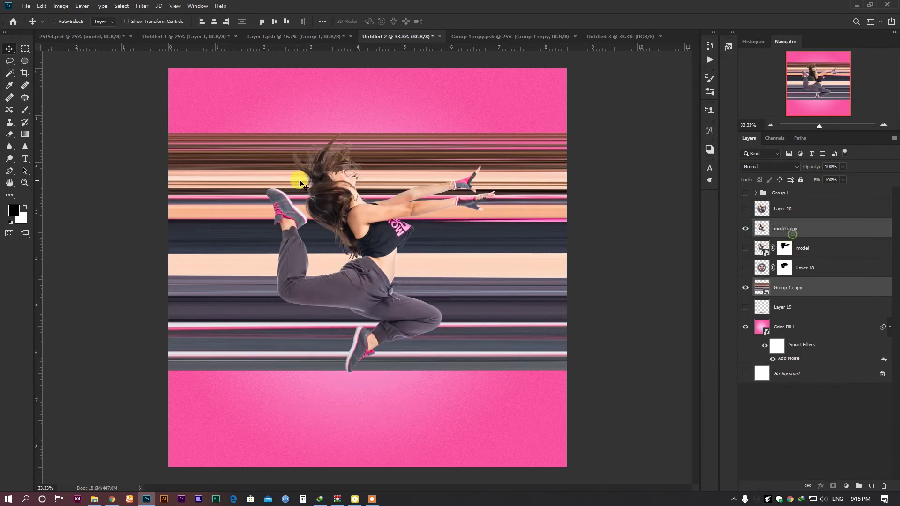
pyautogui.moveTo(297, 176); pyautogui.dragTo(474, 256)
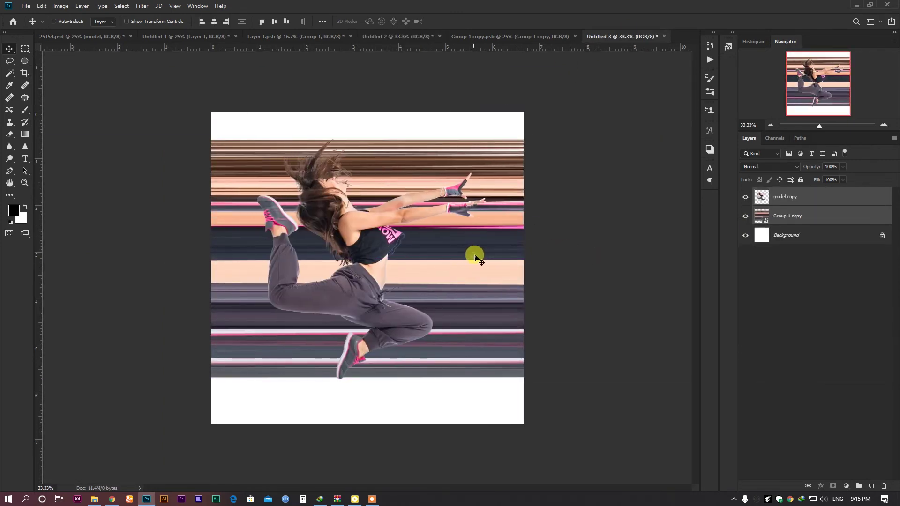
# Scale the model and stripes together to about 66% and place them with the model centred on the canvas
pyautogui.hotkey('ctrl', 't')
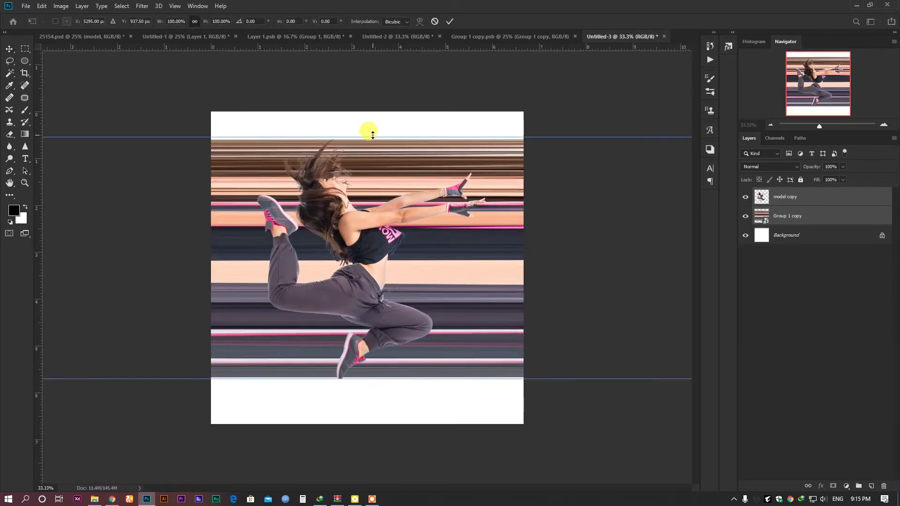
pyautogui.moveTo(372, 135); pyautogui.dragTo(403, 221)
pyautogui.moveTo(522, 275); pyautogui.dragTo(298, 251)
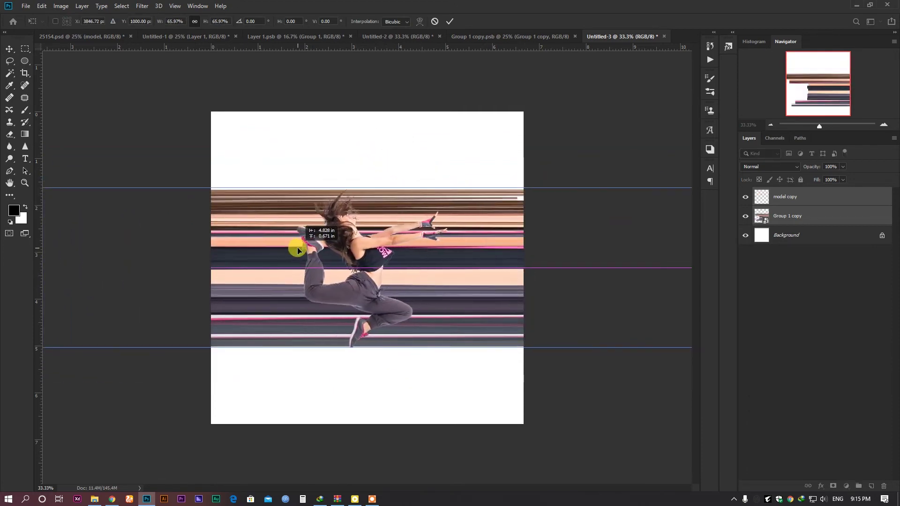
pyautogui.press('Return')
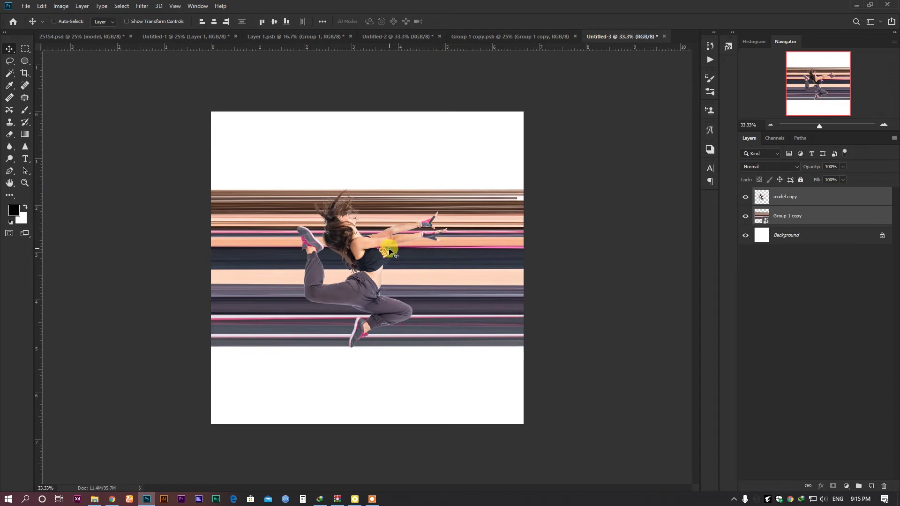
# Select only the model copy layer and move the model to the right along the stripes
pyautogui.hotkey('ctrl', '+')
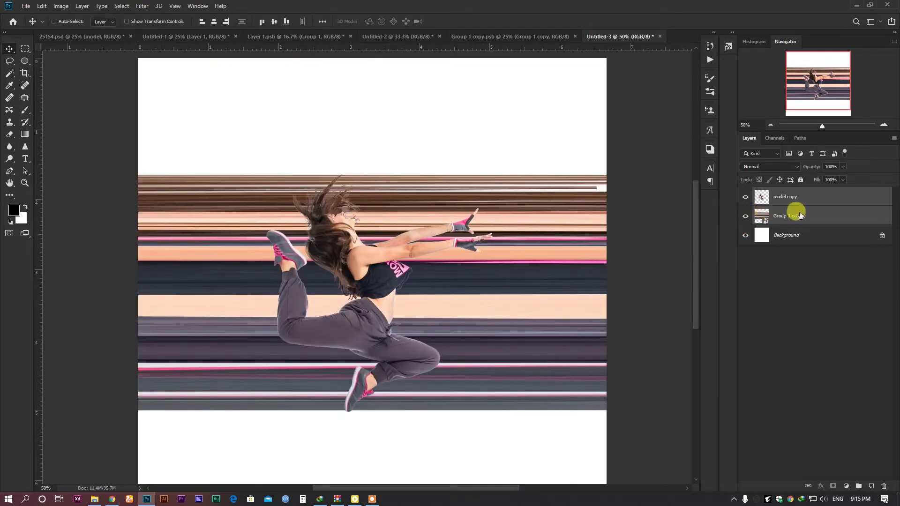
pyautogui.click(795, 212)
pyautogui.click(789, 194)
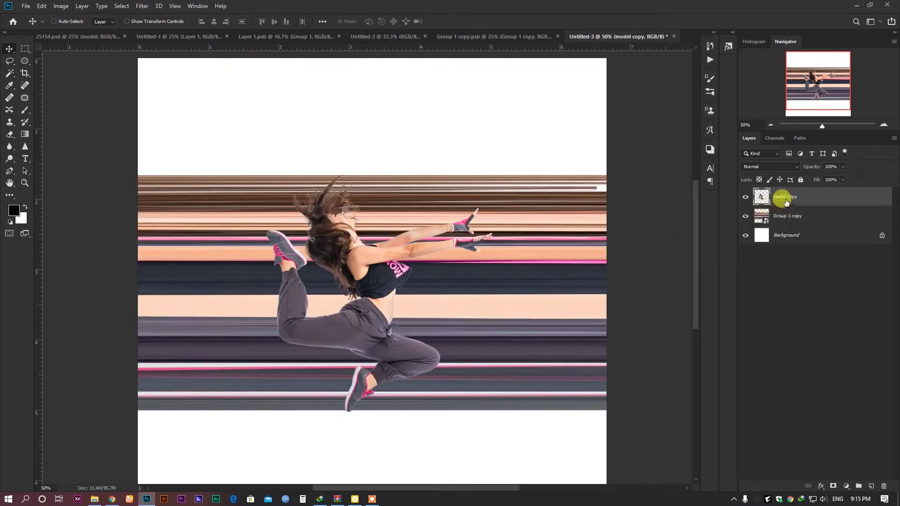
pyautogui.moveTo(359, 256); pyautogui.dragTo(452, 240)
# Widen the canvas equally on both sides with the Crop tool set to W x H x Resolution without values, keeping the height
pyautogui.hotkey('ctrl', '-')
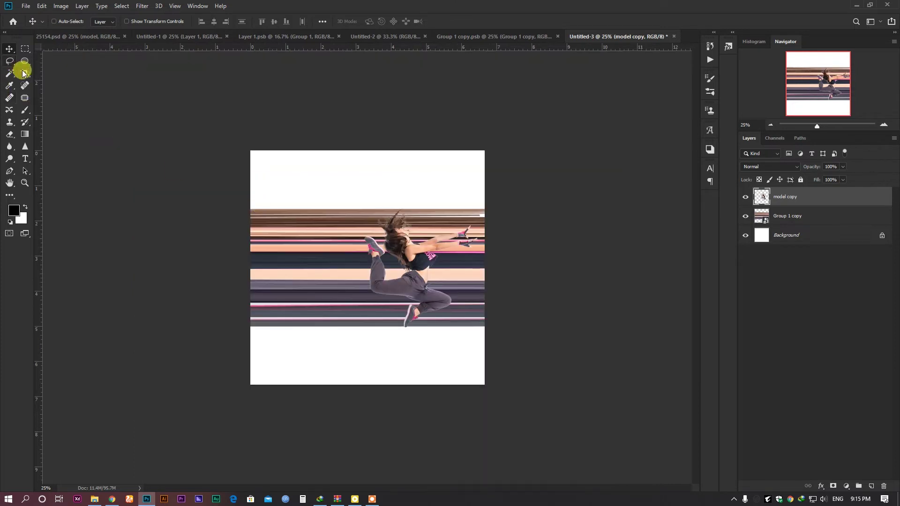
pyautogui.click(24, 73)
pyautogui.moveTo(485, 267); pyautogui.dragTo(516, 257)
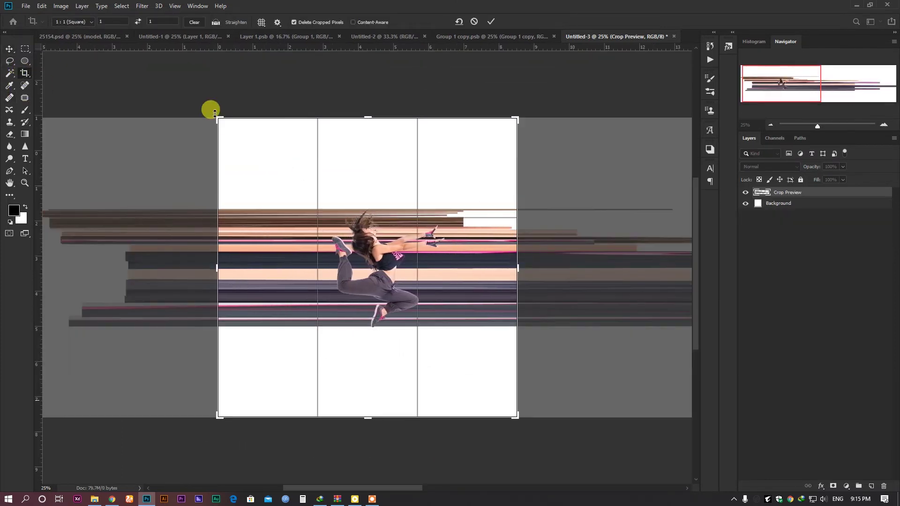
pyautogui.click(89, 21)
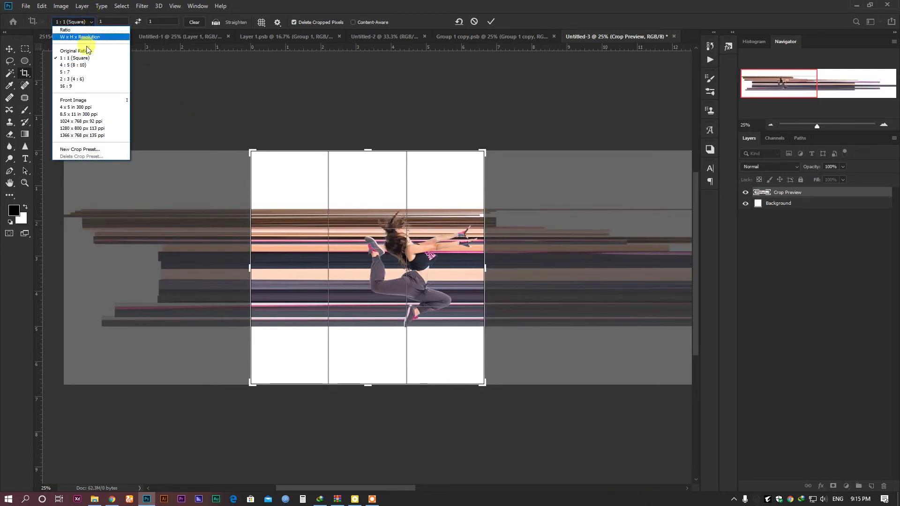
pyautogui.click(87, 36)
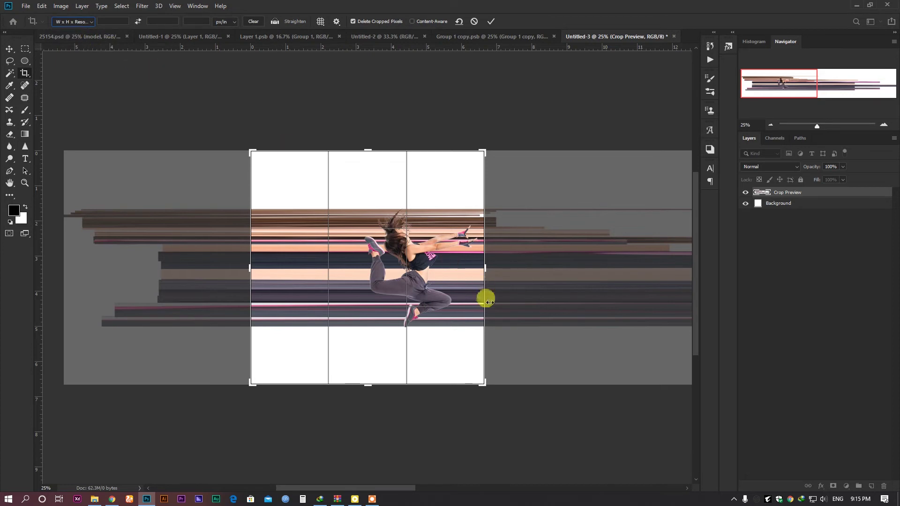
pyautogui.moveTo(486, 268); pyautogui.dragTo(558, 272)
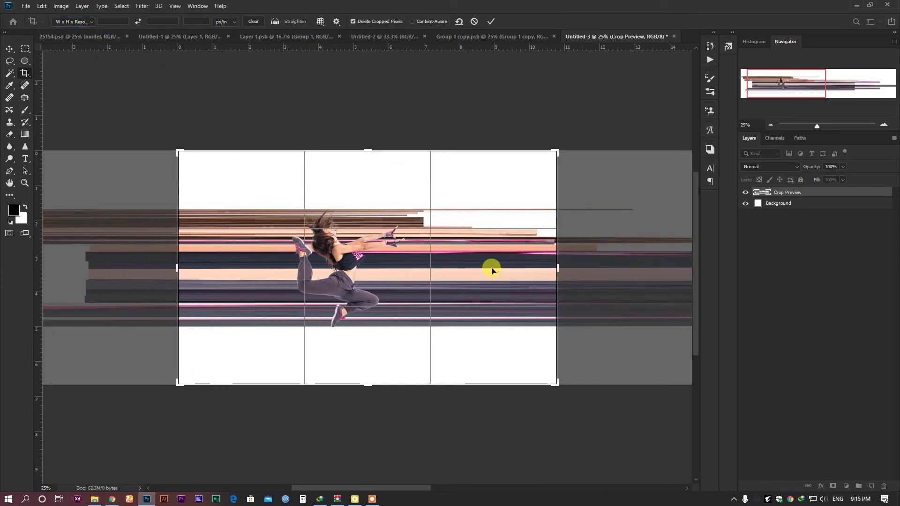
pyautogui.click(9, 50)
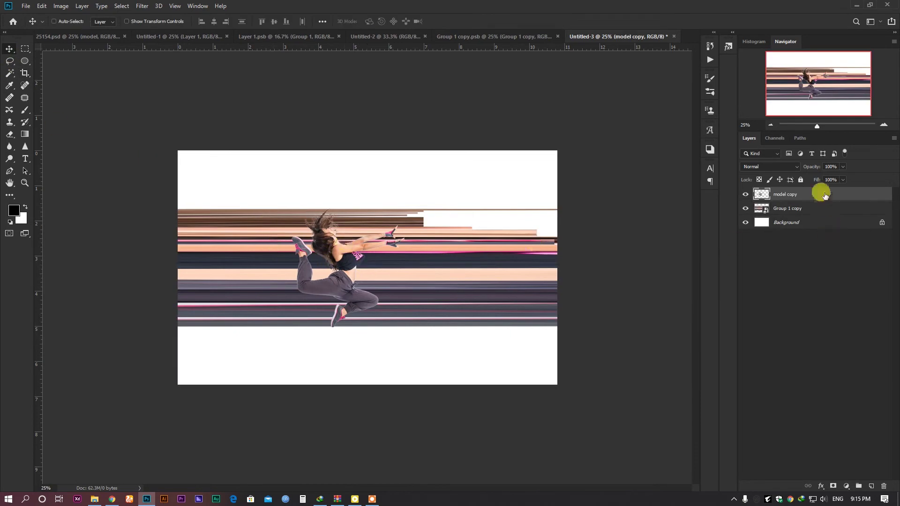
# Shift the Group 1 copy stripes to the right, and move the model copy layer right along them
pyautogui.click(787, 208)
pyautogui.moveTo(322, 206); pyautogui.dragTo(398, 218)
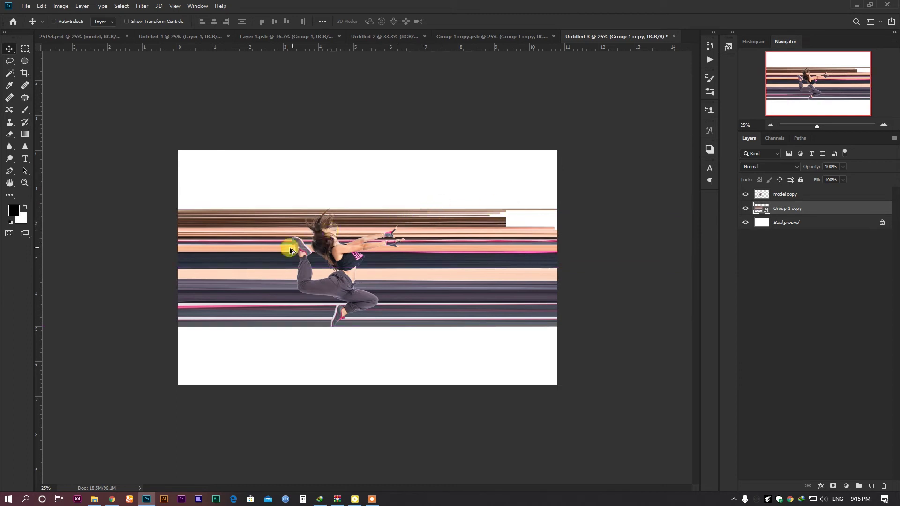
pyautogui.hotkey('ctrl', '+')
pyautogui.click(768, 193)
pyautogui.moveTo(352, 195); pyautogui.dragTo(449, 194)
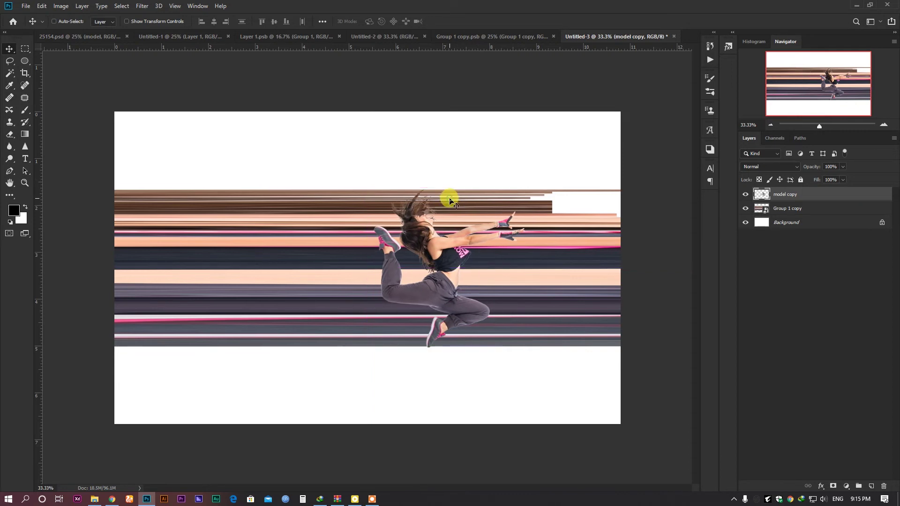
# Select the whole canvas area on the Group 1 copy stripes layer and copy it to a new layer
pyautogui.click(787, 214)
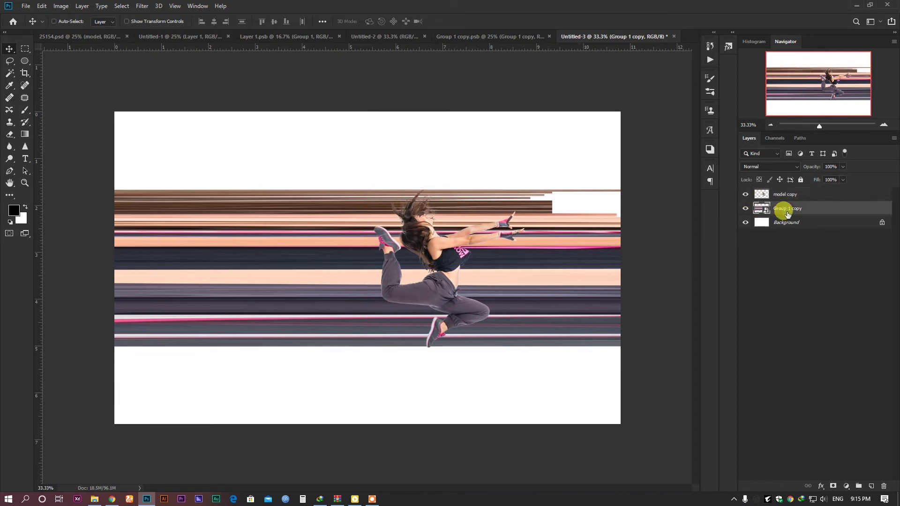
pyautogui.click(28, 50)
pyautogui.moveTo(101, 100); pyautogui.dragTo(644, 428)
pyautogui.hotkey('ctrl', 'j')
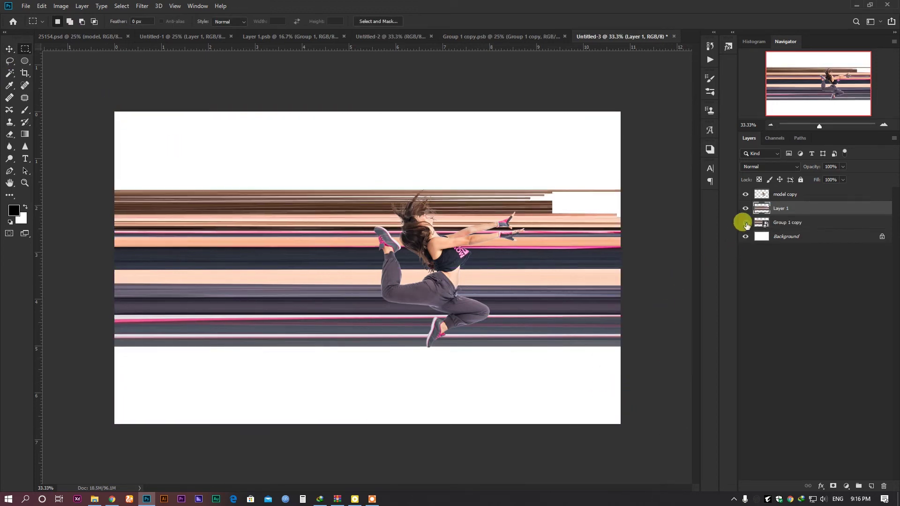
# Hide the Group 1 copy layer, load the new stripes layer's outline as a selection to check its extent, and deselect it
pyautogui.click(742, 208)
pyautogui.click(742, 208)
pyautogui.click(742, 209)
pyautogui.click(743, 209)
pyautogui.keyDown('ctrl'); pyautogui.click(760, 208); pyautogui.keyUp('ctrl')
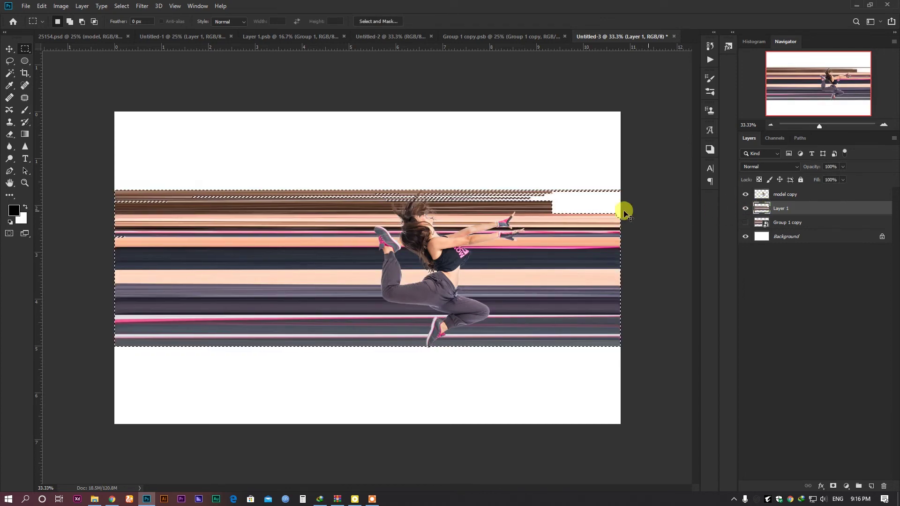
pyautogui.click(506, 195)
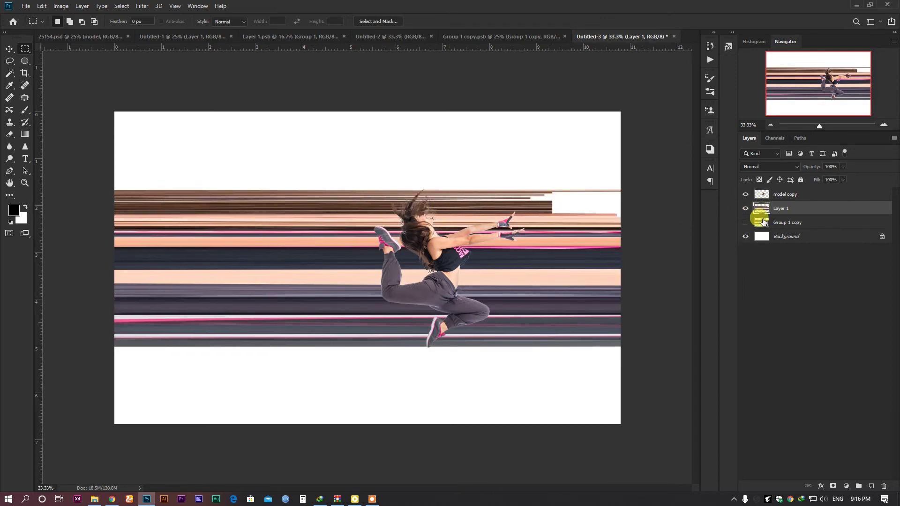
pyautogui.click(458, 257)
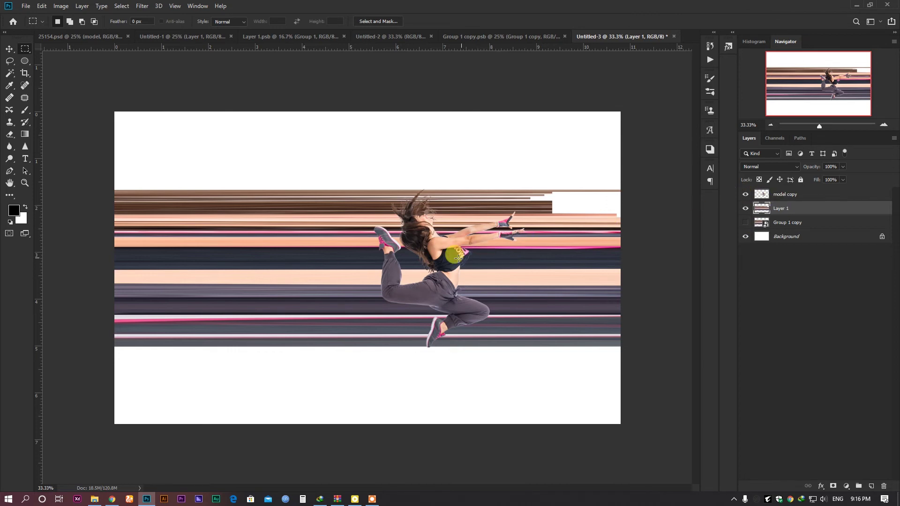
# Try warping the stripes with the upper-left corner raised and the lower-left corner folded over them, and undo the warp
pyautogui.hotkey('ctrl', 't')
pyautogui.rightClick(241, 255)
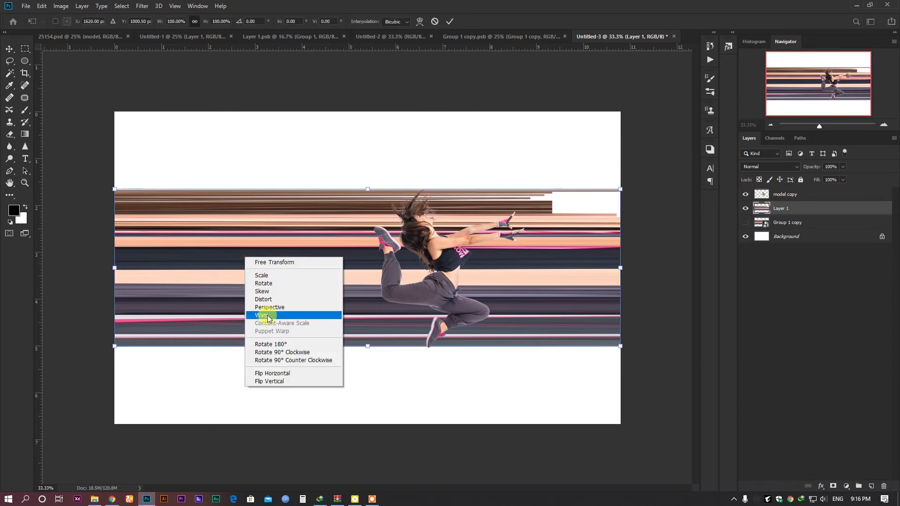
pyautogui.click(267, 317)
pyautogui.moveTo(112, 192); pyautogui.dragTo(100, 52)
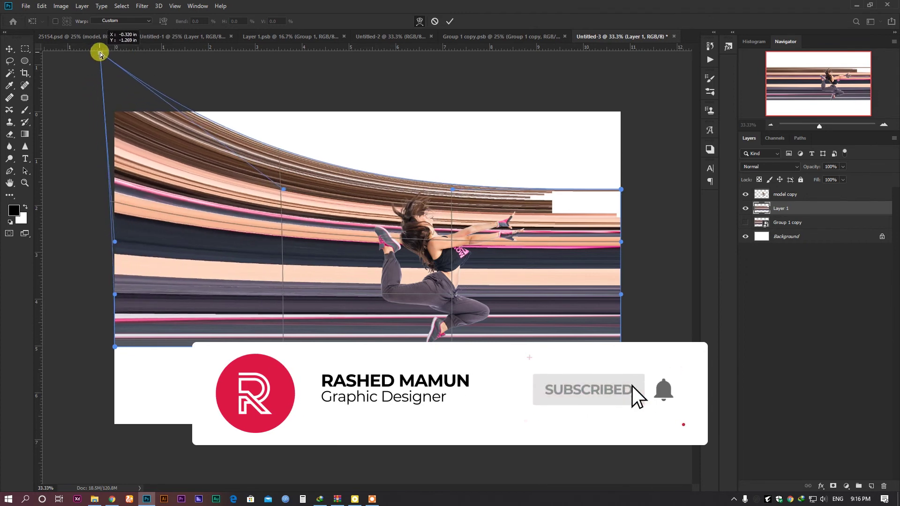
pyautogui.moveTo(115, 347); pyautogui.dragTo(334, 162)
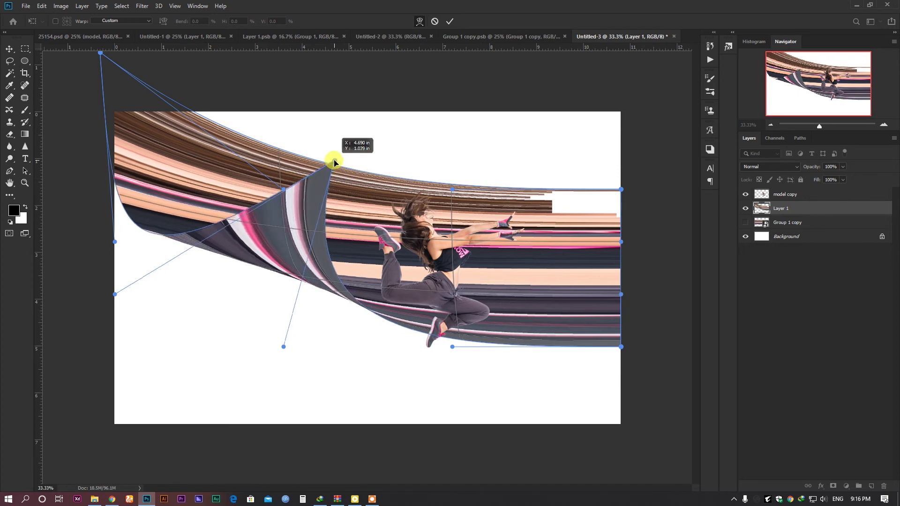
pyautogui.press('Return')
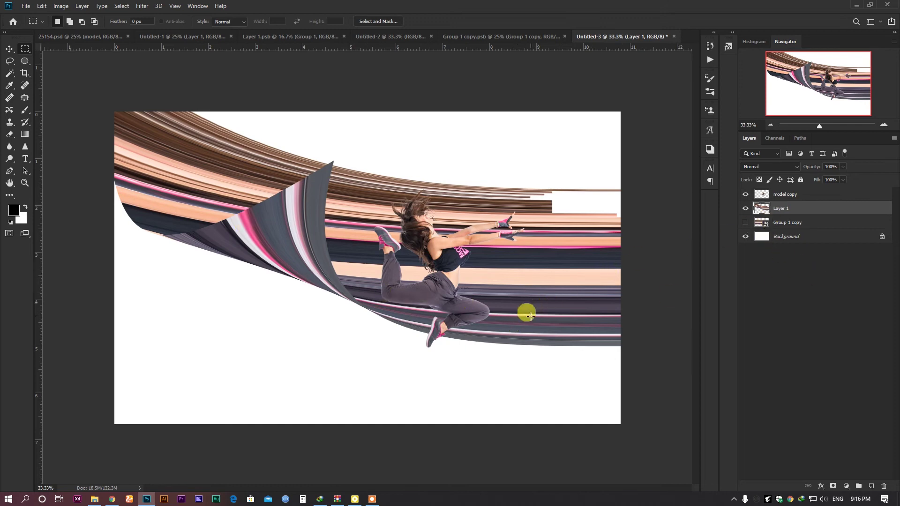
pyautogui.hotkey('ctrl', 'z')
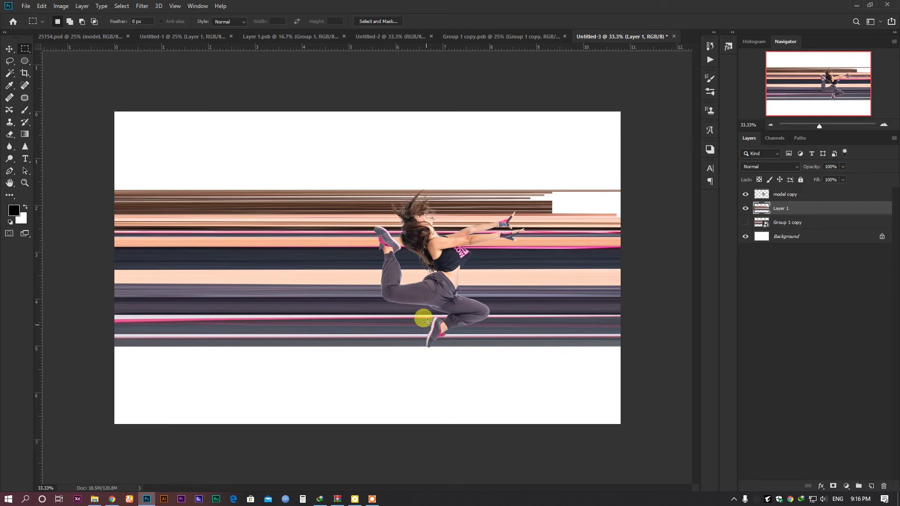
# Warp the new stripes layer so its left end flares out to the canvas's upper-left and lower-left corners
pyautogui.hotkey('ctrl', 't')
pyautogui.rightClick(327, 314)
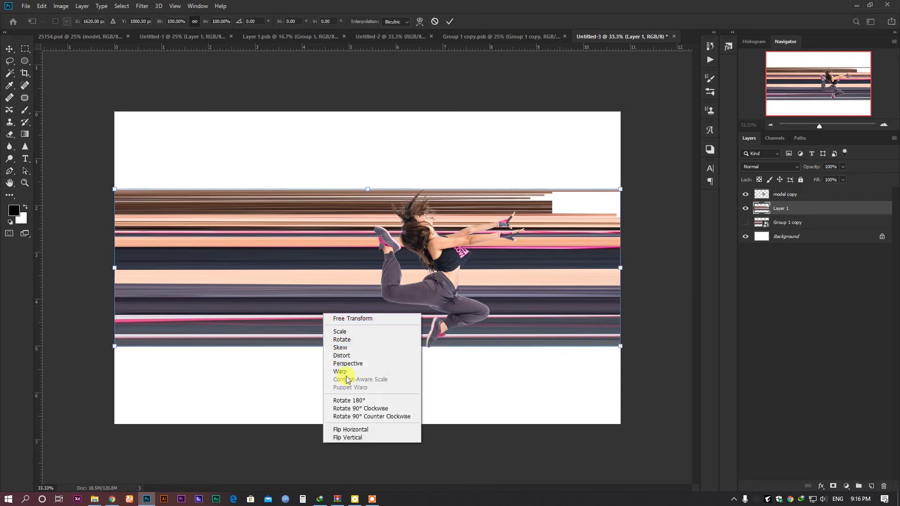
pyautogui.click(345, 371)
pyautogui.moveTo(111, 350); pyautogui.dragTo(280, 127)
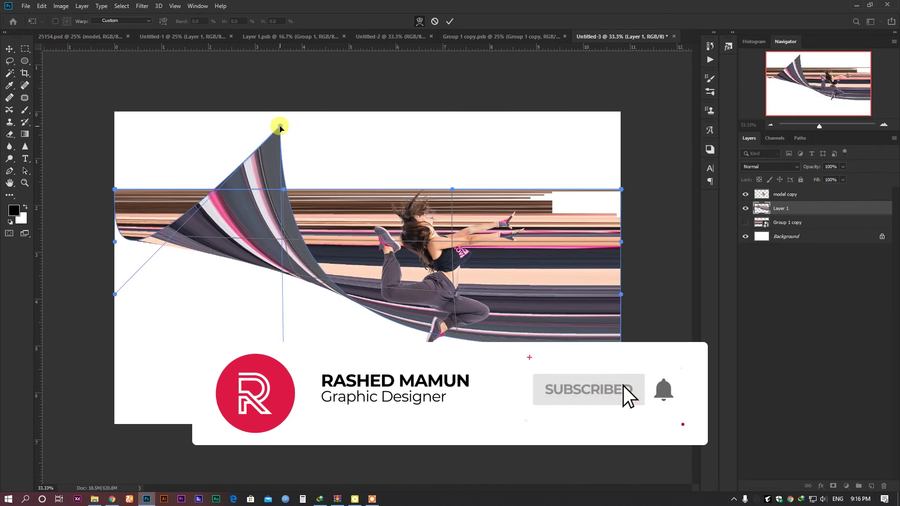
pyautogui.hotkey('ctrl', 'z')
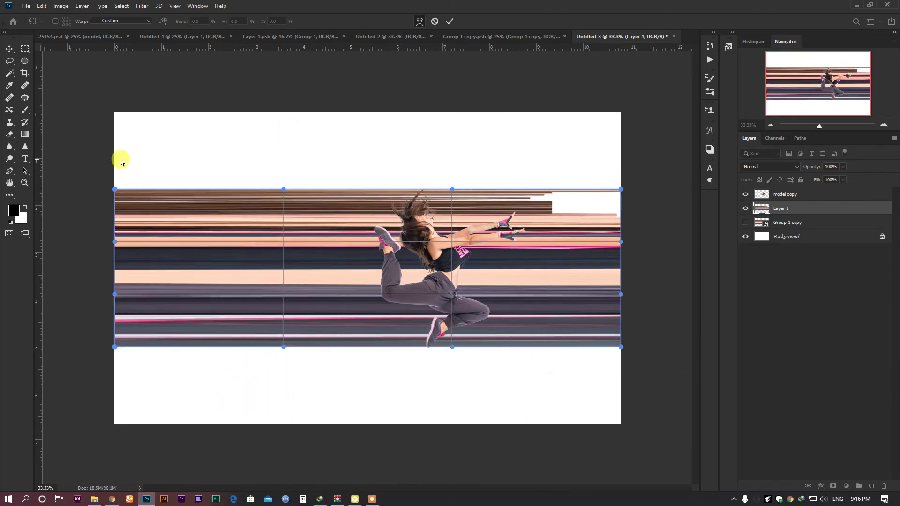
pyautogui.moveTo(114, 194); pyautogui.dragTo(115, 113)
pyautogui.moveTo(115, 347); pyautogui.dragTo(117, 424)
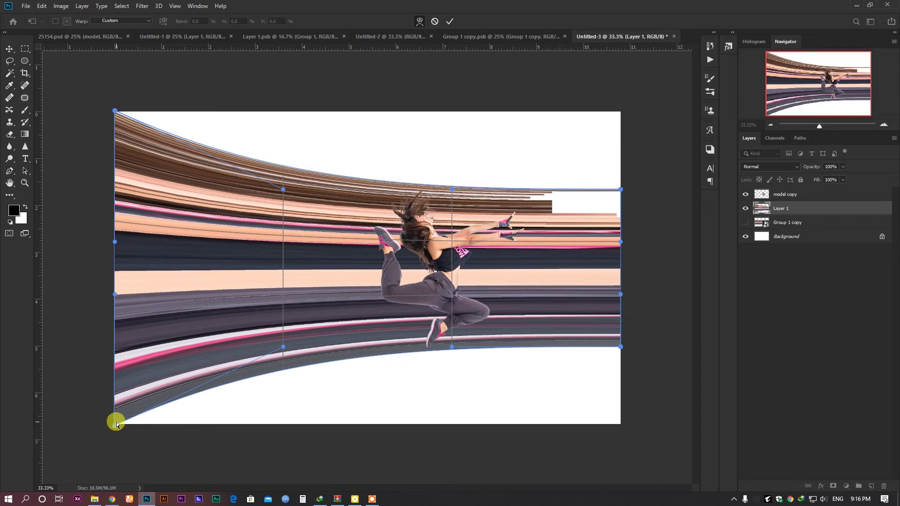
pyautogui.press('Return')
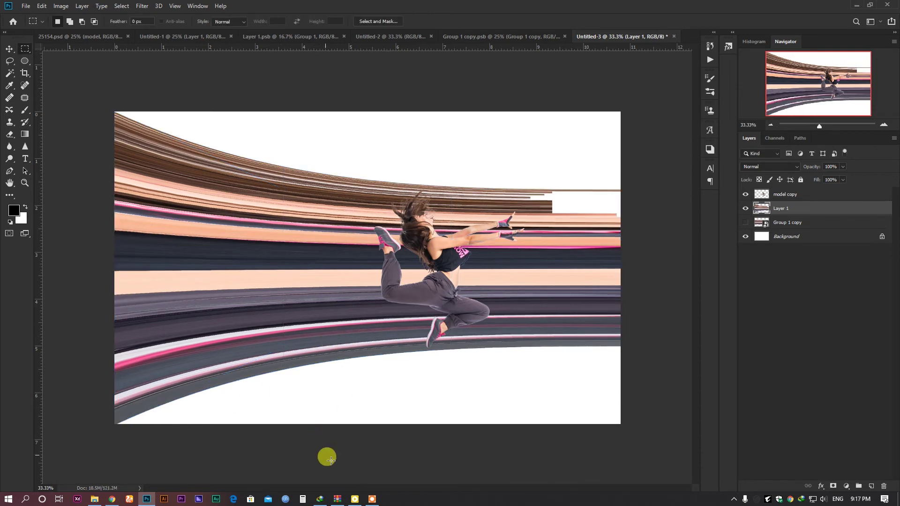
pyautogui.click(372, 498)
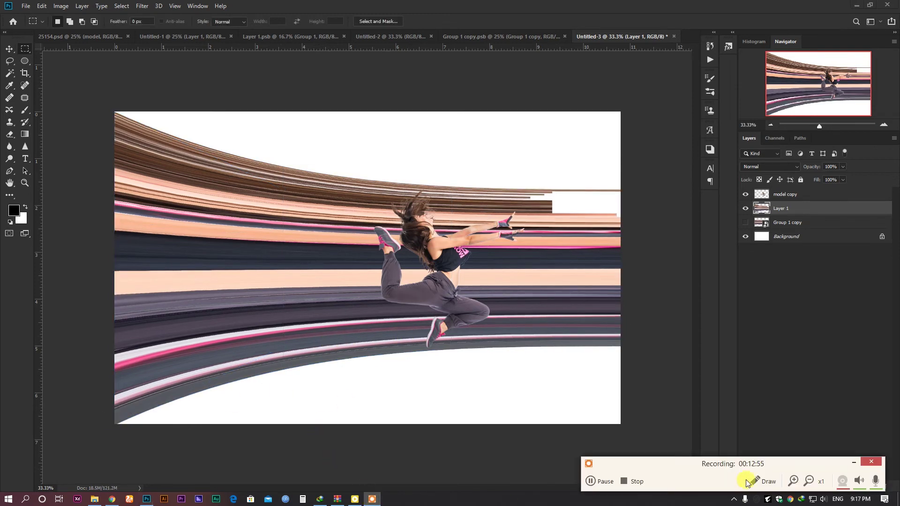
pyautogui.click(601, 481)
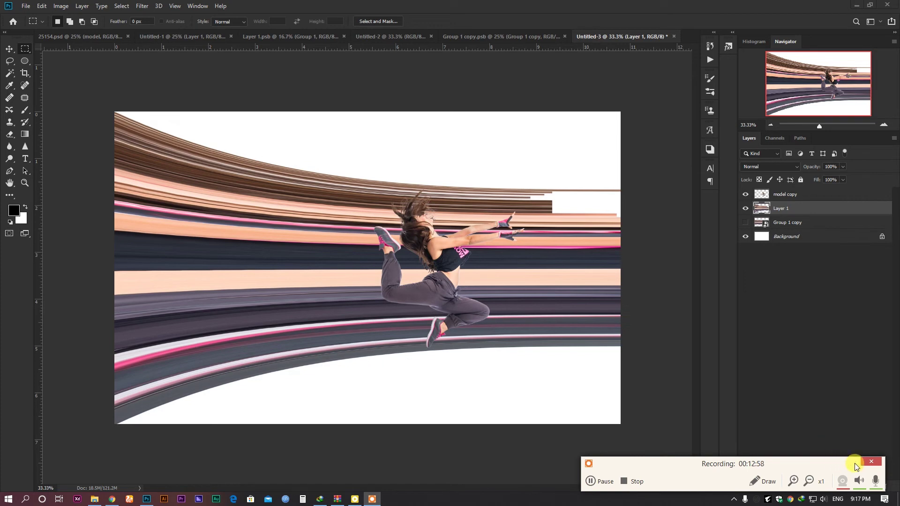
pyautogui.click(855, 463)
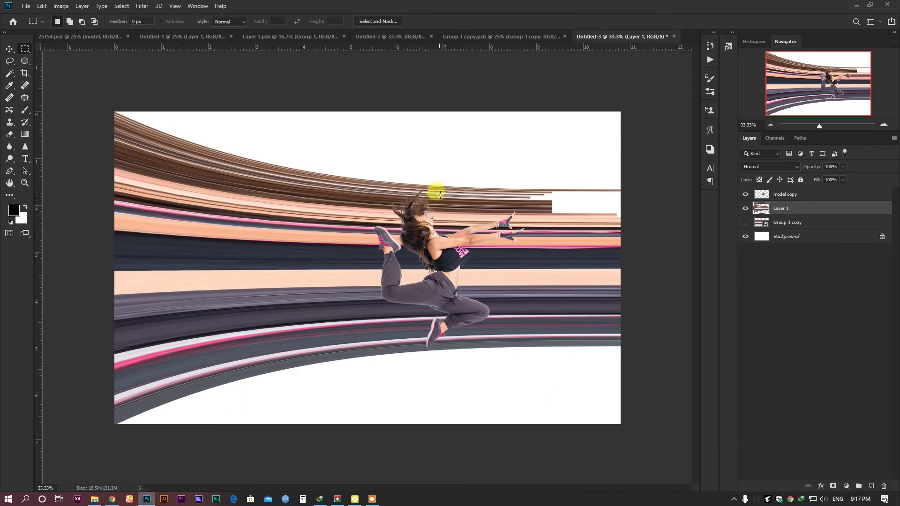
# Scale the model copy layer up proportionally to about 105% so the figure spans the height of the stripes
pyautogui.scroll(3, 486, 192)
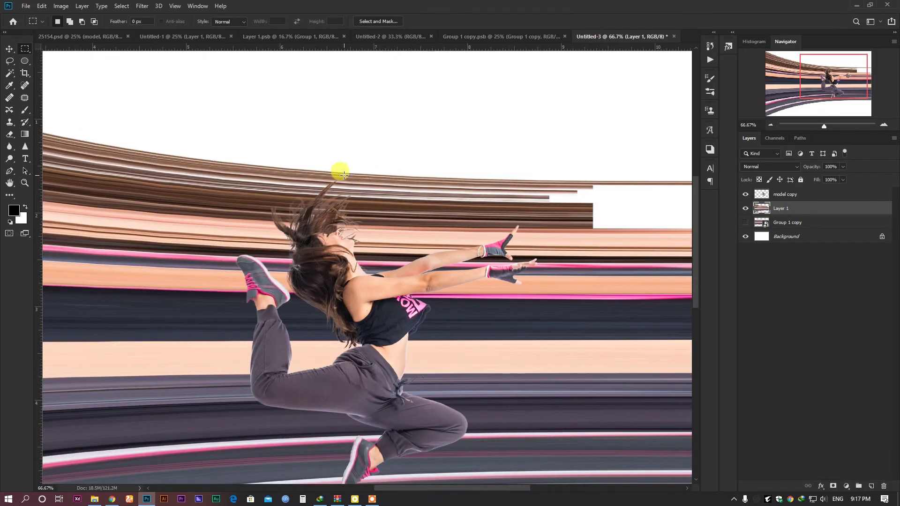
pyautogui.scroll(-1, 344, 177)
pyautogui.click(778, 194)
pyautogui.hotkey('ctrl', 't')
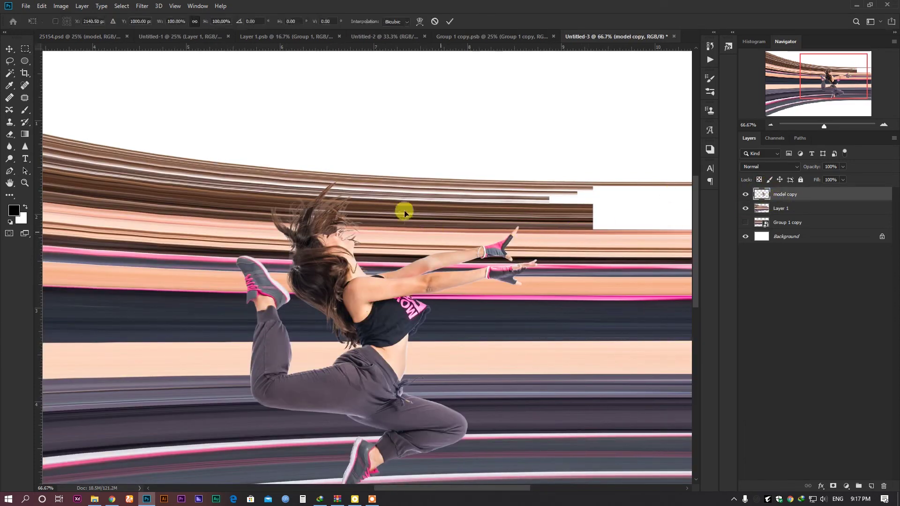
pyautogui.moveTo(382, 176); pyautogui.dragTo(381, 162)
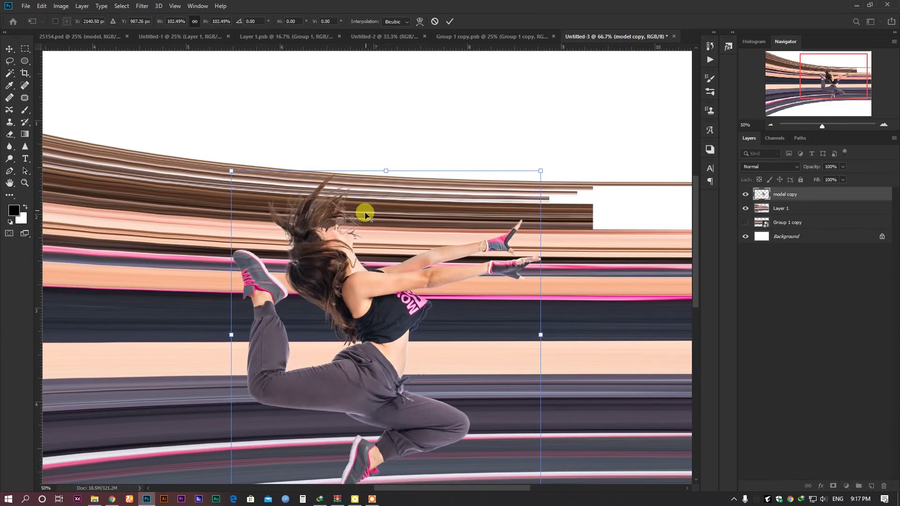
pyautogui.scroll(-2, 364, 248)
pyautogui.moveTo(458, 350); pyautogui.dragTo(460, 355)
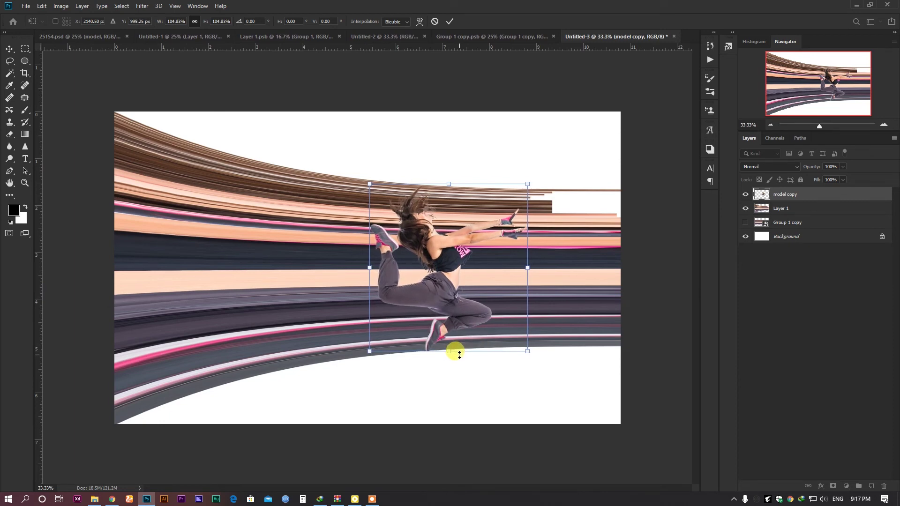
pyautogui.press('Return')
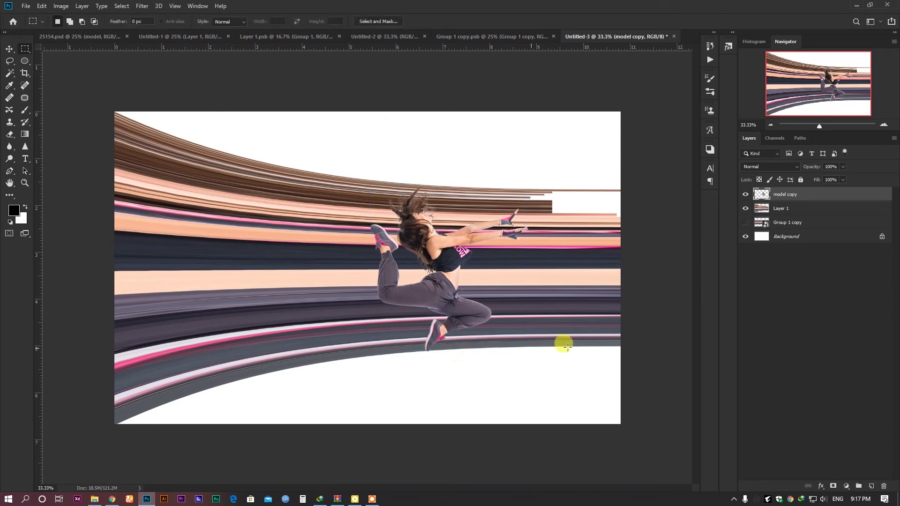
# Add a layer mask to the warped stripes and paint out the stripes in front of the model with a black 200 px brush
pyautogui.click(765, 208)
pyautogui.click(832, 486)
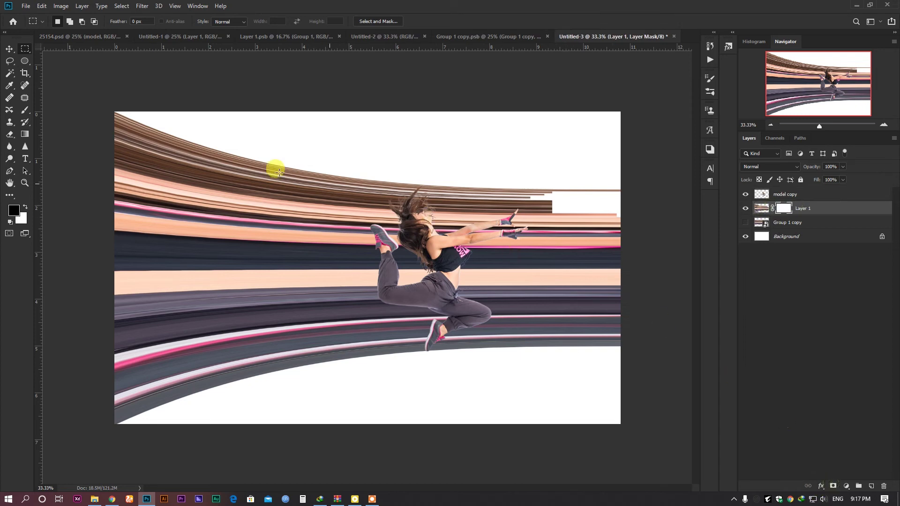
pyautogui.click(25, 98)
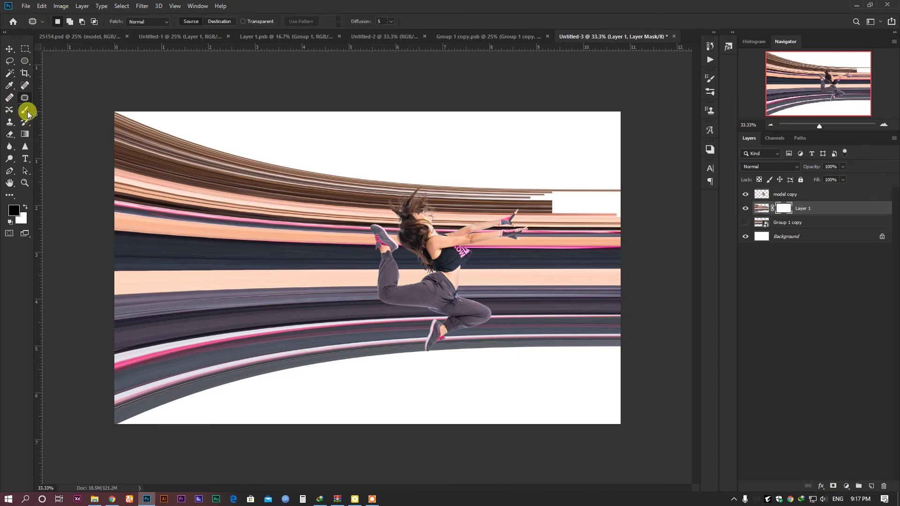
pyautogui.click(27, 112)
pyautogui.click(59, 21)
pyautogui.doubleClick(24, 89)
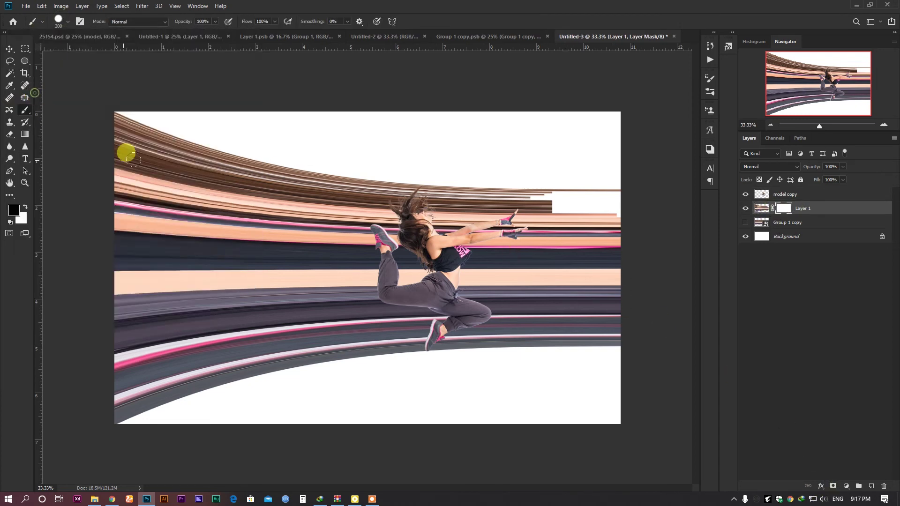
pyautogui.moveTo(522, 207)
pyautogui.mouseDown()
pyautogui.moveTo(506, 264)
pyautogui.moveTo(532, 214)
pyautogui.moveTo(580, 218)
pyautogui.moveTo(607, 200)
pyautogui.moveTo(581, 255)
pyautogui.moveTo(545, 254)
pyautogui.moveTo(534, 284)
pyautogui.moveTo(492, 256)
pyautogui.moveTo(484, 278)
pyautogui.moveTo(589, 261)
pyautogui.moveTo(524, 309)
pyautogui.moveTo(525, 284)
pyautogui.moveTo(592, 281)
pyautogui.moveTo(638, 263)
pyautogui.moveTo(592, 309)
pyautogui.moveTo(619, 311)
pyautogui.mouseUp()
pyautogui.moveTo(534, 313)
pyautogui.mouseDown()
pyautogui.moveTo(437, 348)
pyautogui.moveTo(471, 327)
pyautogui.moveTo(442, 346)
pyautogui.moveTo(479, 300)
pyautogui.moveTo(454, 269)
pyautogui.moveTo(480, 232)
pyautogui.moveTo(510, 221)
pyautogui.moveTo(496, 207)
pyautogui.moveTo(367, 244)
pyautogui.moveTo(363, 209)
pyautogui.moveTo(339, 186)
pyautogui.moveTo(340, 172)
pyautogui.moveTo(351, 156)
pyautogui.moveTo(366, 191)
pyautogui.moveTo(440, 175)
pyautogui.moveTo(549, 129)
pyautogui.moveTo(536, 173)
pyautogui.moveTo(362, 237)
pyautogui.moveTo(348, 198)
pyautogui.moveTo(458, 120)
pyautogui.moveTo(331, 142)
pyautogui.moveTo(343, 173)
pyautogui.mouseUp()
pyautogui.hotkey('ctrl', '+')
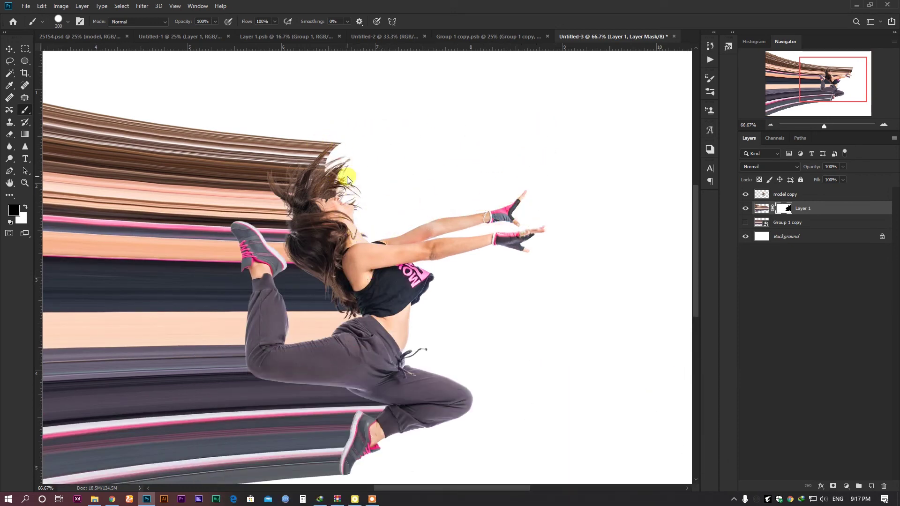
# Paint out the stripes remaining between the model's hair tips and the stripe edge on the Layer 1 mask
pyautogui.hotkey('ctrl', '+')
pyautogui.hotkey('ctrl', '+')
pyautogui.moveTo(249, 99); pyautogui.dragTo(195, 165)
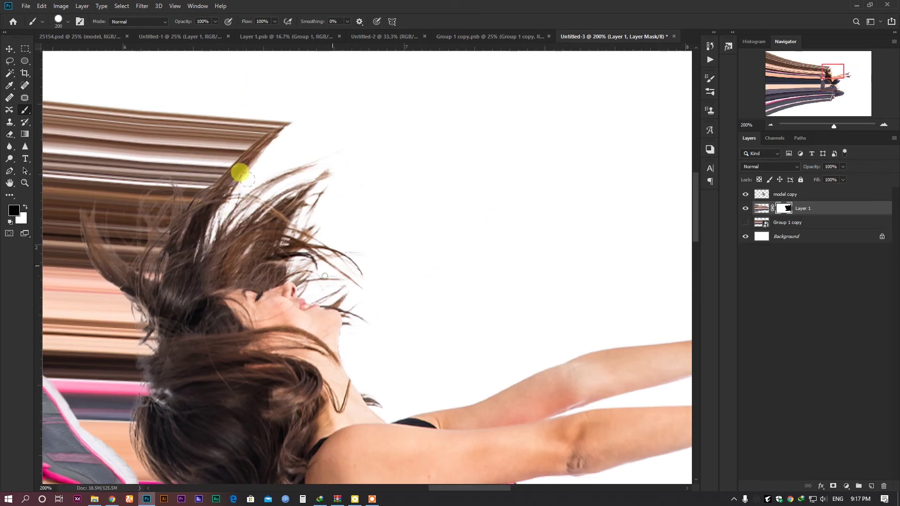
pyautogui.hotkey('ctrl', '-')
pyautogui.hotkey('ctrl', '-')
pyautogui.hotkey('ctrl', '-')
pyautogui.hotkey('ctrl', '-')
pyautogui.hotkey('ctrl', '-')
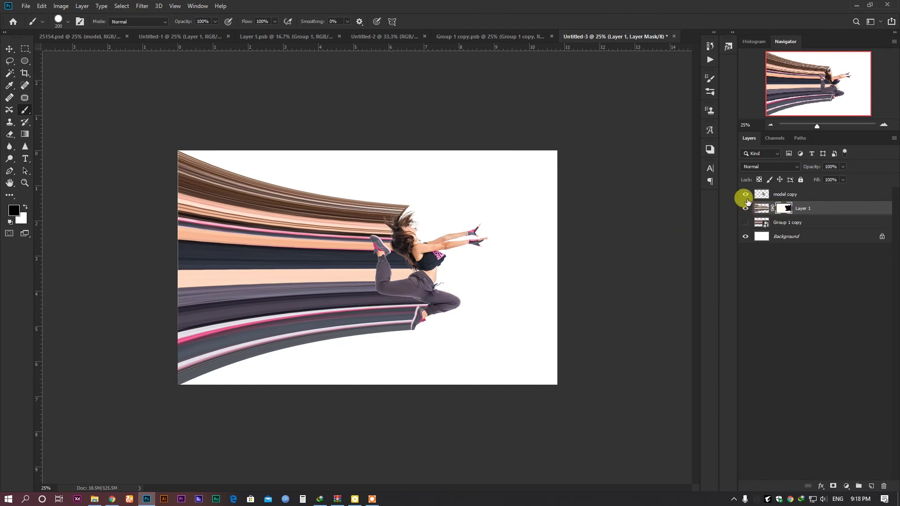
# Add a drop shadow to the model copy layer and duplicate the layer together with its effect
pyautogui.click(781, 200)
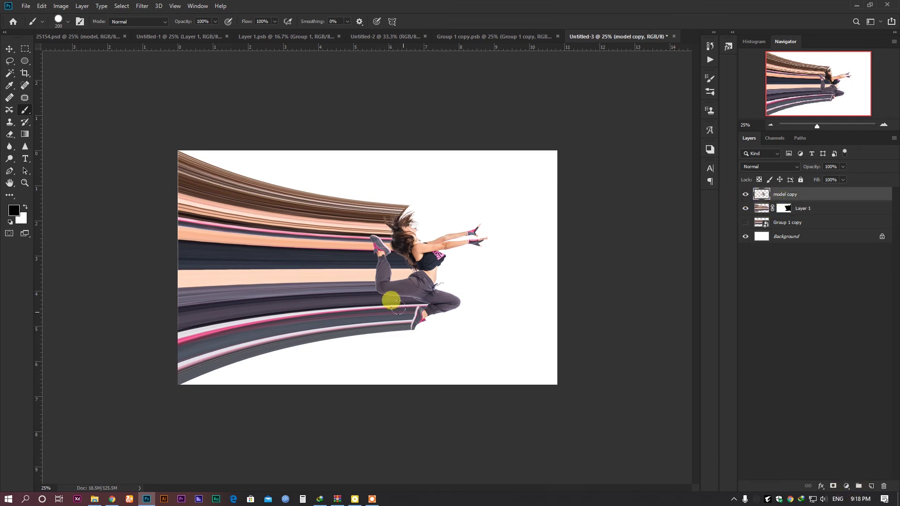
pyautogui.click(821, 486)
pyautogui.click(839, 487)
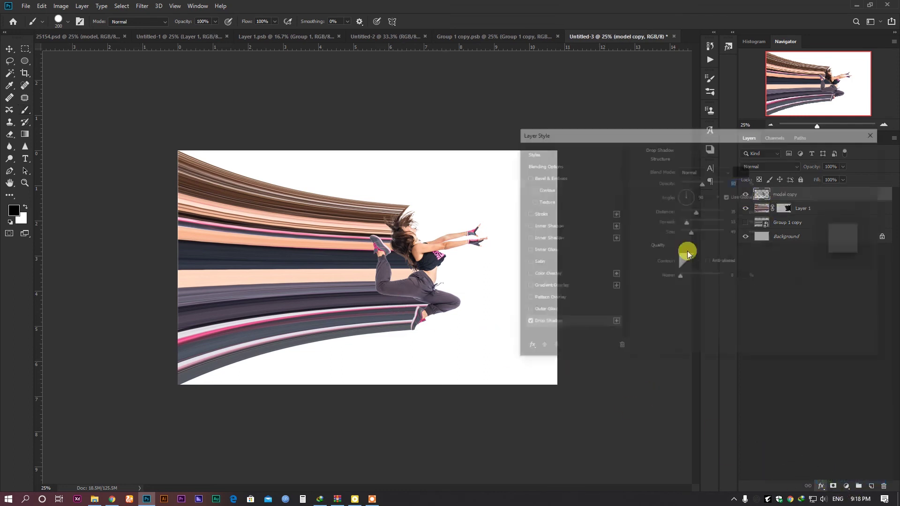
pyautogui.click(846, 156)
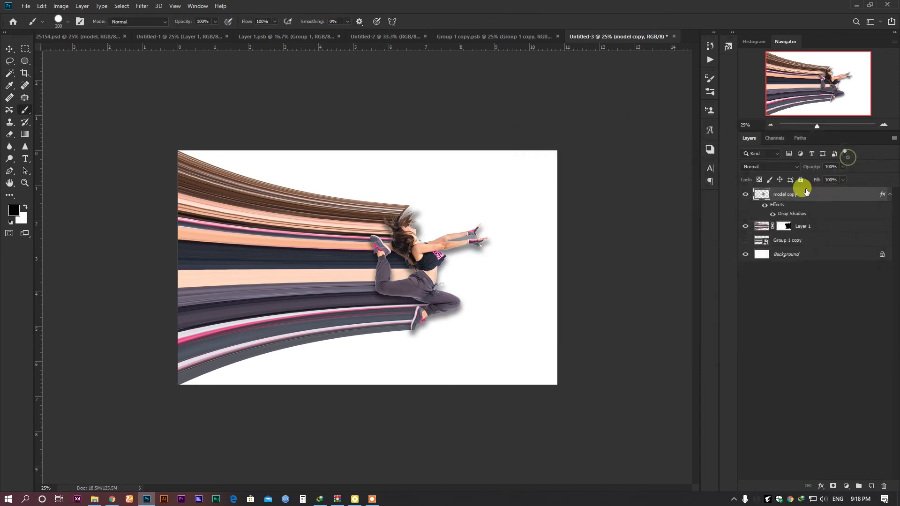
pyautogui.hotkey('ctrl', 'j')
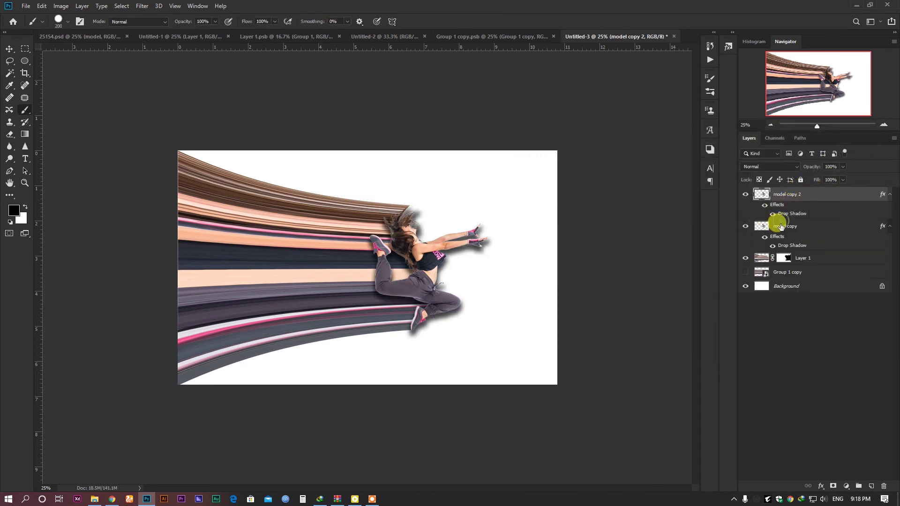
# Convert the lower model copy layer to a smart object and hide the layer effects on model copy 2
pyautogui.rightClick(779, 226)
pyautogui.click(728, 224)
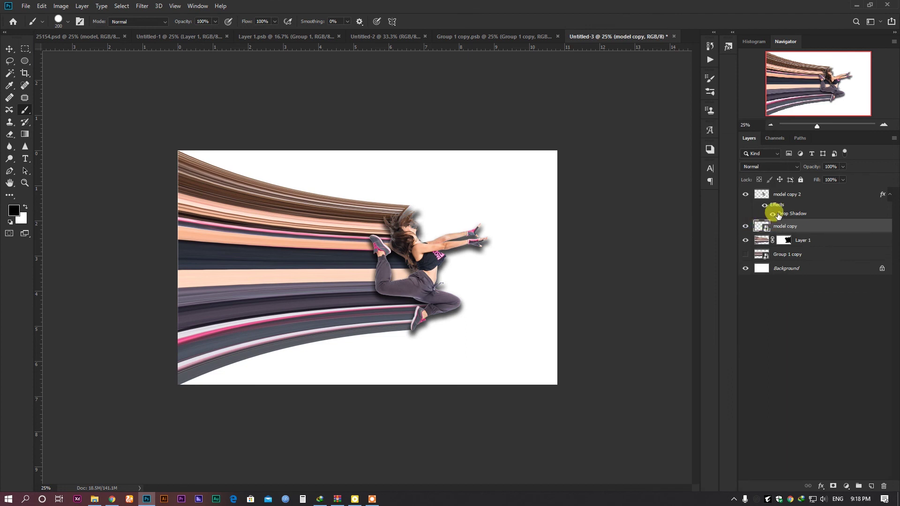
pyautogui.click(764, 205)
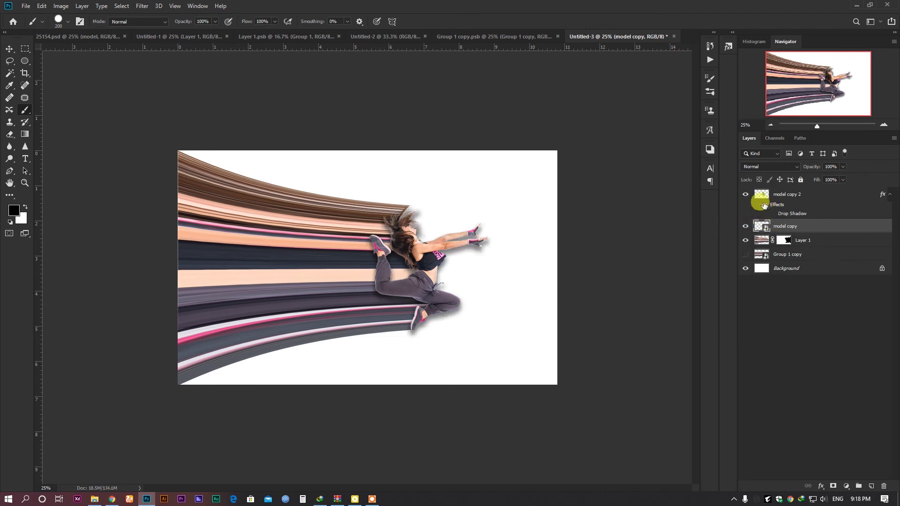
# Mask the model copy layer and paint out the shadow in front of the figure with a soft black 200 px brush
pyautogui.click(832, 485)
pyautogui.hotkey('ctrl', '+')
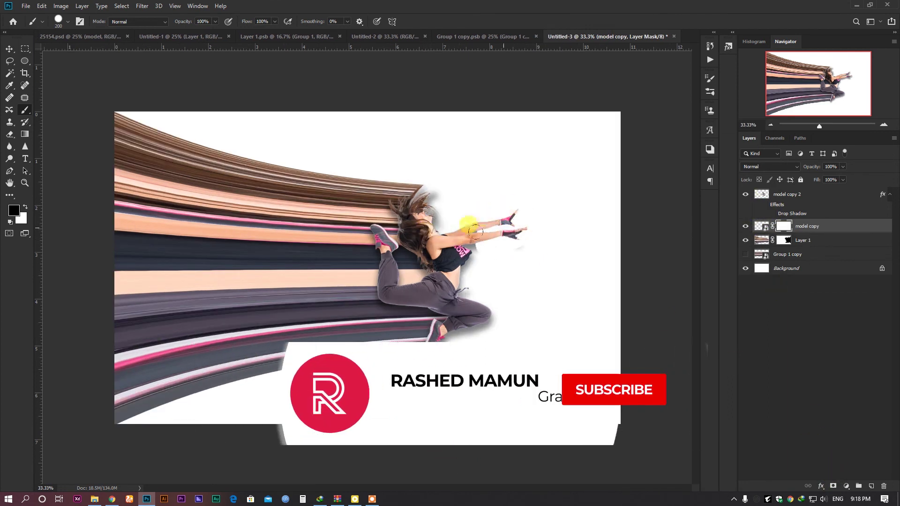
pyautogui.click(58, 21)
pyautogui.doubleClick(35, 93)
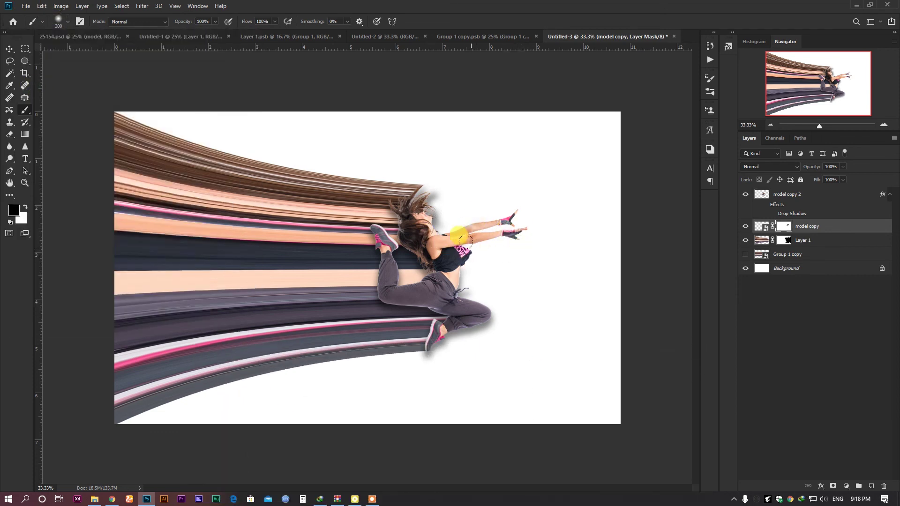
pyautogui.moveTo(488, 301)
pyautogui.mouseDown()
pyautogui.moveTo(443, 339)
pyautogui.moveTo(473, 327)
pyautogui.moveTo(423, 362)
pyautogui.moveTo(491, 293)
pyautogui.moveTo(430, 218)
pyautogui.moveTo(424, 186)
pyautogui.moveTo(411, 197)
pyautogui.moveTo(412, 209)
pyautogui.moveTo(490, 250)
pyautogui.mouseUp()
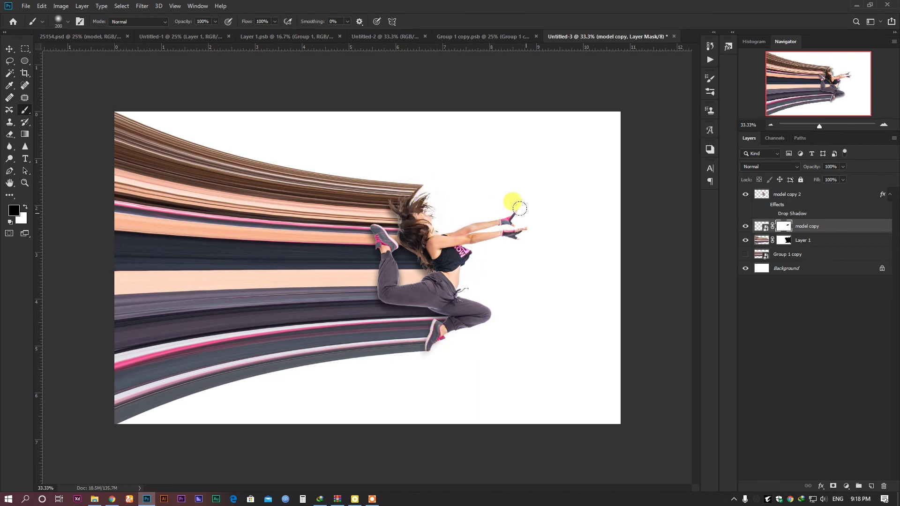
pyautogui.moveTo(519, 208); pyautogui.dragTo(490, 300)
# Load the model's outline from model copy 2 as a selection and fill it with a black solid color fill layer
pyautogui.click(846, 486)
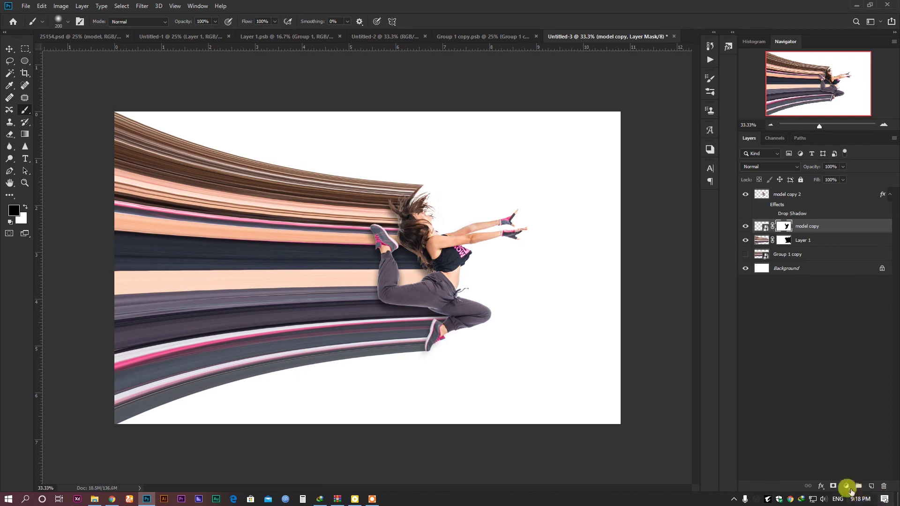
pyautogui.click(781, 229)
pyautogui.keyDown('ctrl'); pyautogui.click(767, 194); pyautogui.keyUp('ctrl')
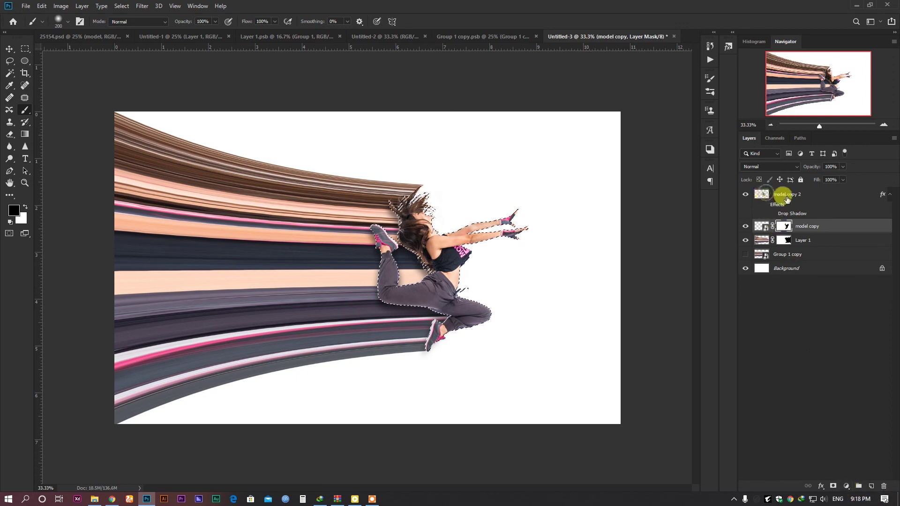
pyautogui.click(846, 485)
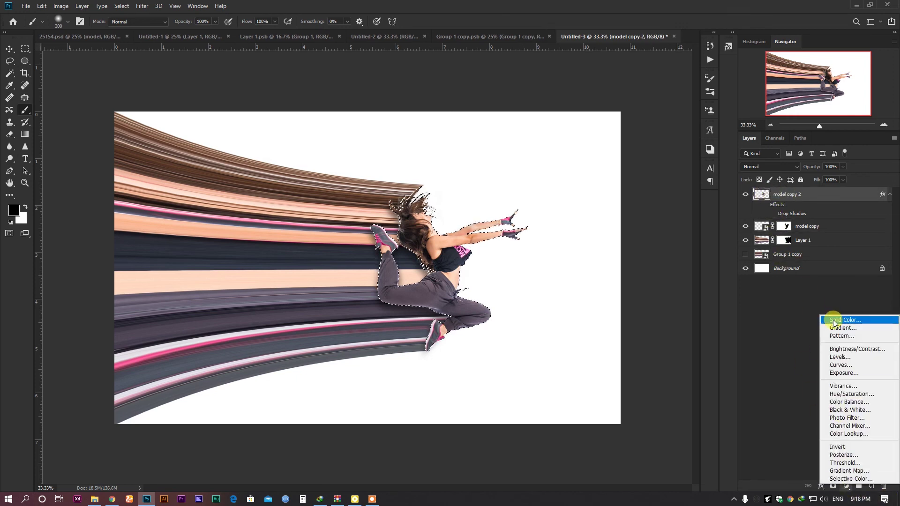
pyautogui.click(829, 322)
pyautogui.click(770, 326)
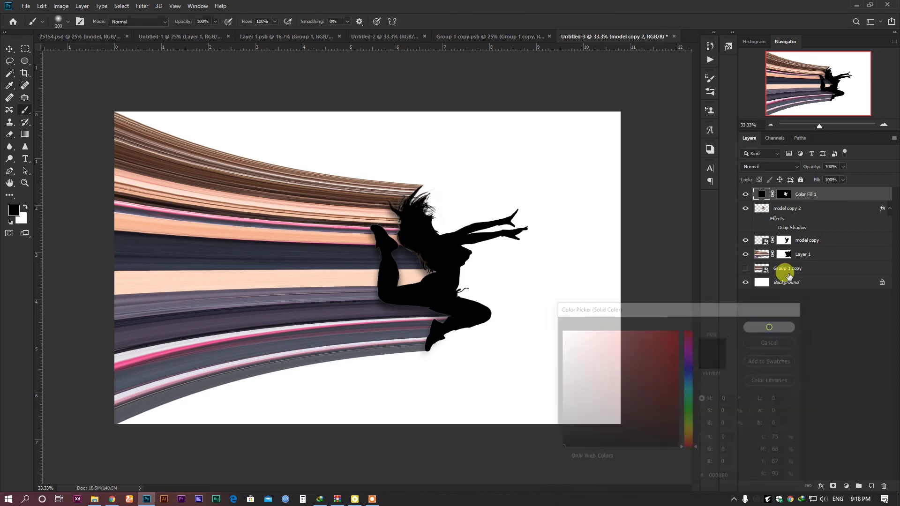
# Set the black fill layer over the model to Overlay blending at 33% opacity
pyautogui.click(773, 166)
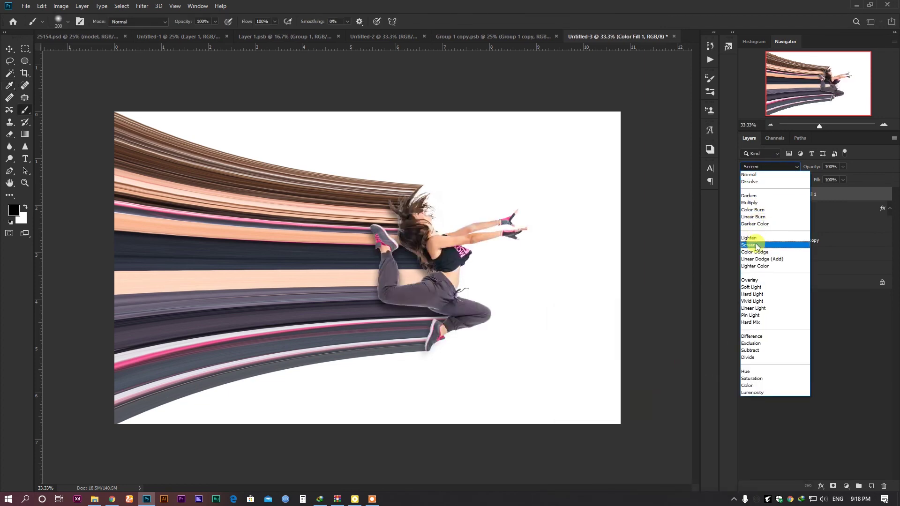
pyautogui.click(753, 281)
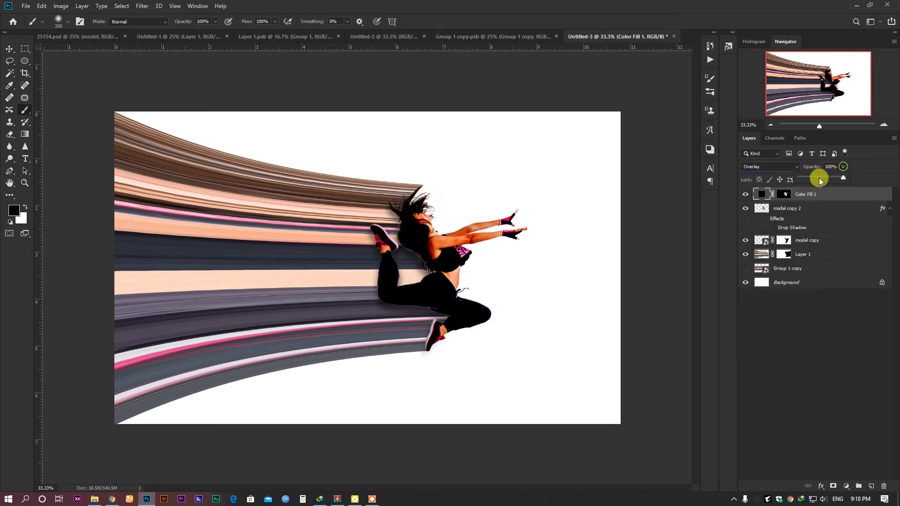
pyautogui.moveTo(819, 178)
pyautogui.mouseDown()
pyautogui.moveTo(807, 179)
pyautogui.moveTo(815, 182)
pyautogui.mouseUp()
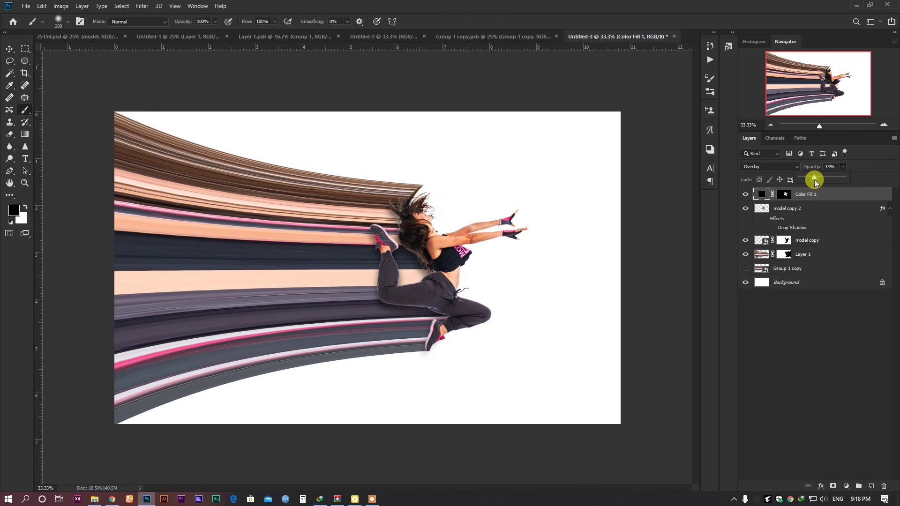
# Set the Color Fill 1 opacity to 57% and paint black on its mask over the model's trousers to lighten them
pyautogui.click(786, 195)
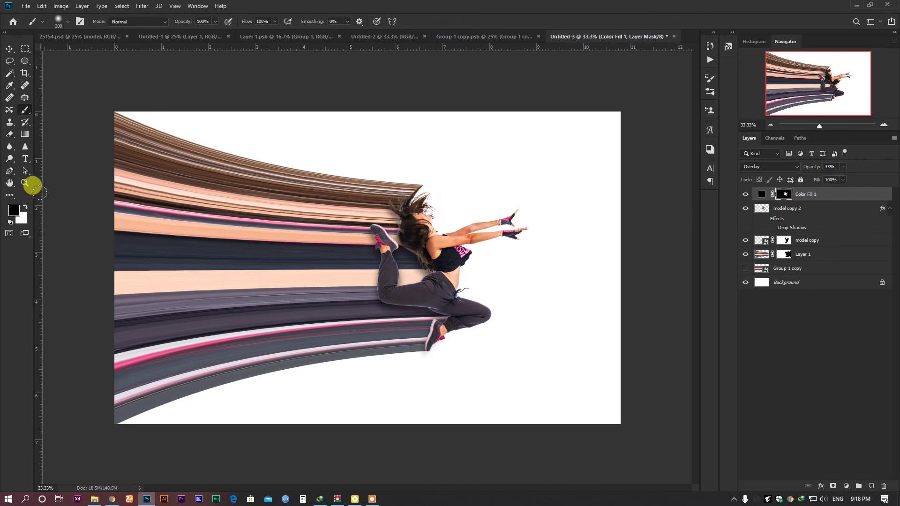
pyautogui.scroll(1, 412, 211)
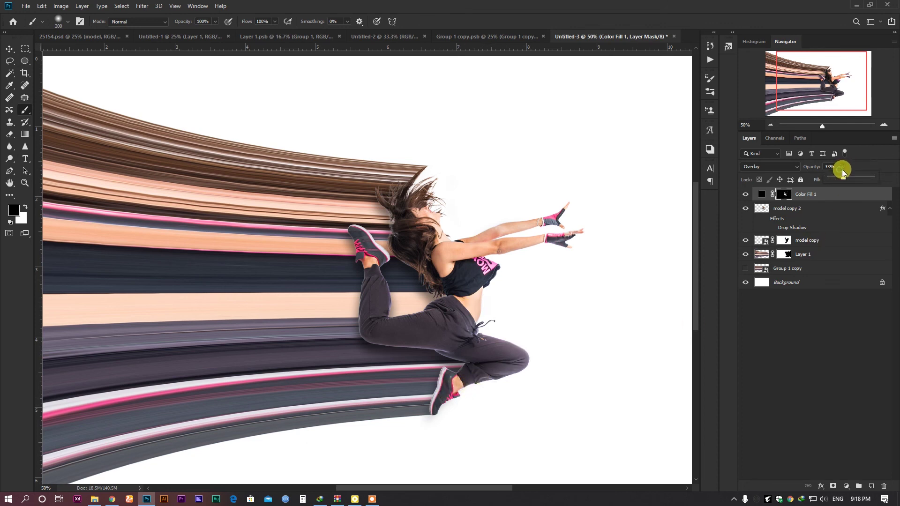
pyautogui.moveTo(854, 180); pyautogui.dragTo(846, 183)
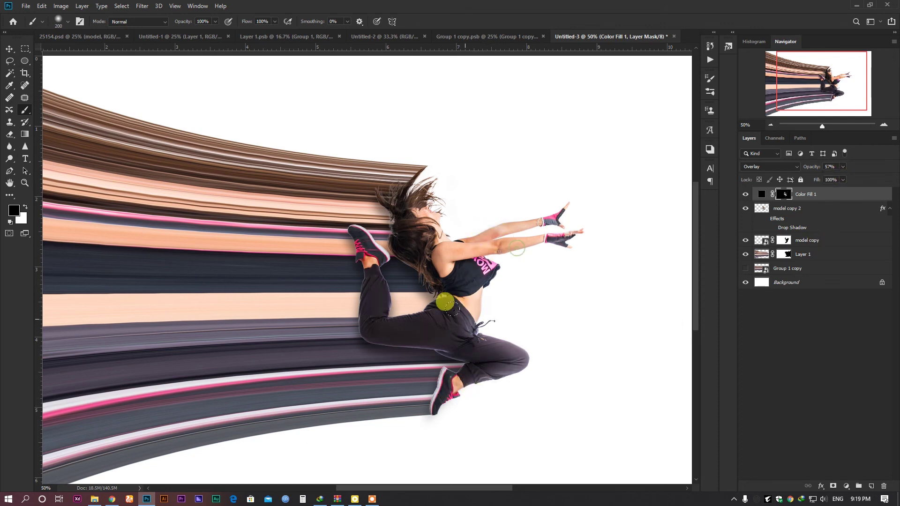
pyautogui.click(447, 314)
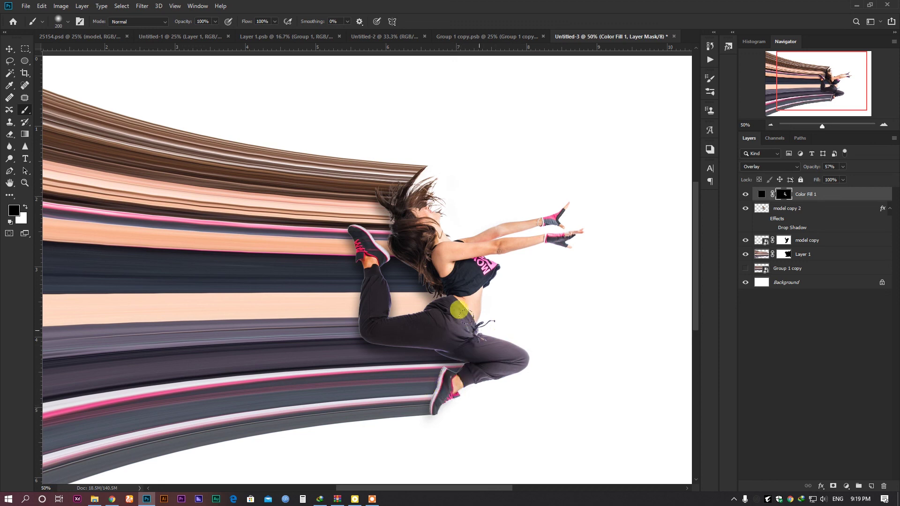
pyautogui.click(434, 327)
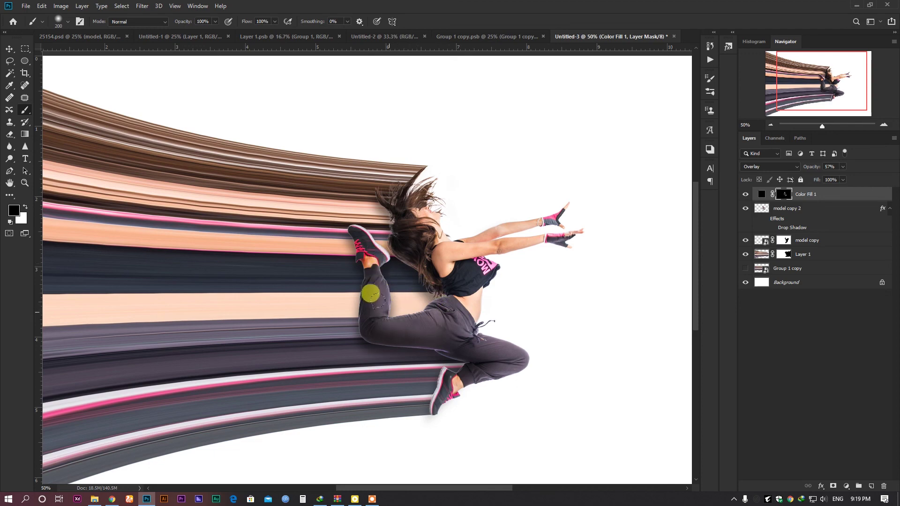
pyautogui.hotkey('ctrl', '-')
pyautogui.hotkey('ctrl', '-')
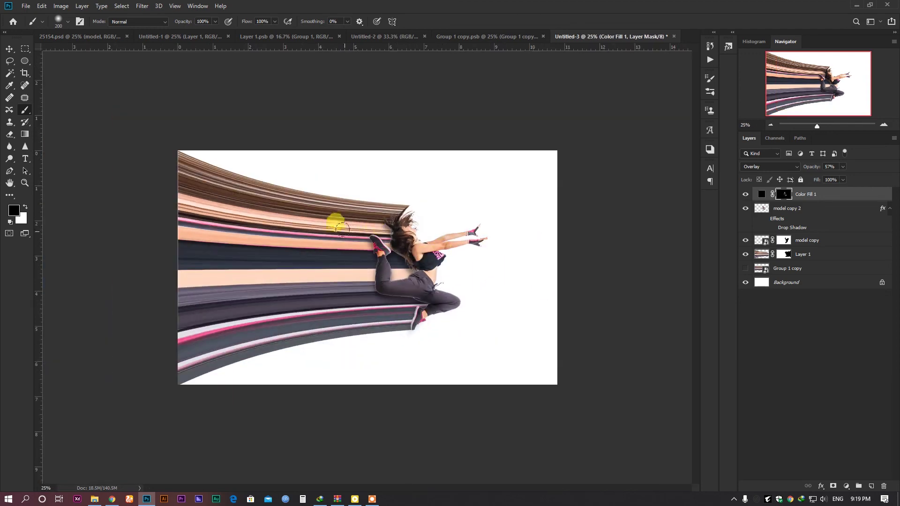
pyautogui.scroll(5, 370, 287)
pyautogui.scroll(-4, 375, 288)
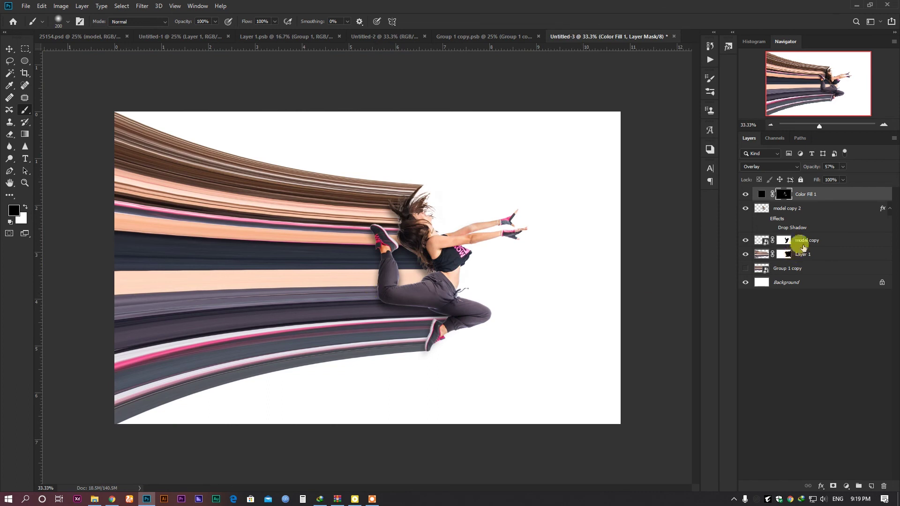
# Group the layers from Color Fill 1 down to Layer 1 and add a black solid color fill above the Background
pyautogui.keyDown('shift'); pyautogui.click(814, 258); pyautogui.keyUp('shift')
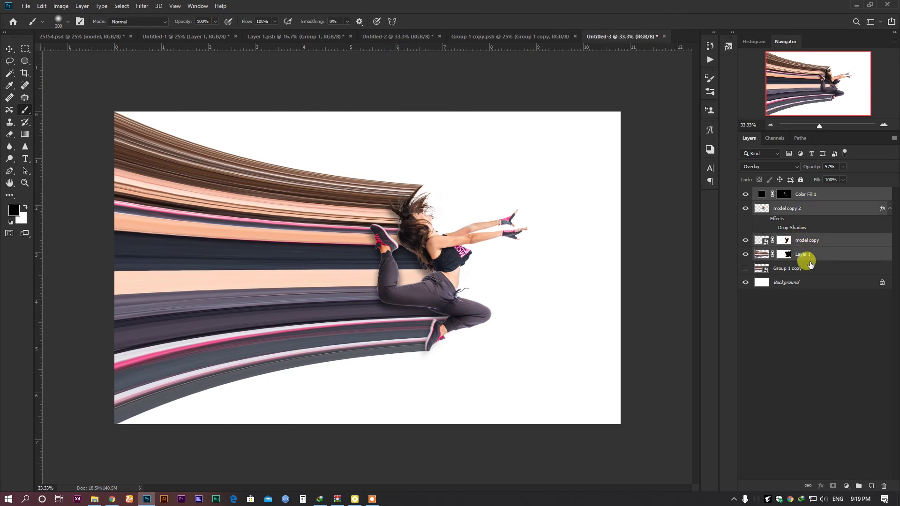
pyautogui.hotkey('ctrl', 'g')
pyautogui.click(784, 224)
pyautogui.click(846, 486)
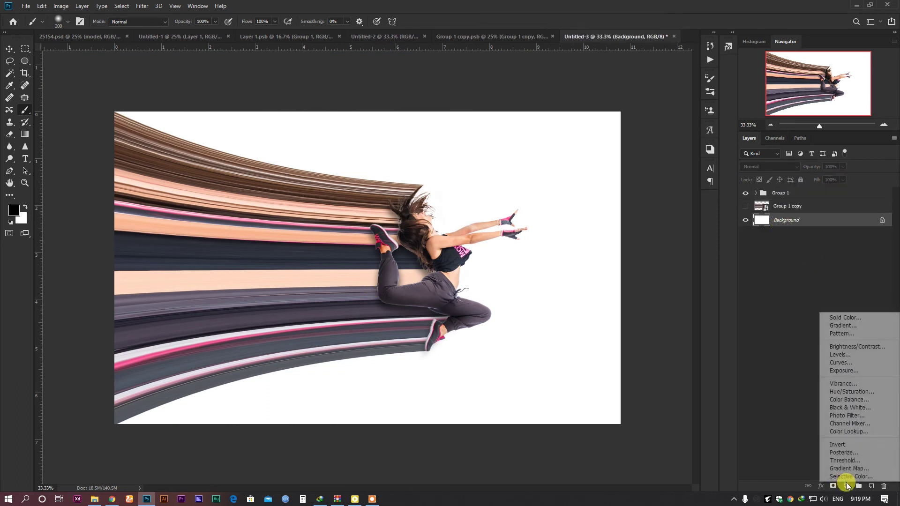
pyautogui.click(846, 317)
pyautogui.click(775, 325)
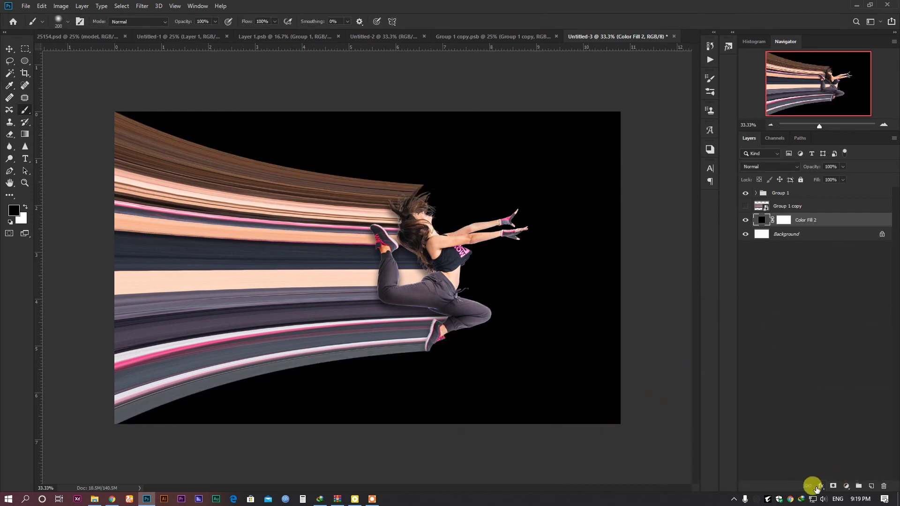
# Apply a reversed radial pink gradient overlay at 89% scale to the Color Fill 2 background layer
pyautogui.click(820, 486)
pyautogui.click(839, 459)
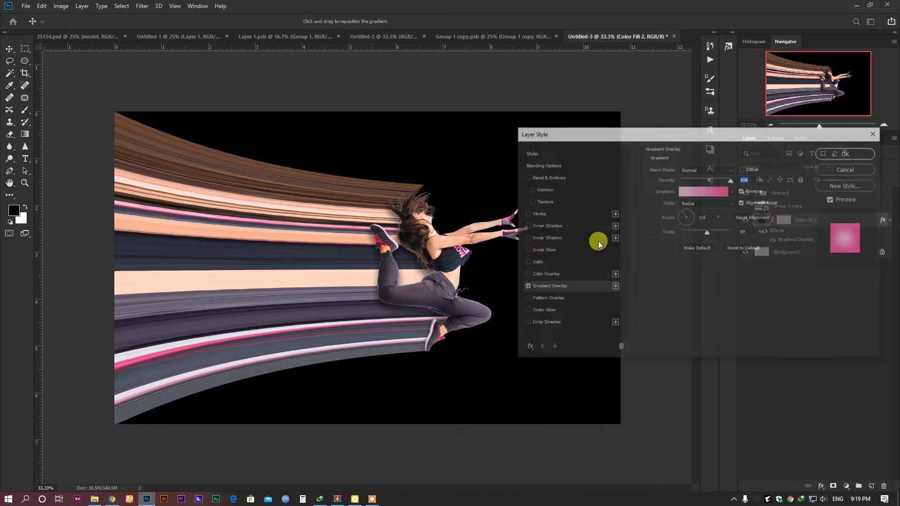
pyautogui.click(826, 155)
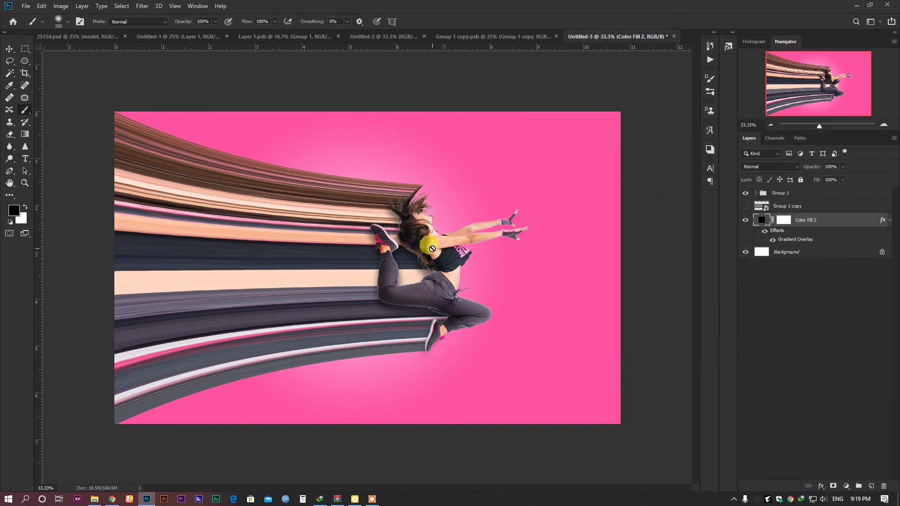
# Reposition the background's gradient overlay so its bright centre sits behind the front of the jumping model
pyautogui.doubleClick(791, 240)
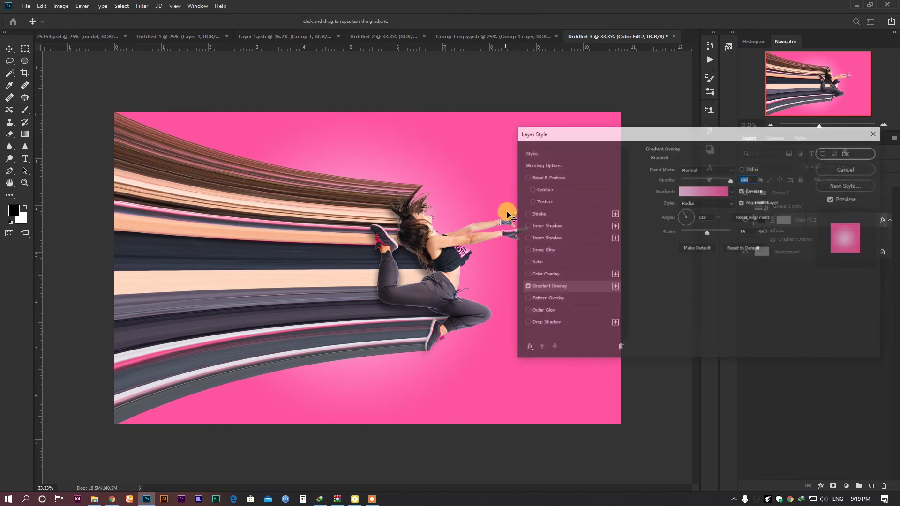
pyautogui.moveTo(432, 236); pyautogui.dragTo(421, 261)
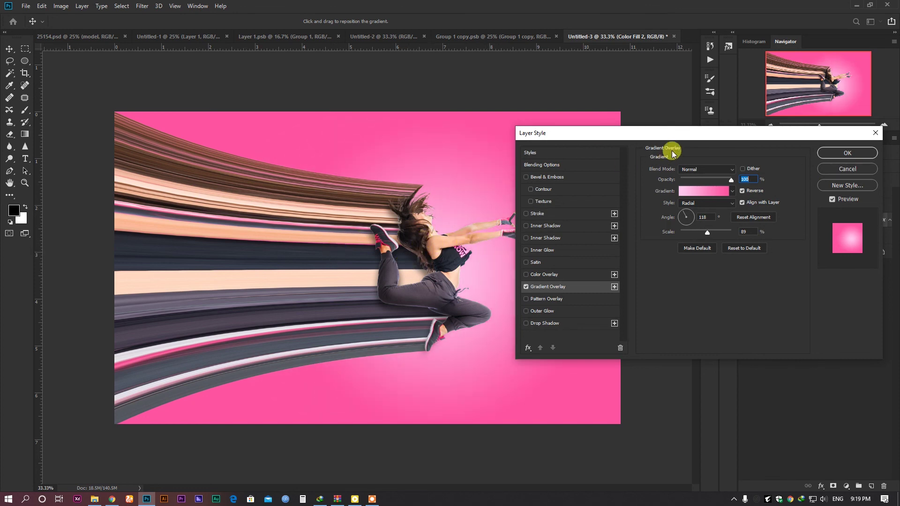
pyautogui.click(831, 154)
pyautogui.press('b')
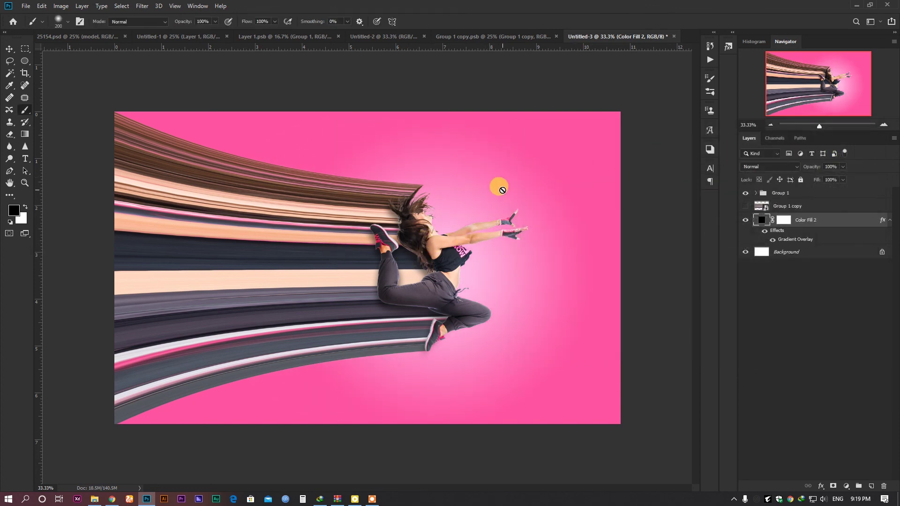